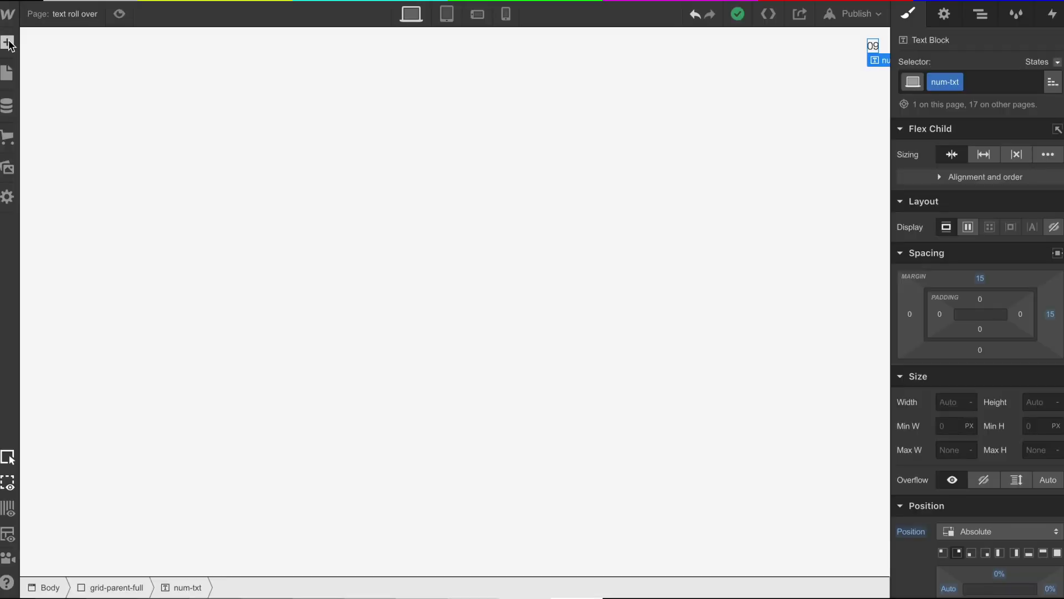
Step: Add a link block to the page with the new class text-parent-2 and set its position to Relative
left_click(7, 42)
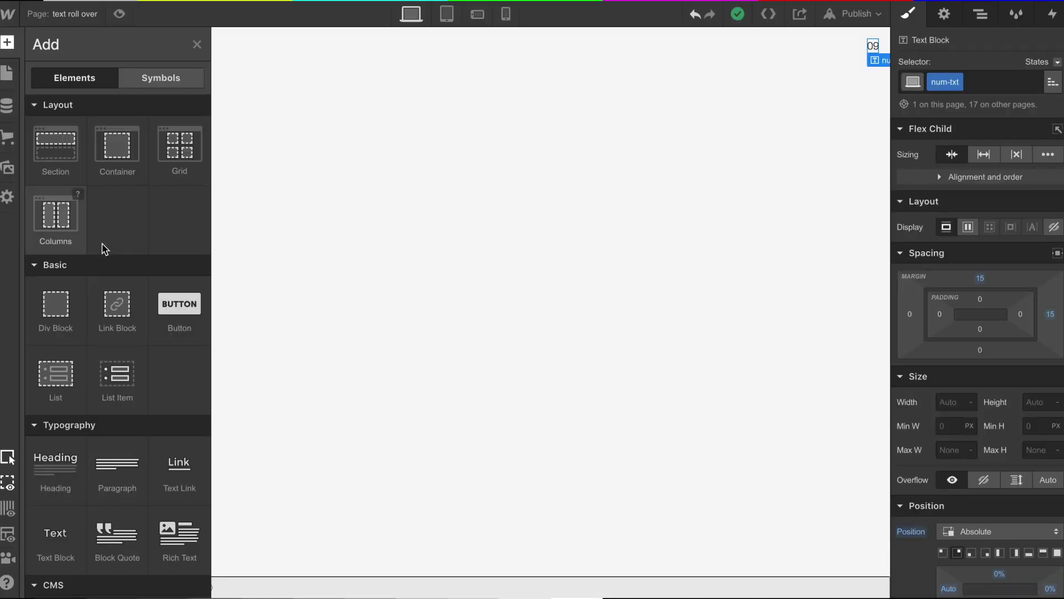
left_click_drag(117, 305, 482, 266)
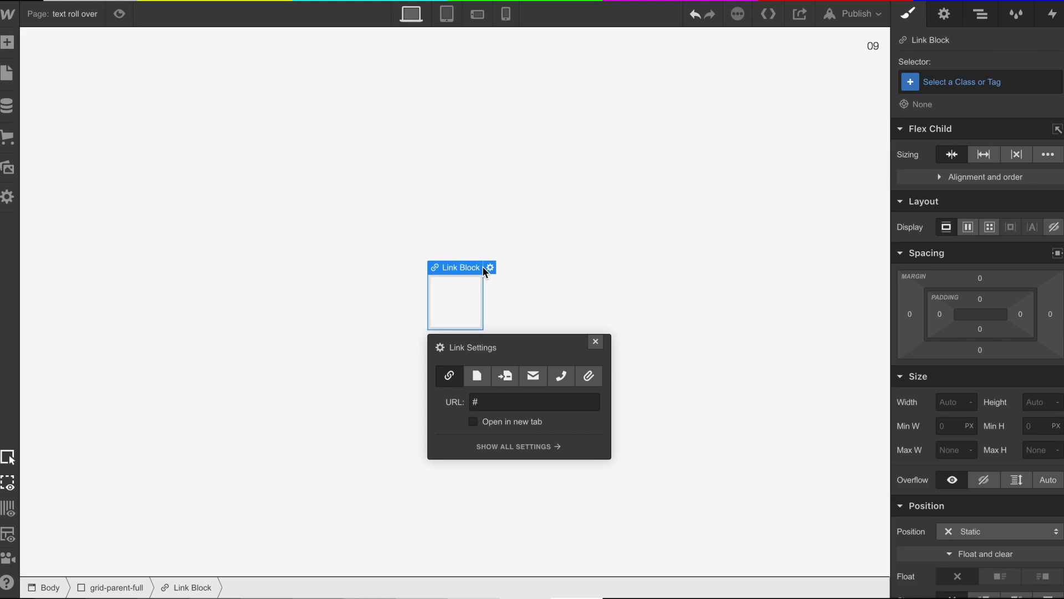
left_click(939, 83)
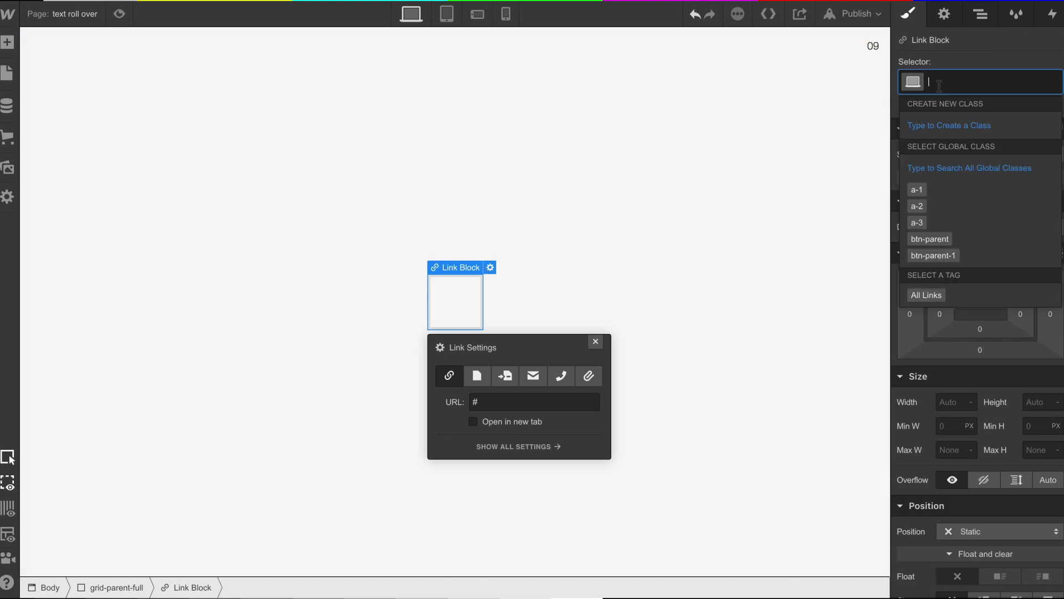
type("text-p")
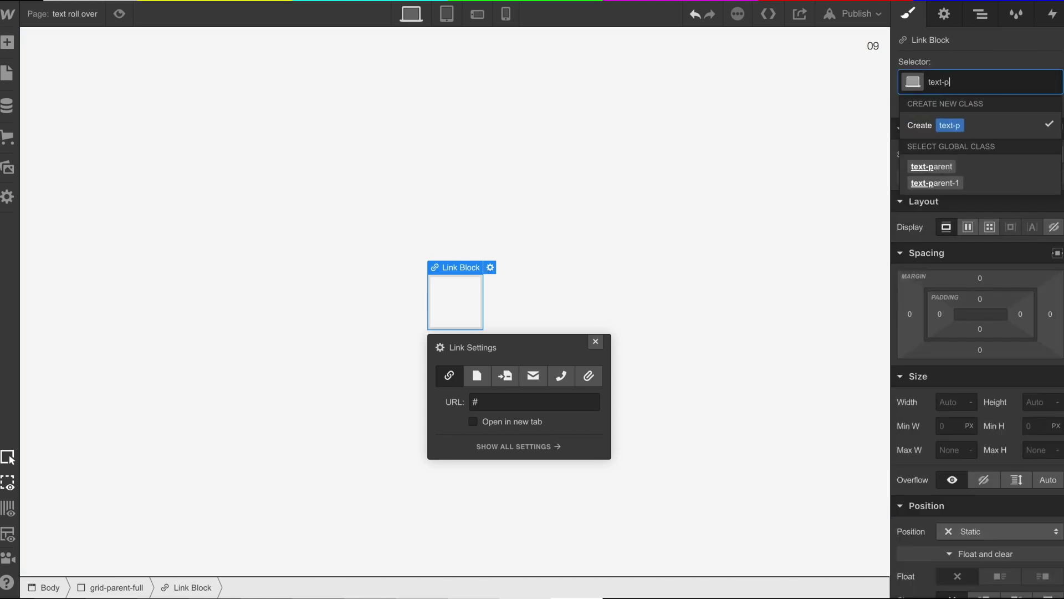
type("arent-2")
key("Return")
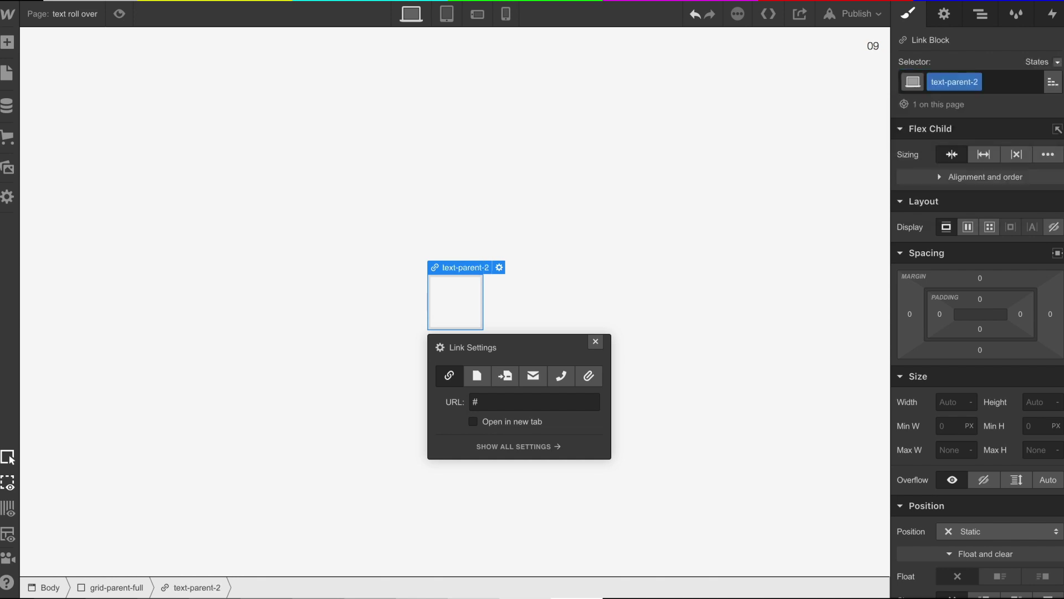
left_click(970, 533)
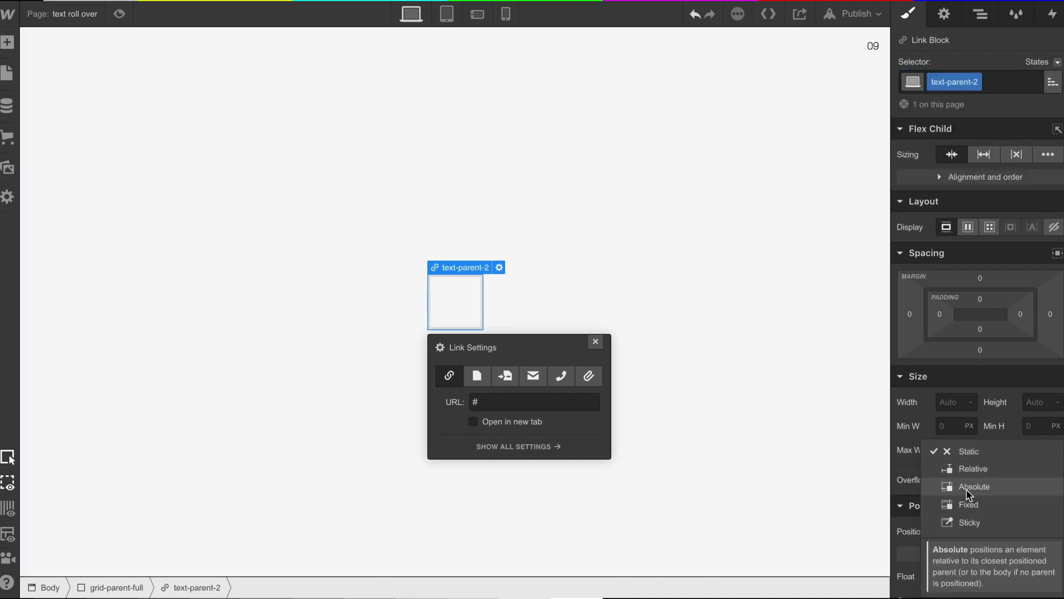
left_click(970, 467)
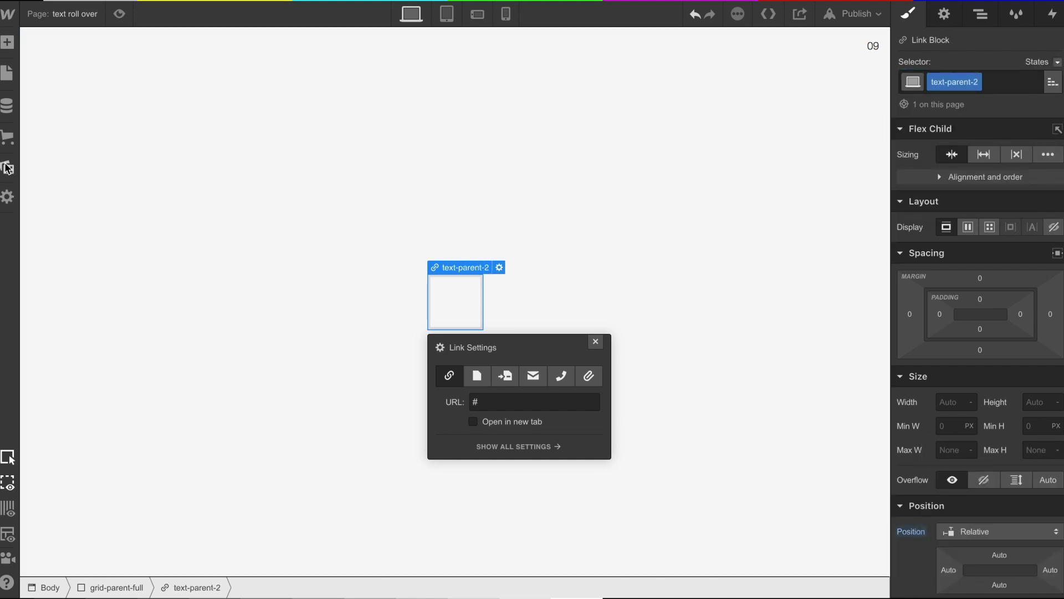
Step: Add a text block inside the link block and replace its placeholder text with "Let's Go"
left_click(7, 42)
left_click_drag(57, 471, 466, 311)
double_click(464, 302)
key("BackSpace")
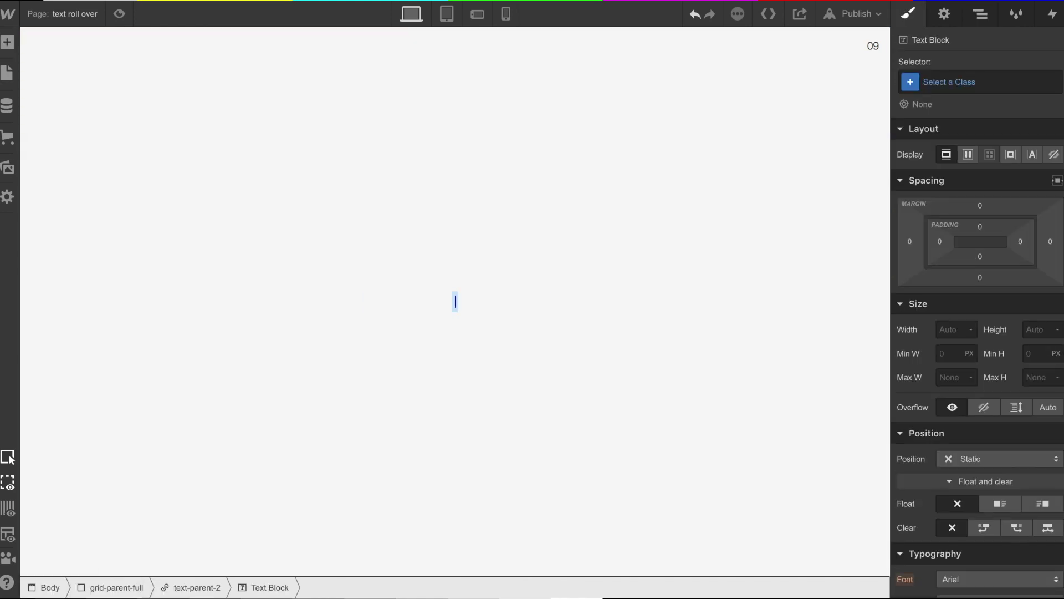
type("Let's Go")
left_click(416, 235)
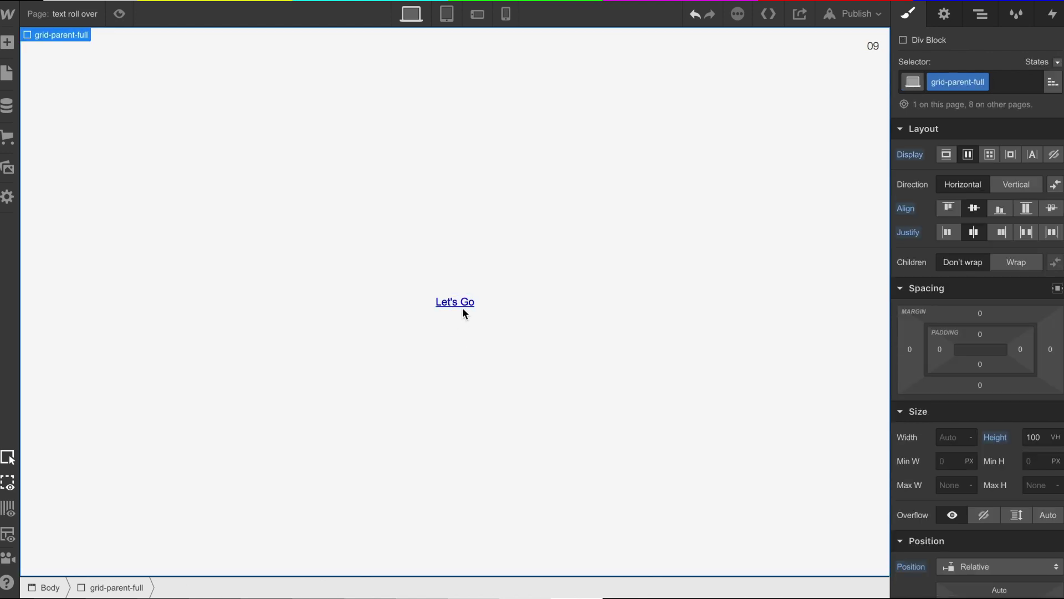
Step: Set the font of the text-parent-2 link block to Helvetica Regular
left_click(981, 14)
left_click(932, 140)
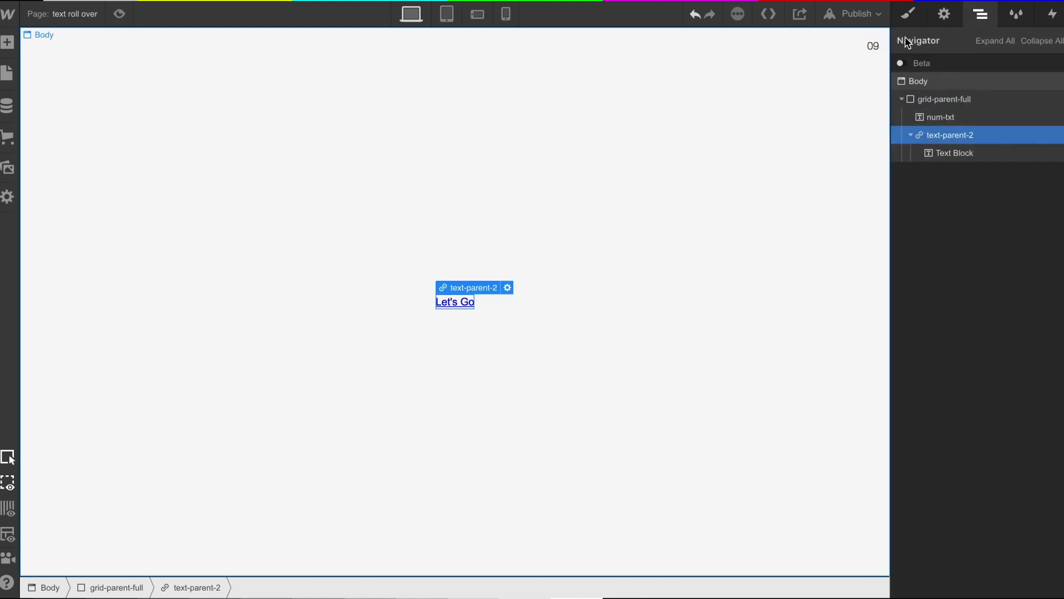
left_click(907, 9)
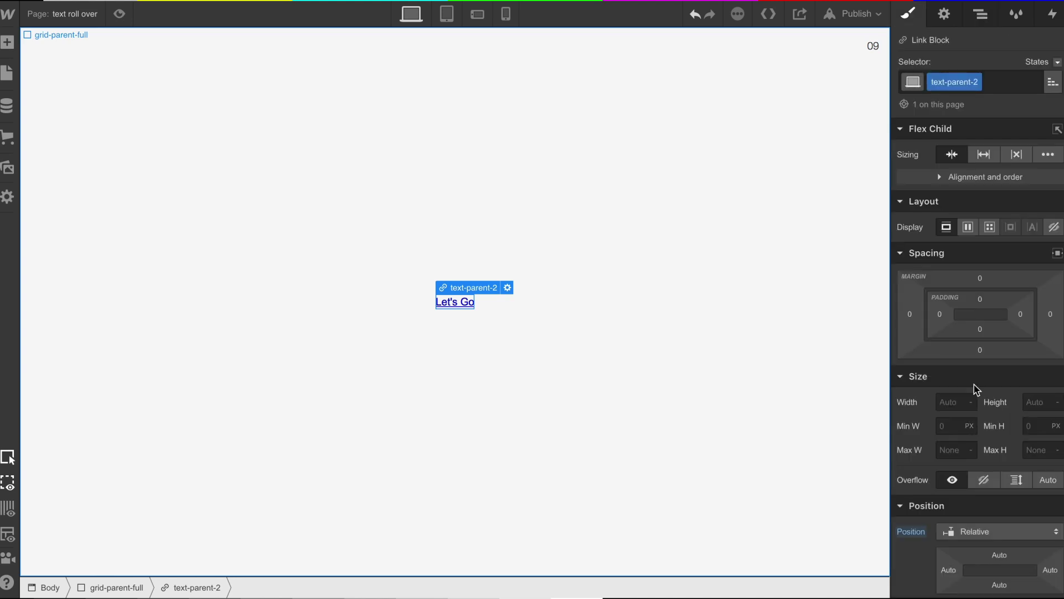
scroll(974, 387, "down", 10)
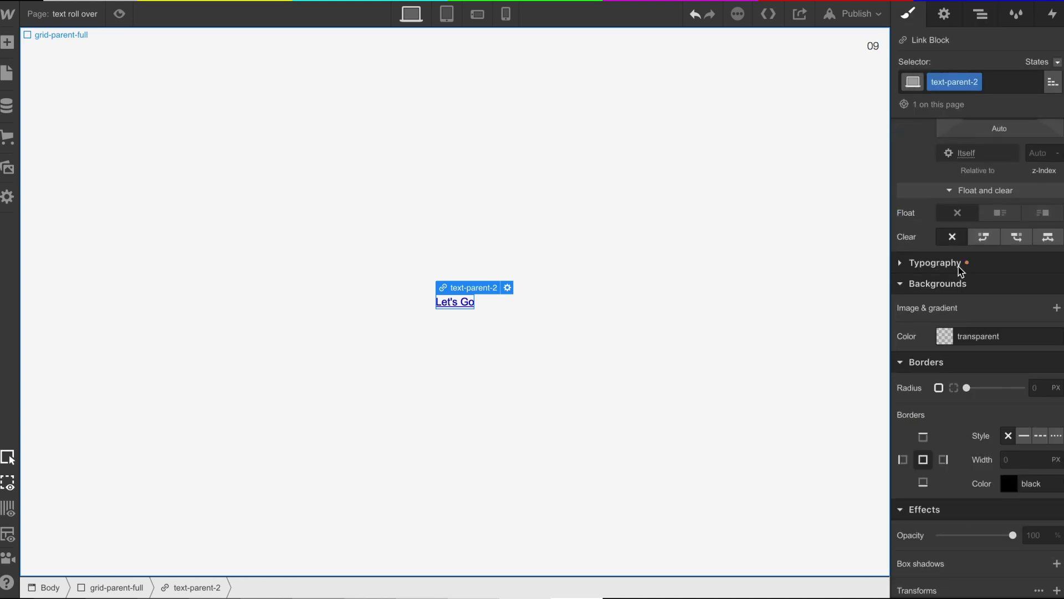
left_click(960, 269)
left_click(957, 289)
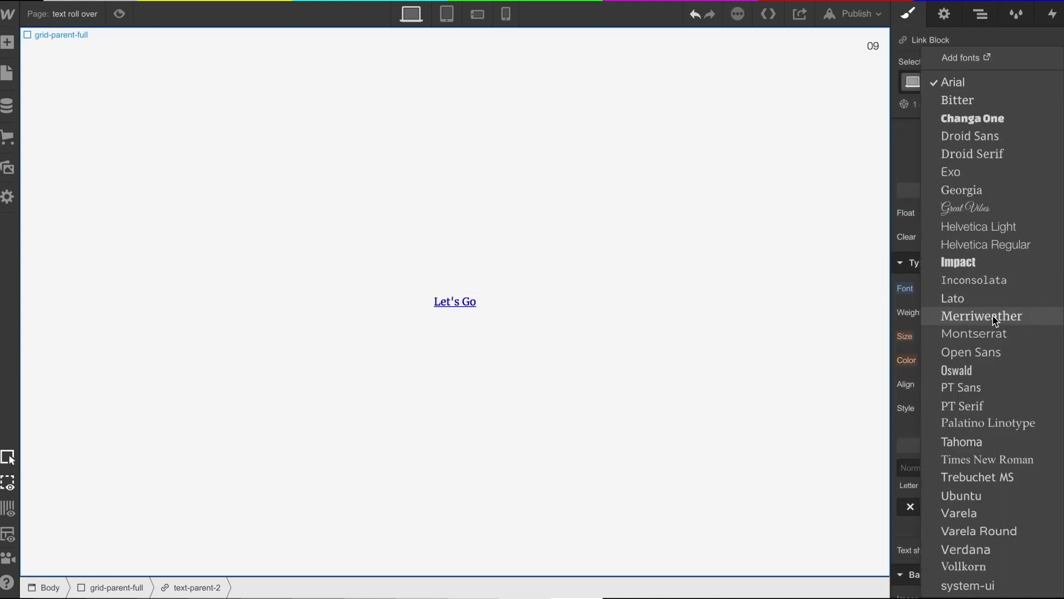
left_click(969, 244)
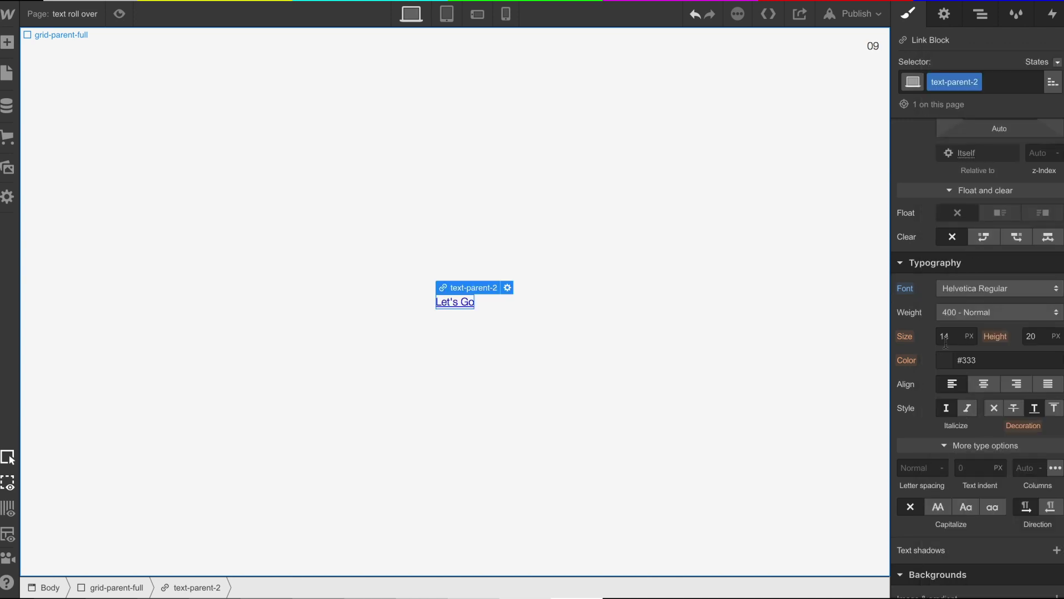
Step: Style the text-parent-2 text as black, 16 px and without an underline
left_click(946, 360)
left_click_drag(942, 421, 899, 485)
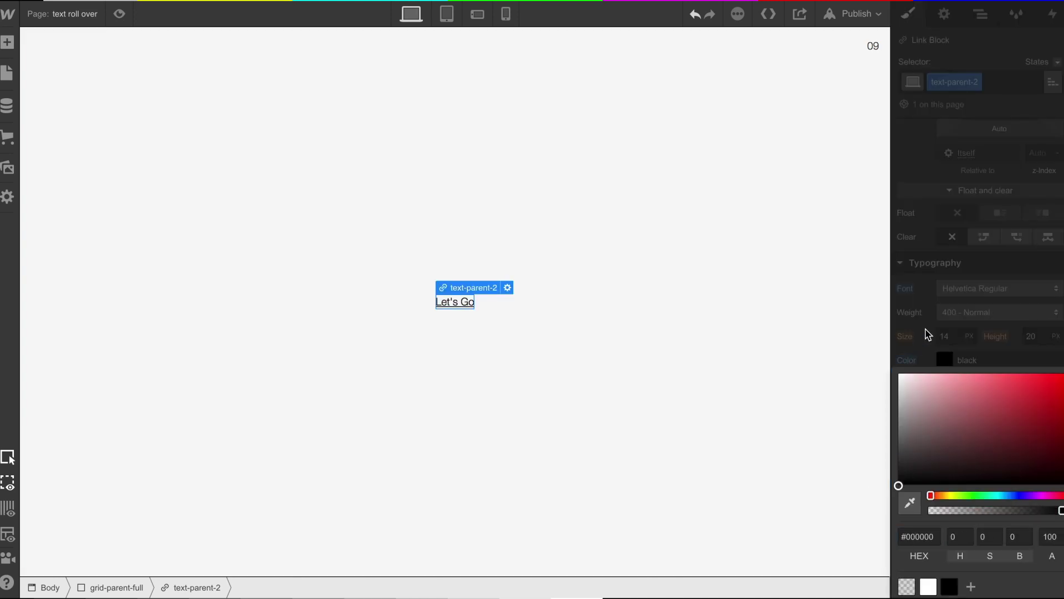
left_click(927, 335)
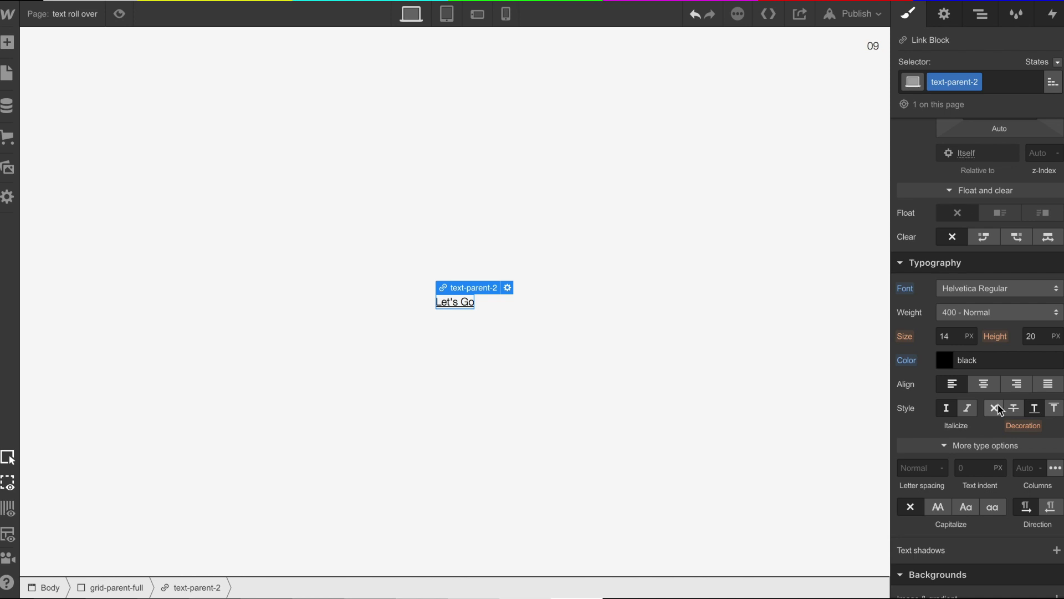
left_click(999, 410)
left_click(954, 338)
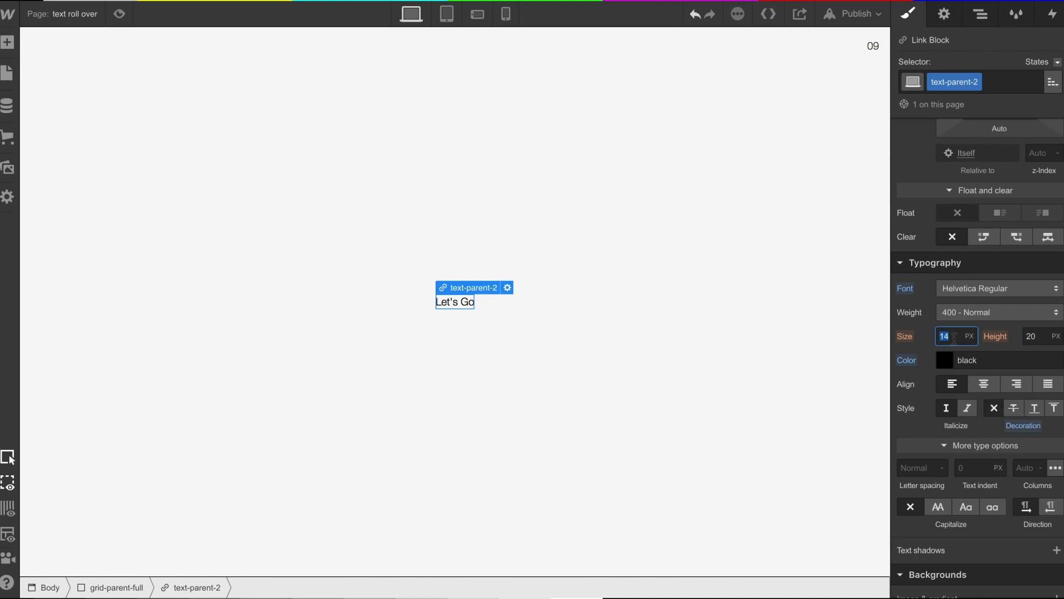
left_click(575, 344)
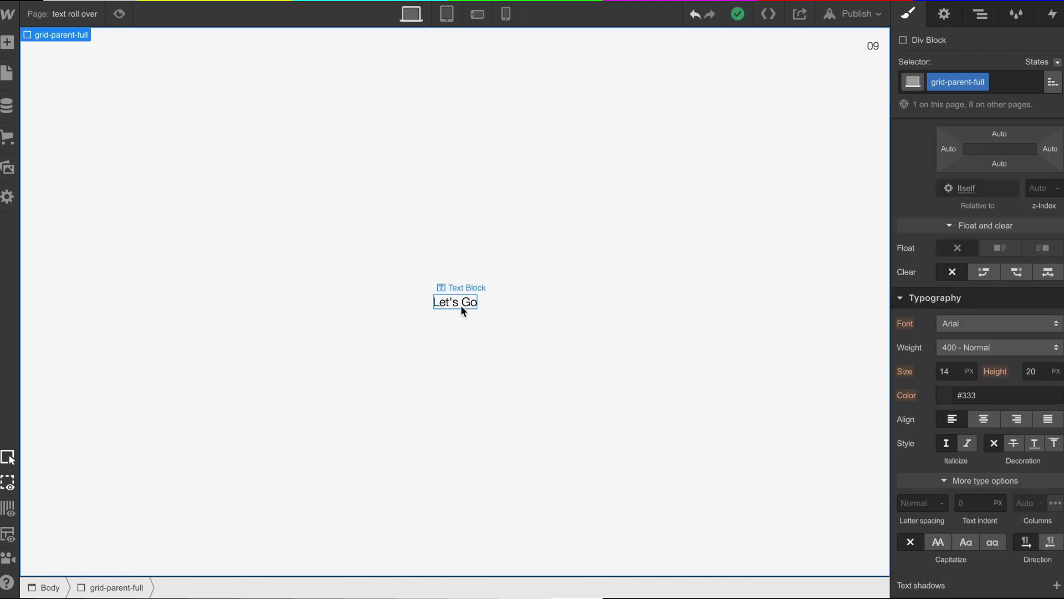
Step: Add a div block inside text-parent-2, directly below the text block
left_click(463, 311)
left_click(977, 17)
left_click(955, 135)
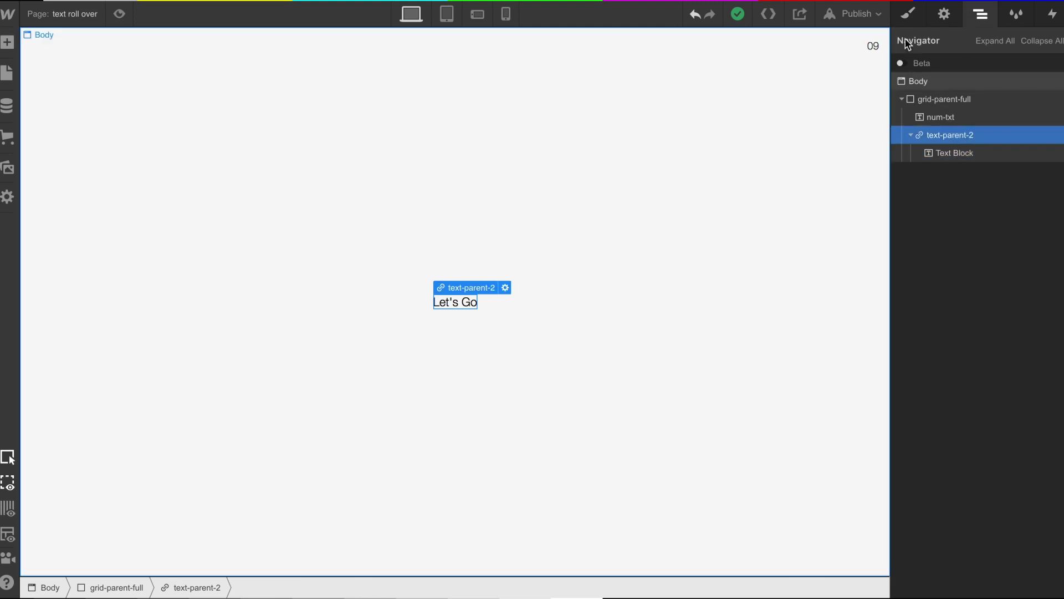
left_click(908, 14)
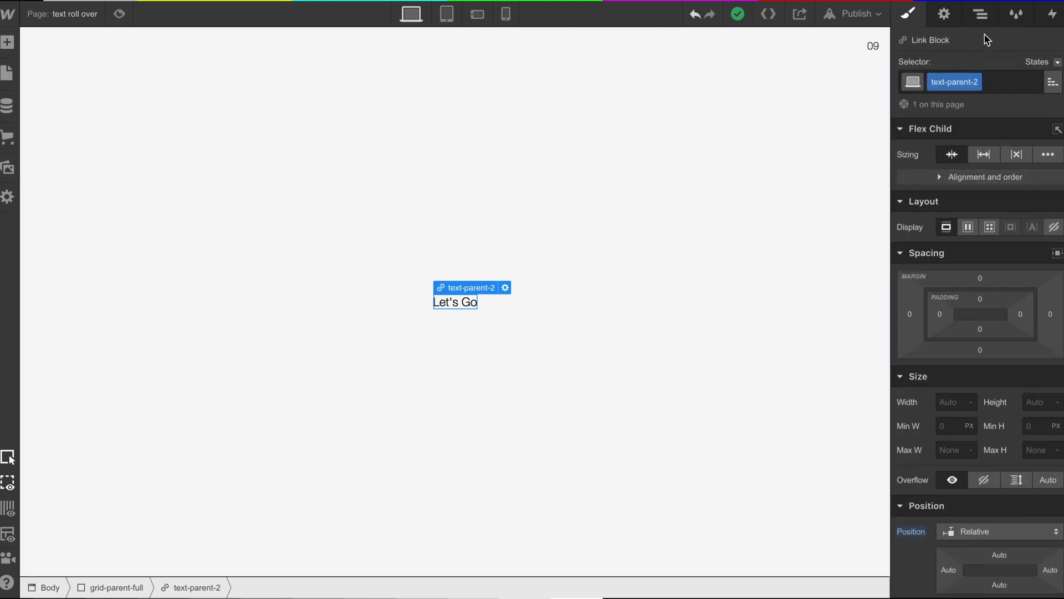
left_click(981, 15)
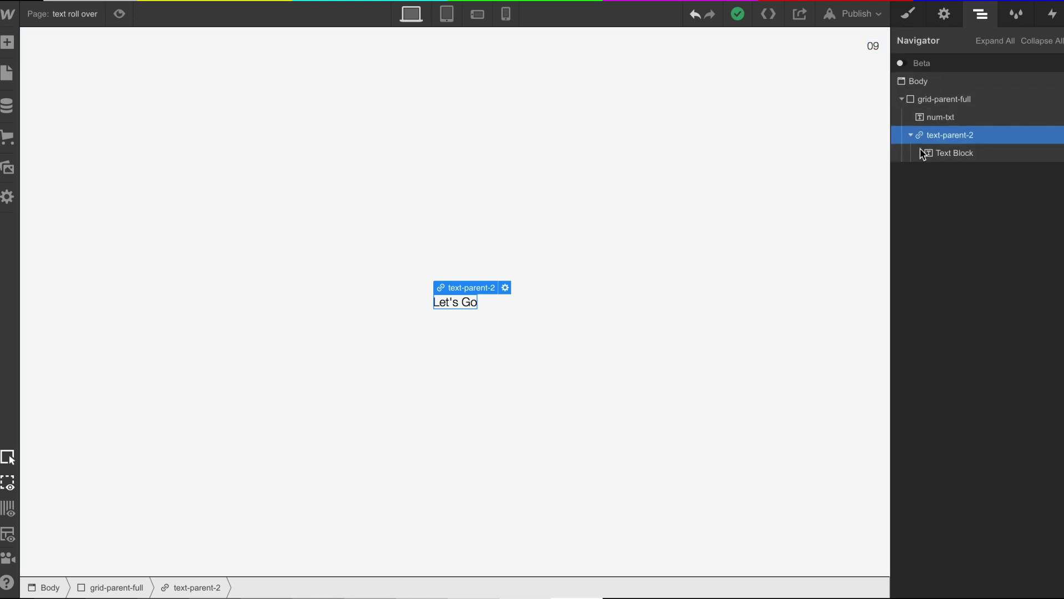
left_click(10, 49)
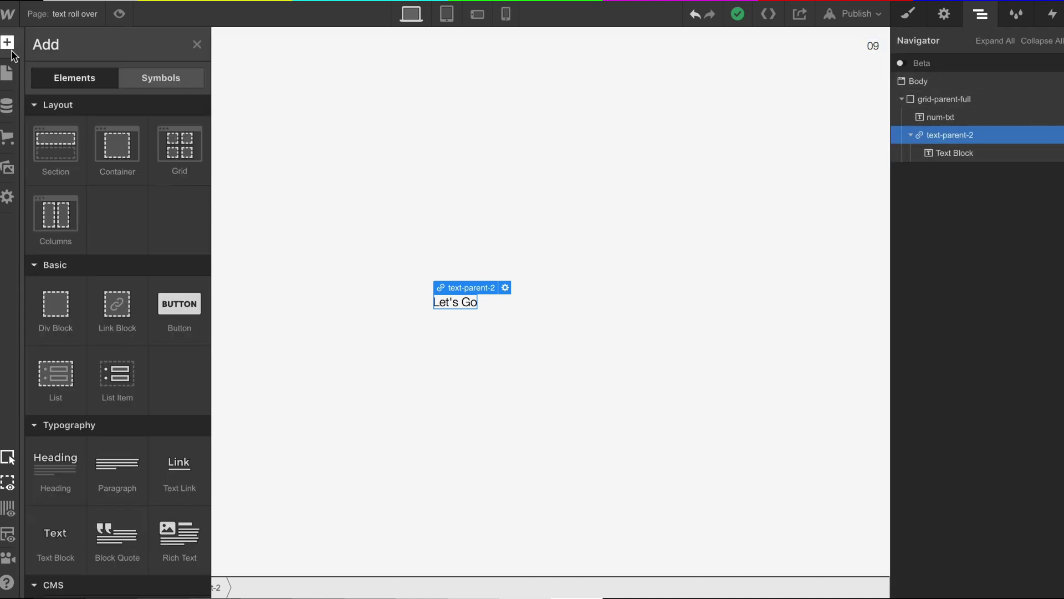
left_click_drag(56, 310, 964, 165)
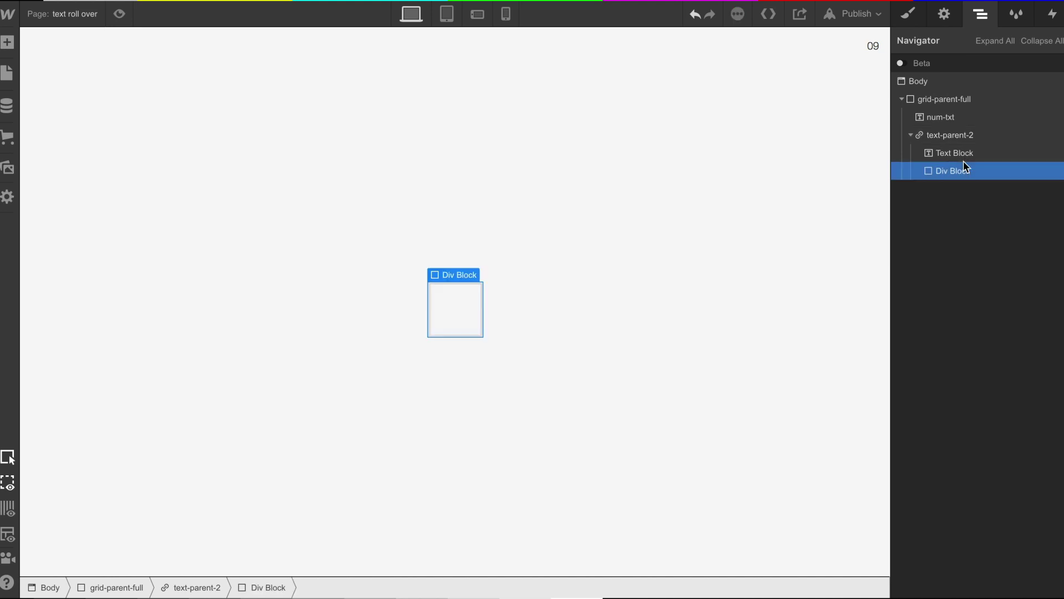
Step: Give the new div block the class arrow-parent and set its position to Absolute
left_click(910, 16)
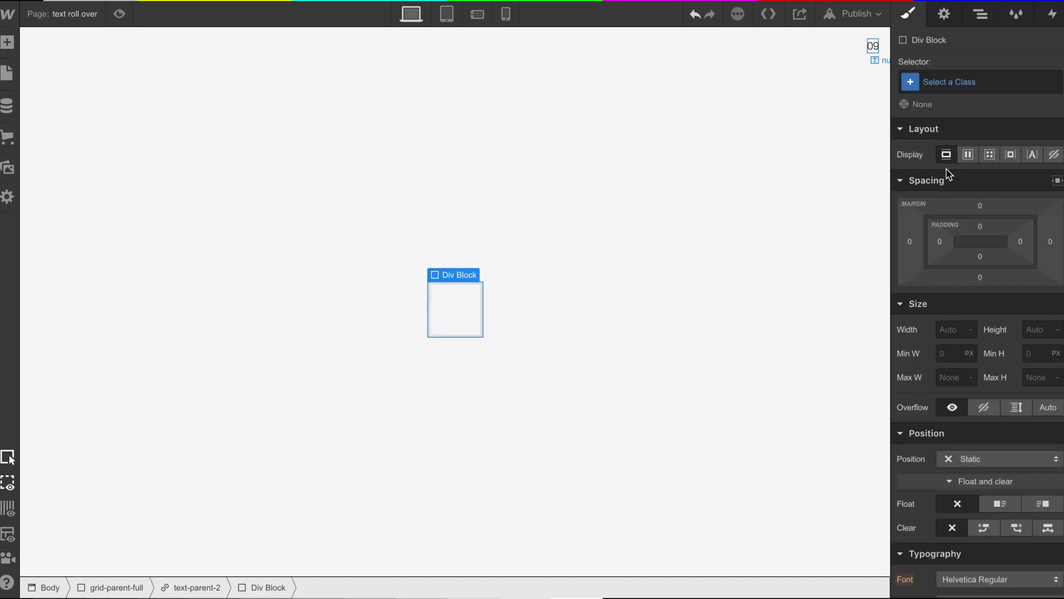
left_click(941, 87)
type("arr")
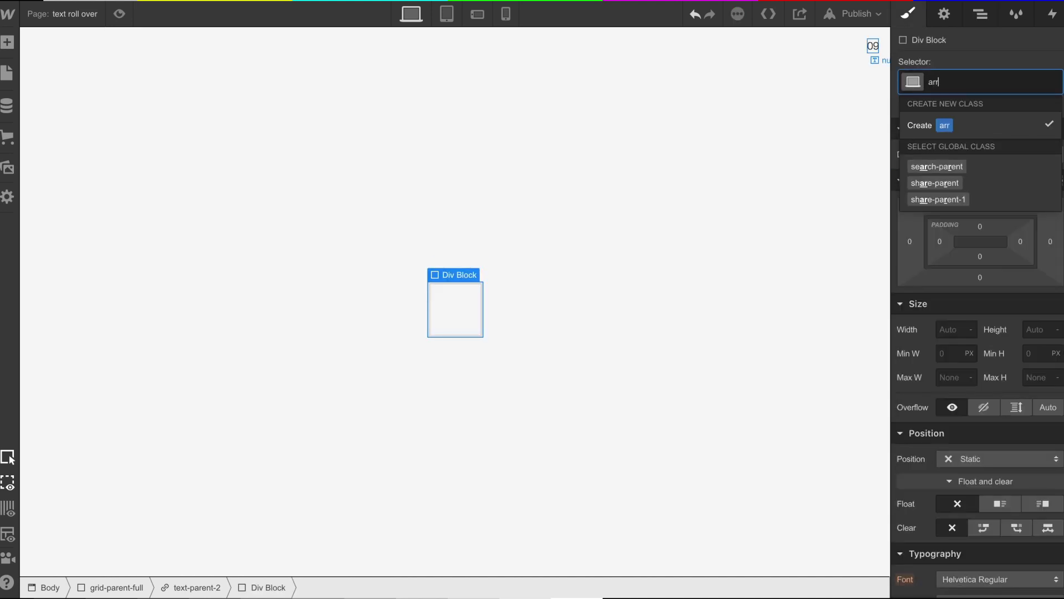
type("ow-parent")
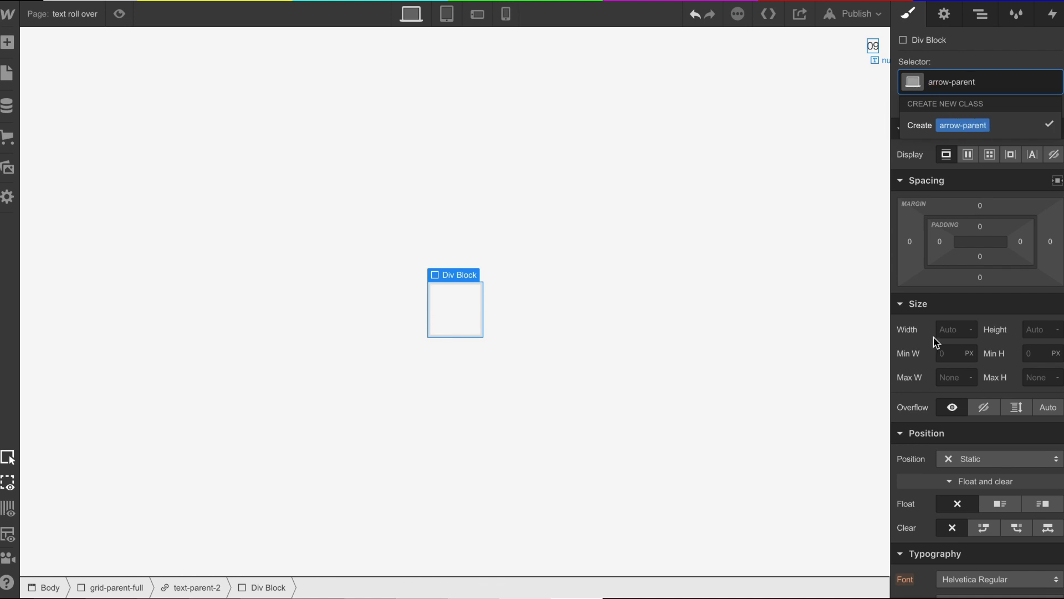
key("Return")
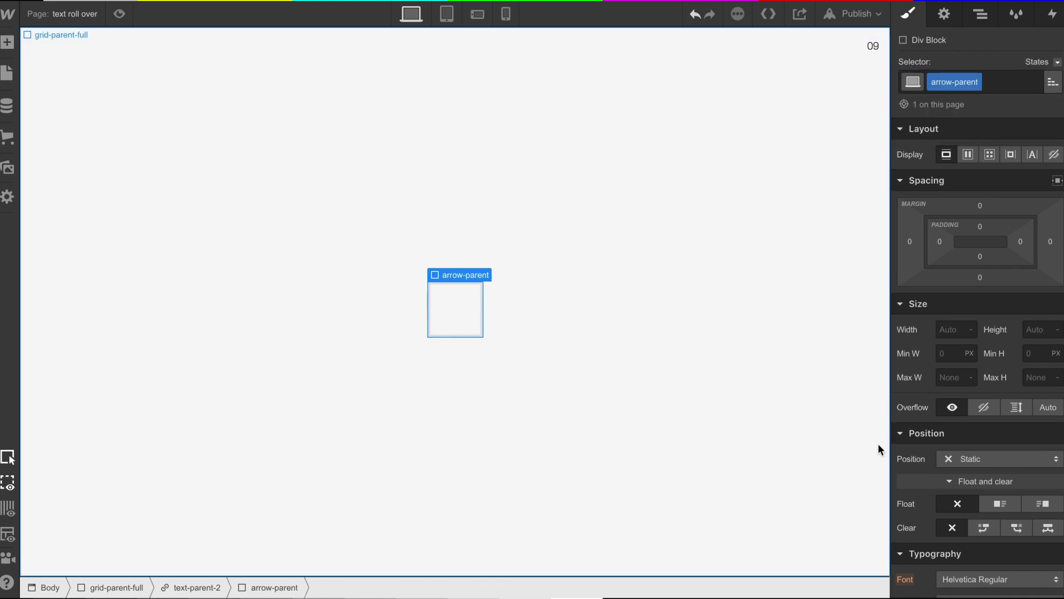
left_click(955, 460)
left_click(965, 486)
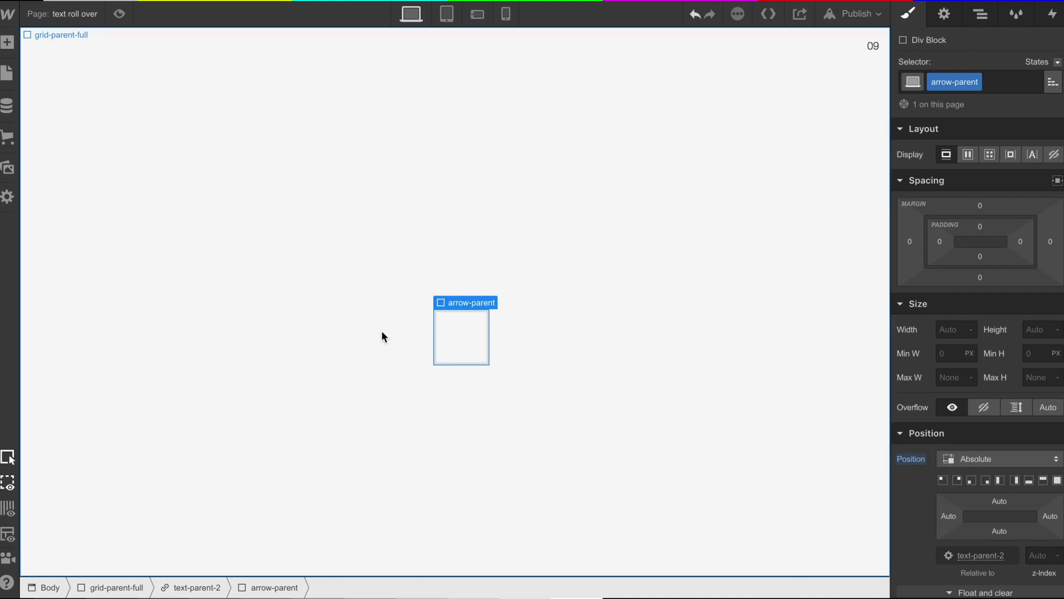
Step: Size the arrow-parent div to 18 px wide and 2 px high
left_click(948, 330)
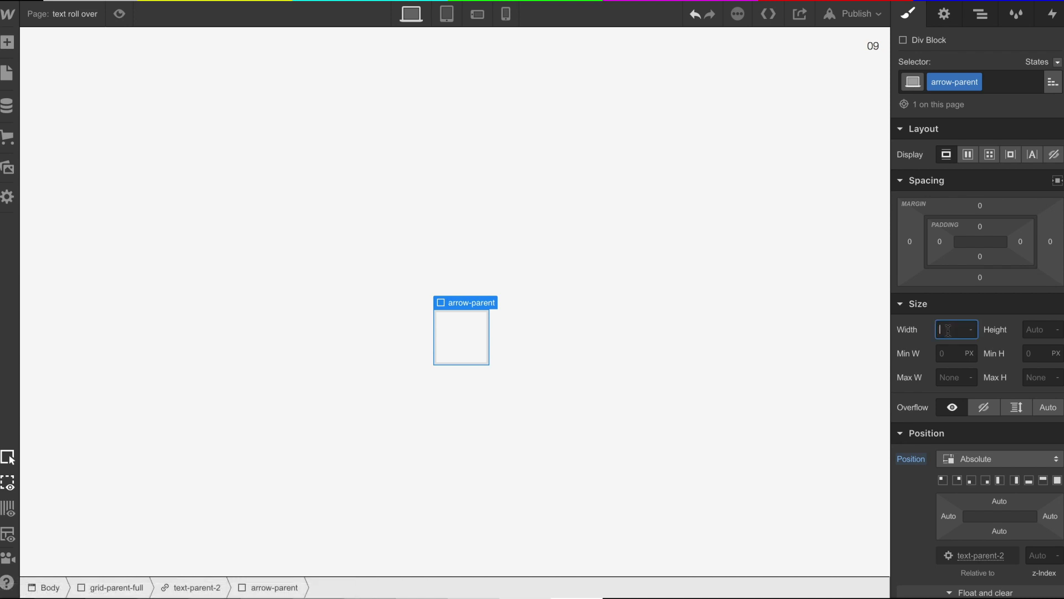
key("Return")
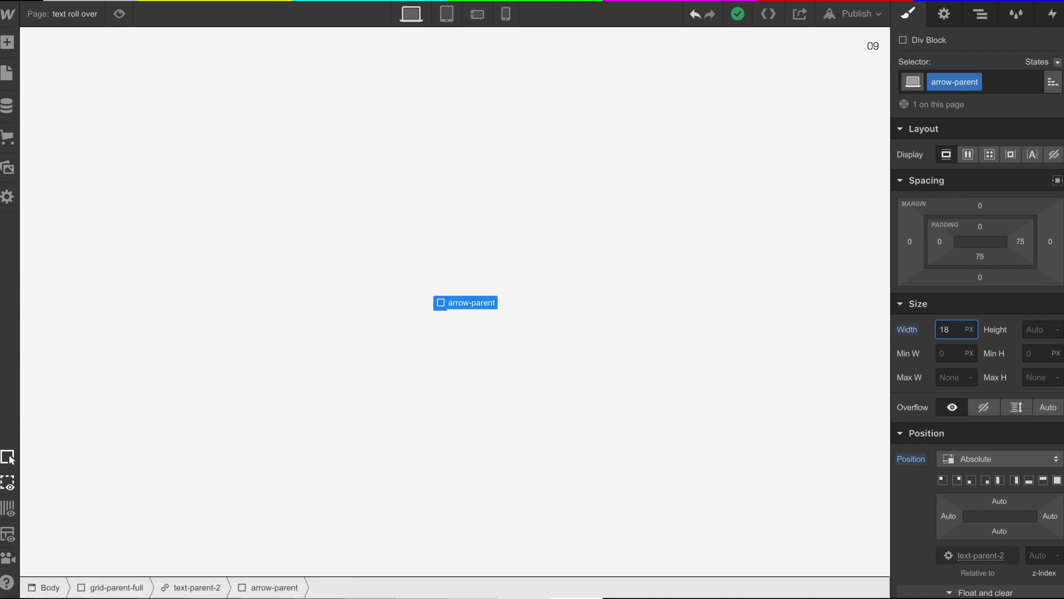
left_click(1038, 331)
Step: Fill the arrow-parent div with a black background color
scroll(996, 390, "down", 10)
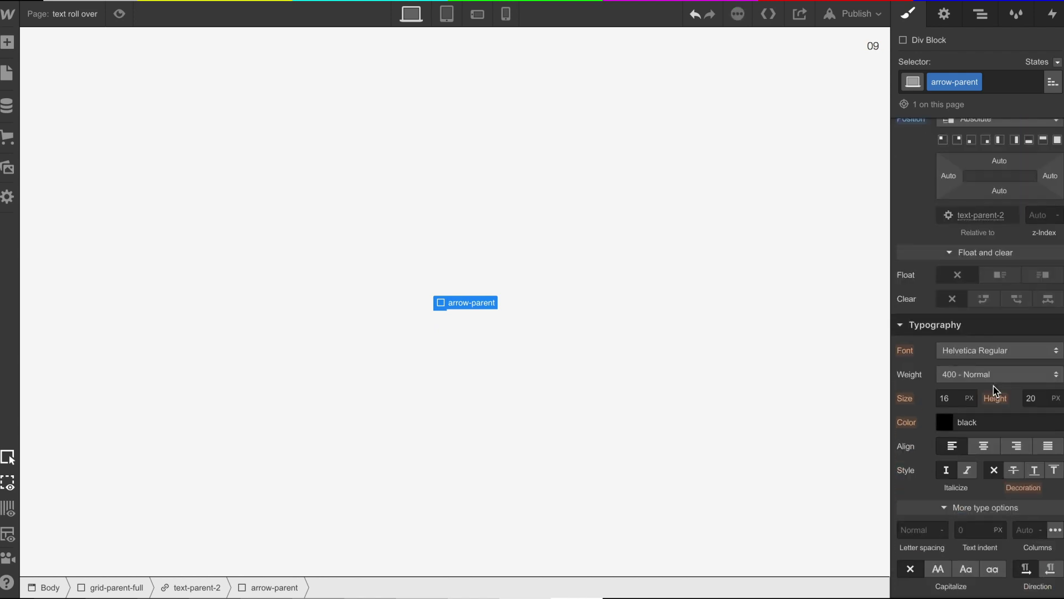
scroll(996, 391, "down", 5)
left_click(944, 469)
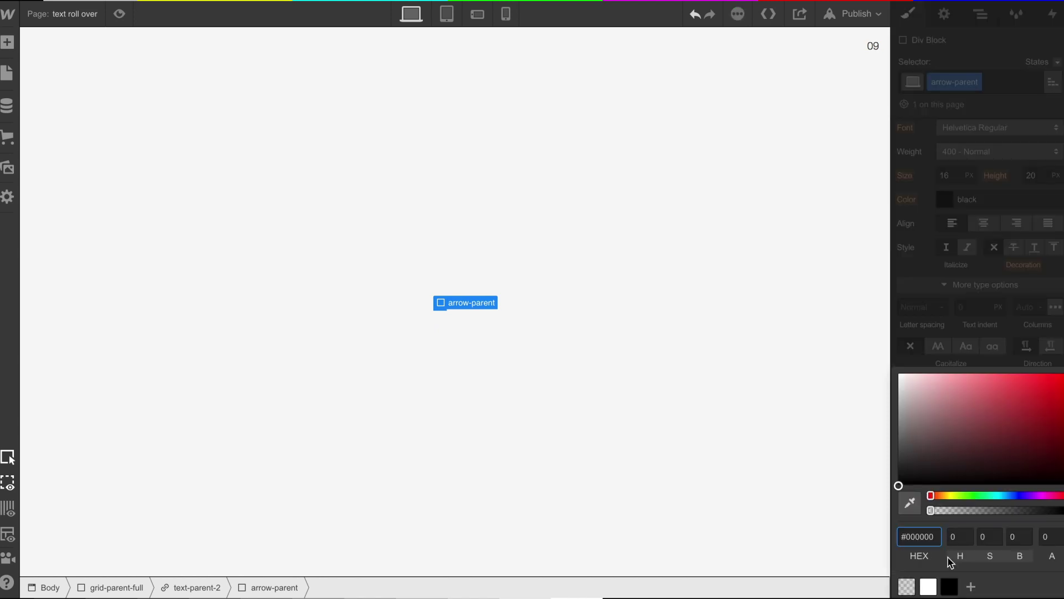
scroll(950, 586, "down", 1)
left_click(584, 401)
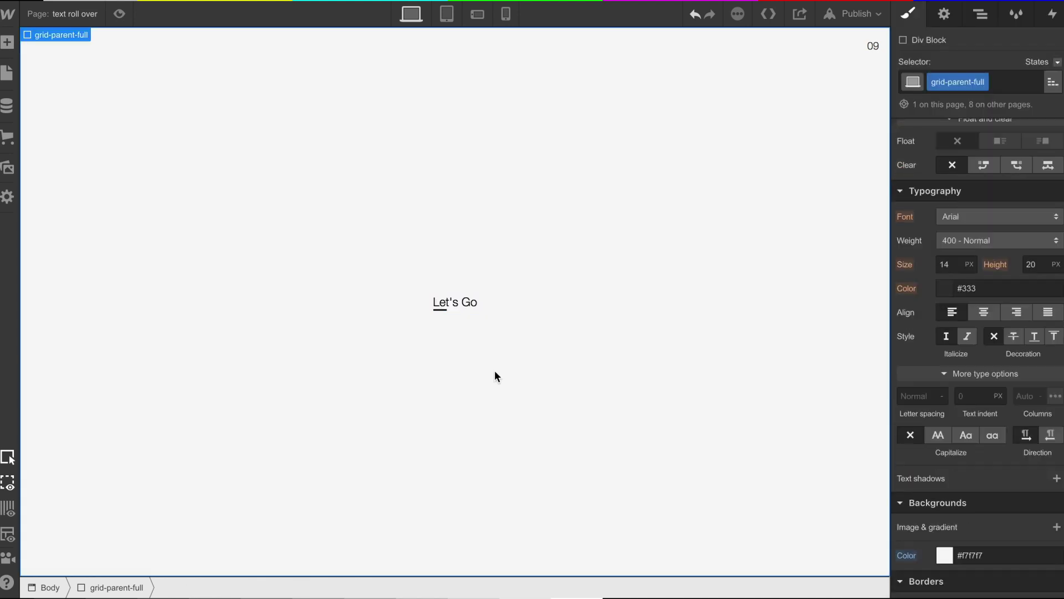
Step: Anchor the absolutely positioned arrow-parent line to the top-right corner of text-parent-2
left_click(437, 309)
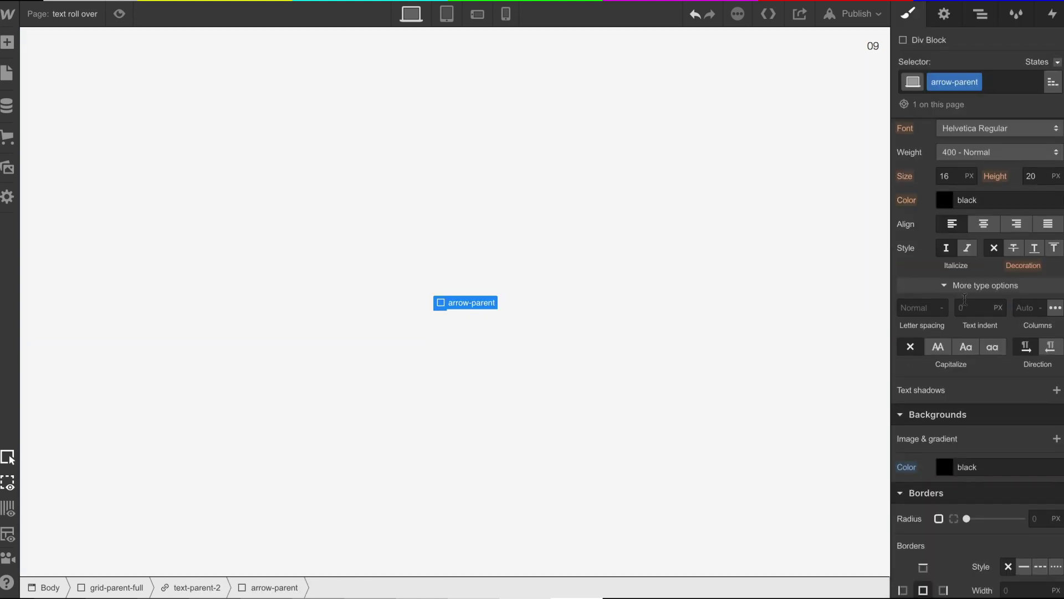
scroll(965, 300, "up", 8)
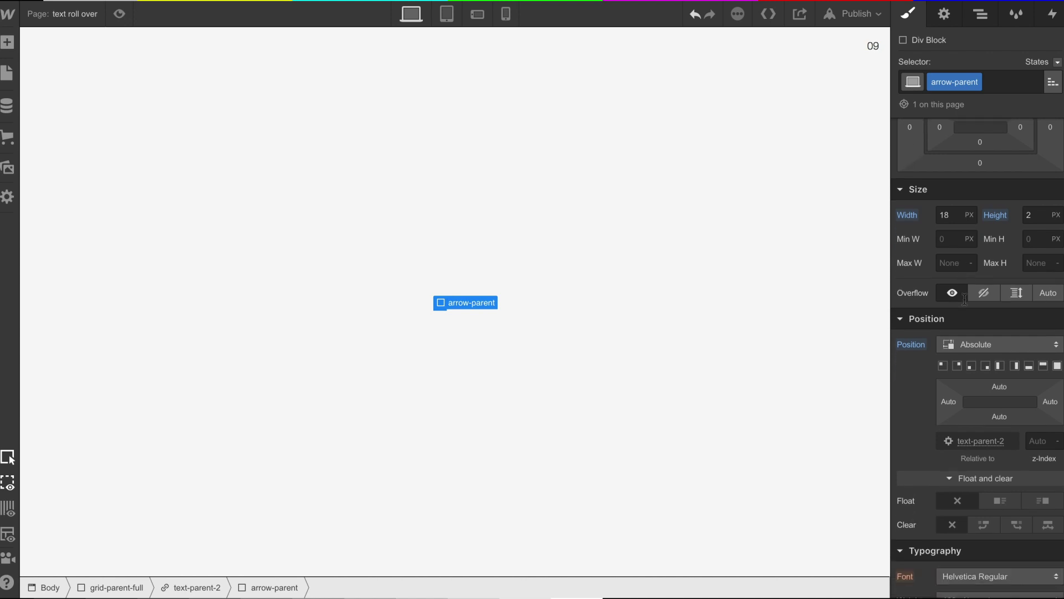
scroll(965, 299, "down", 1)
left_click(957, 341)
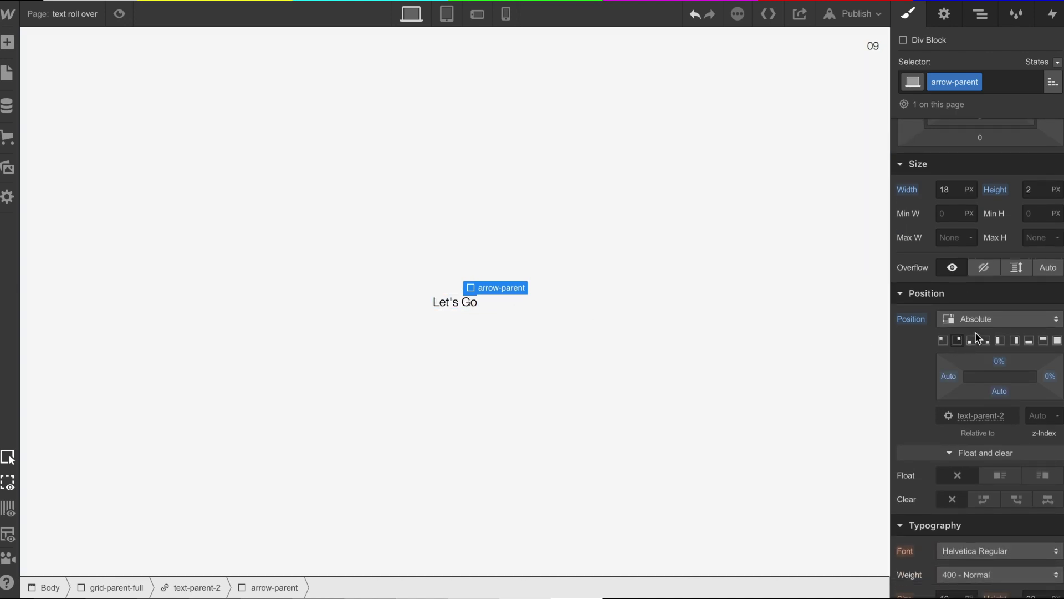
left_click(467, 322)
left_click(470, 297)
Step: Try left position offsets of 30, 60 and 70 px for the arrow-parent line
left_click(949, 378)
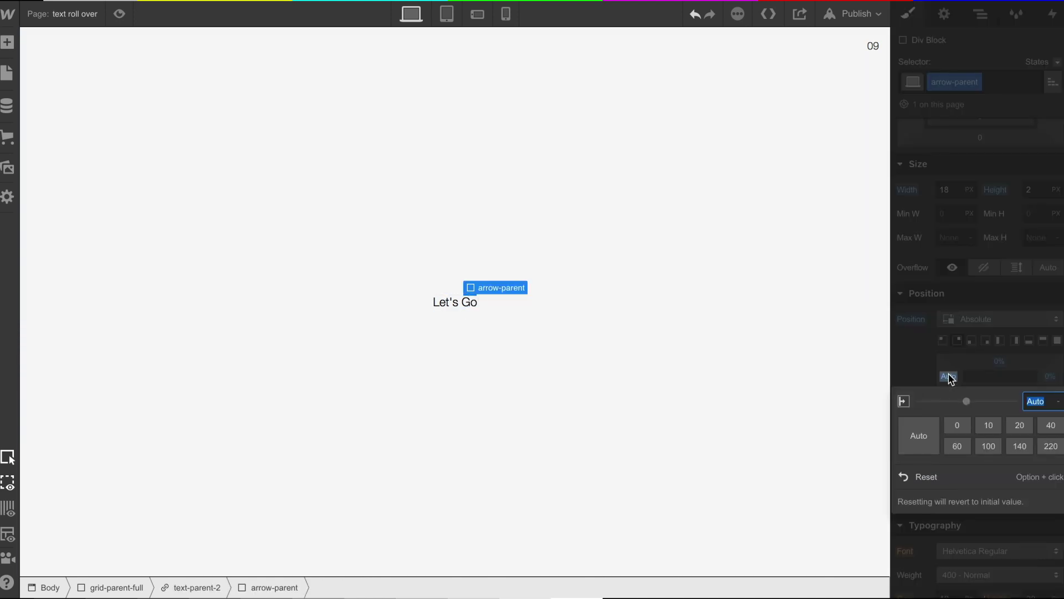
type("30px")
key("Return")
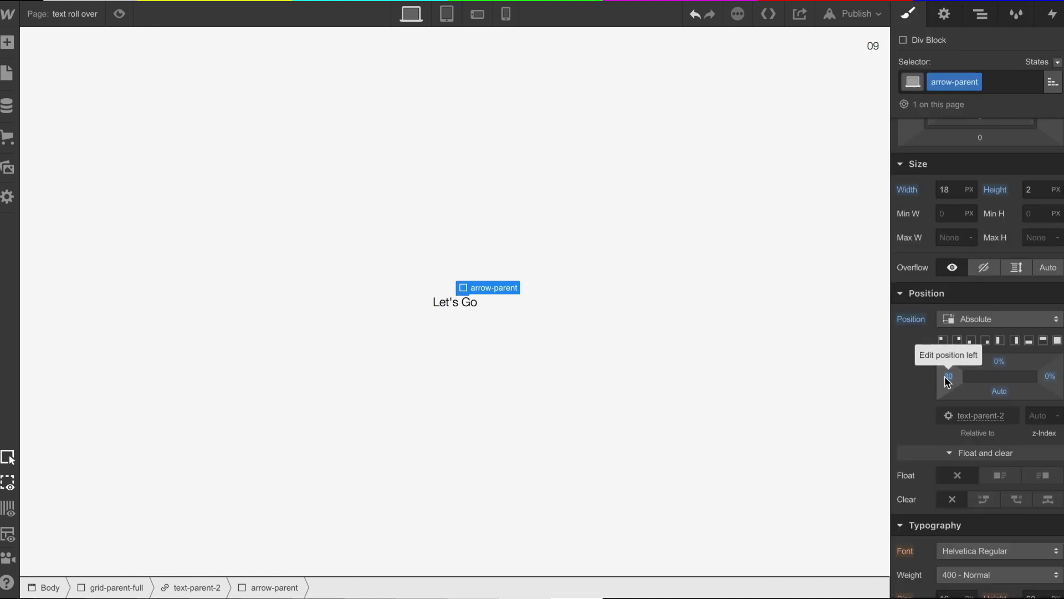
left_click(949, 378)
type("50")
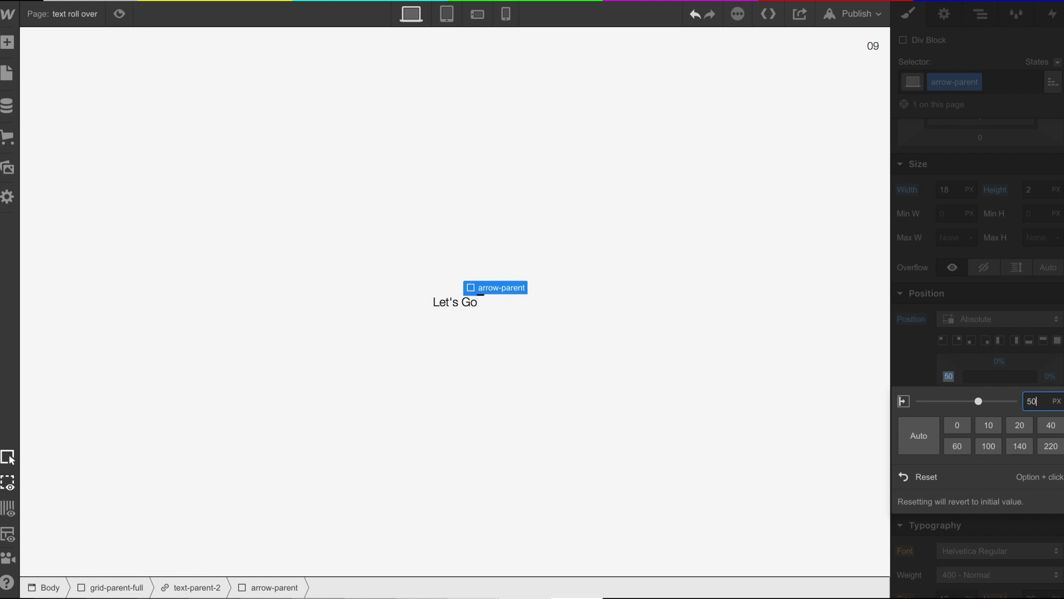
key("shift+Up")
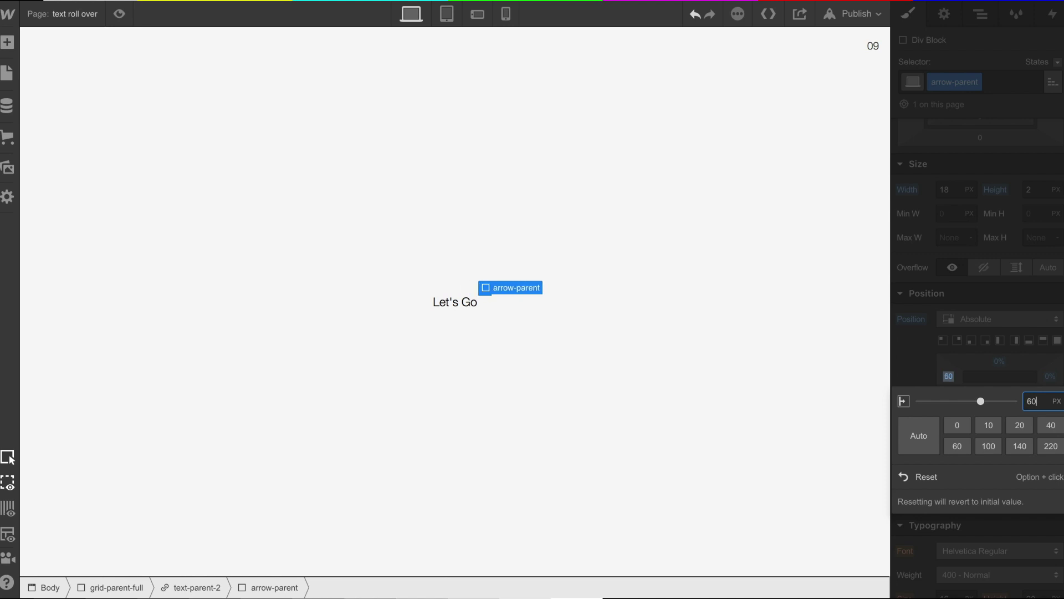
left_click(608, 427)
left_click(481, 297)
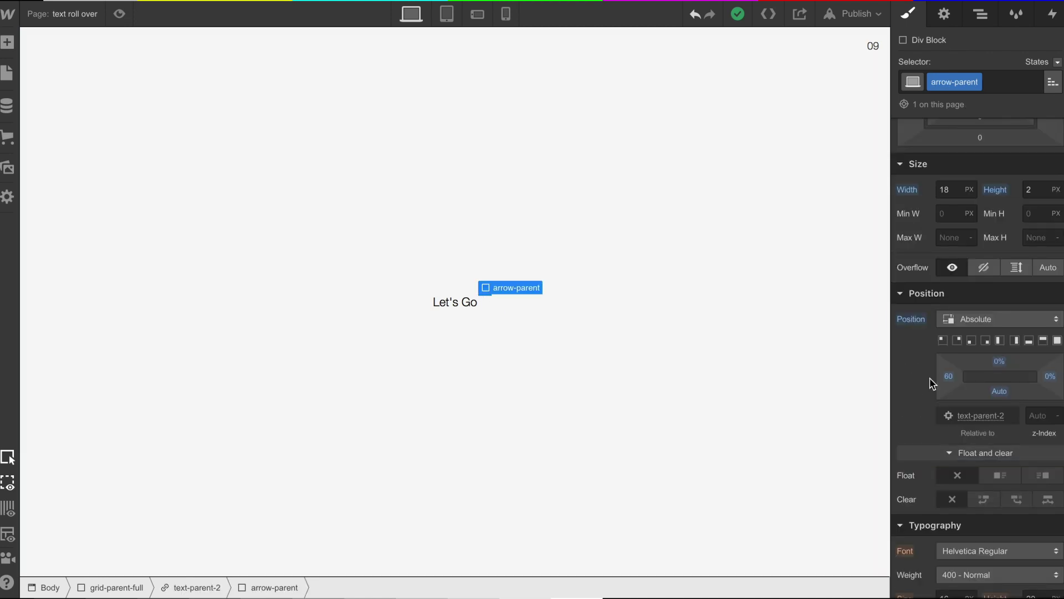
left_click(945, 376)
type("70")
left_click(712, 391)
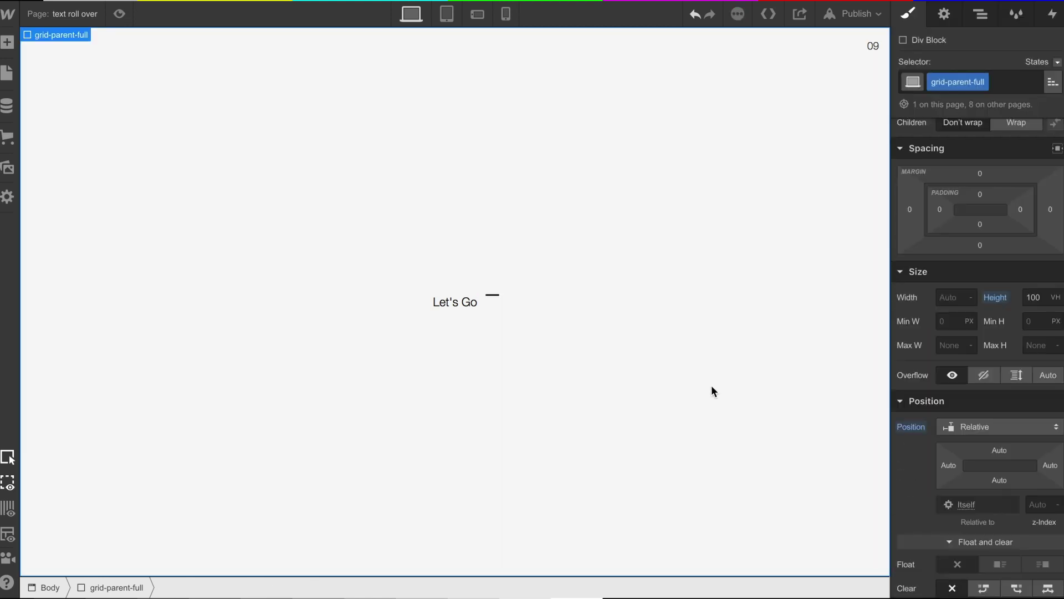
Step: Set the left position offset of the arrow-parent line to 65 px
left_click(489, 302)
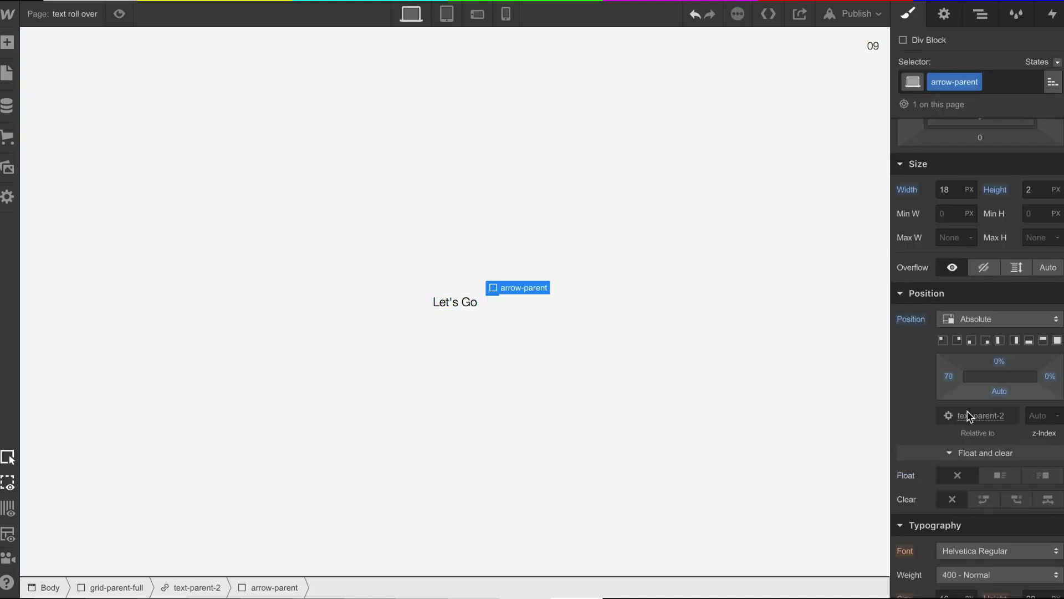
left_click(949, 377)
type("68")
key("Down")
key("Down")
key("Down")
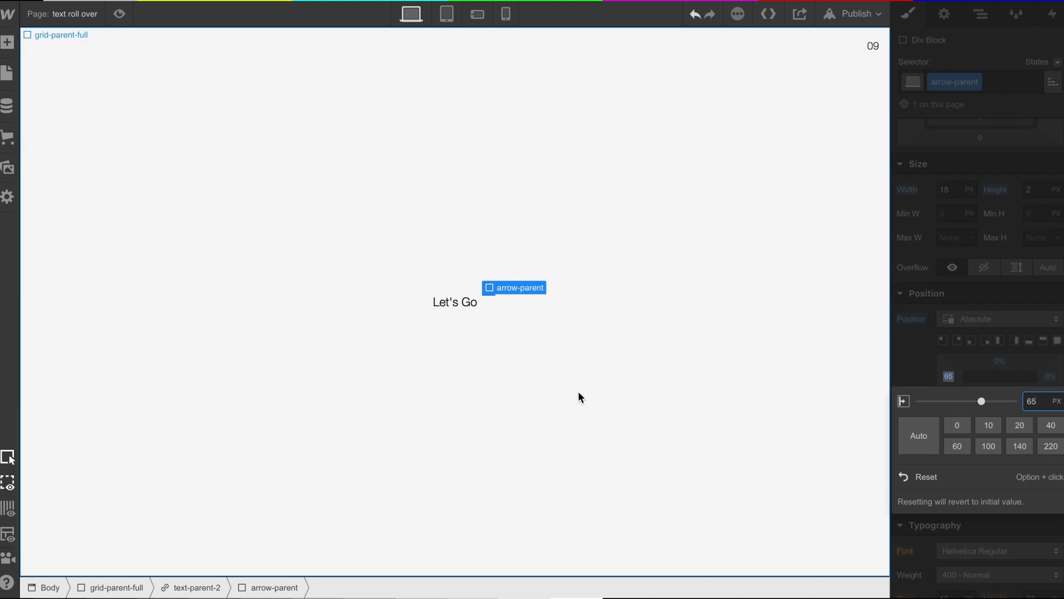
left_click(545, 379)
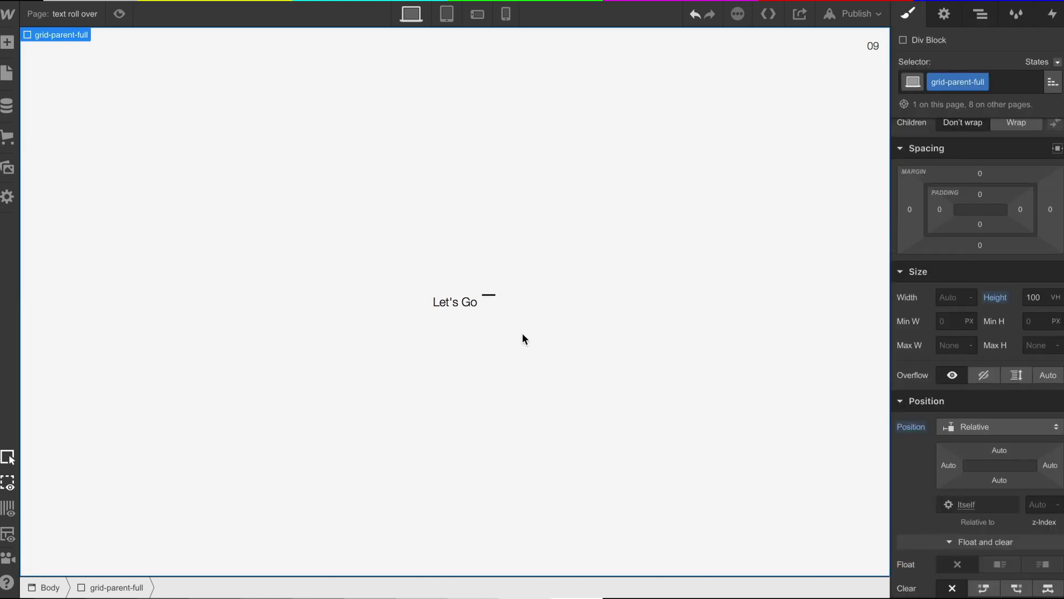
Step: Set the top position offset of the arrow-parent line to 10 px
left_click(489, 296)
left_click(998, 363)
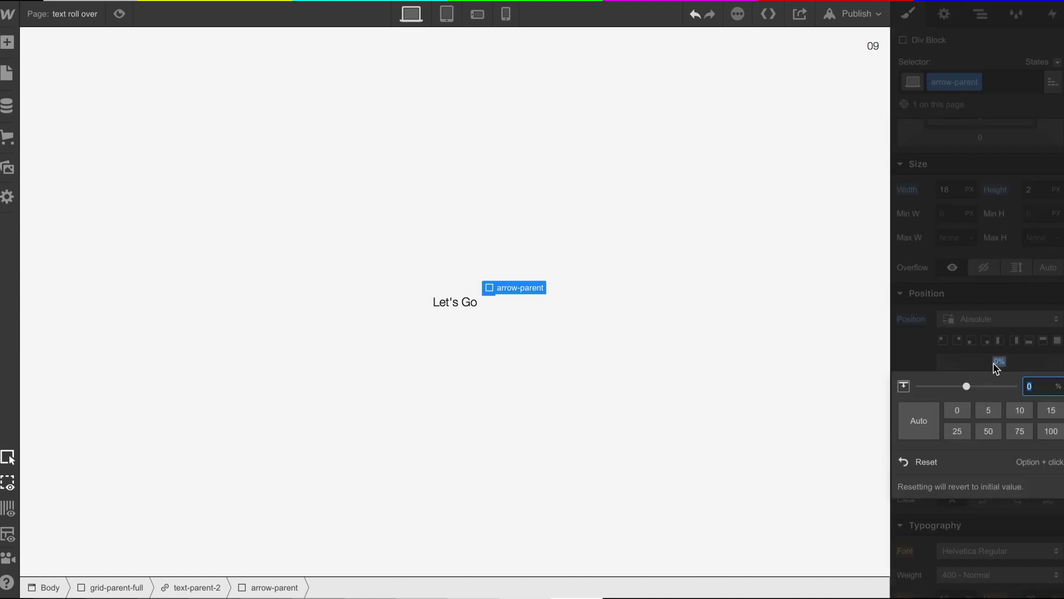
key("Return")
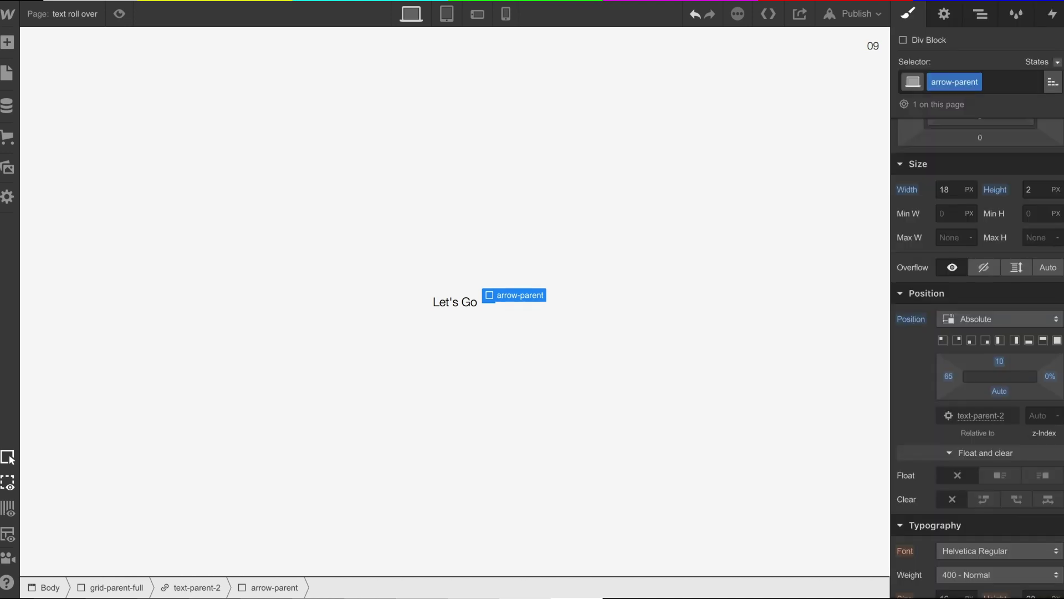
left_click(578, 400)
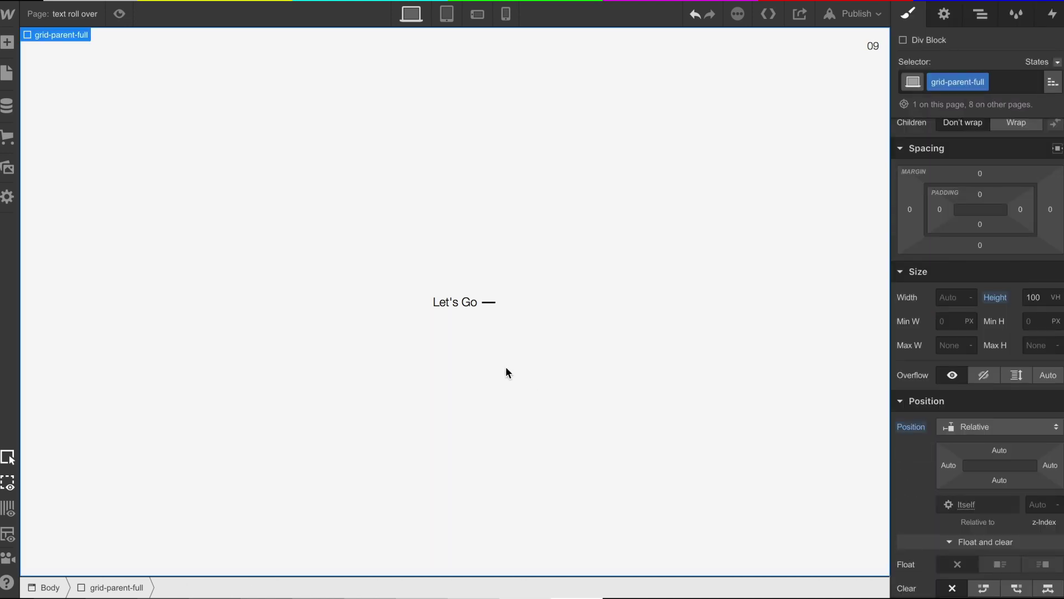
Step: Add a new div block nested inside the arrow-parent element
left_click(489, 302)
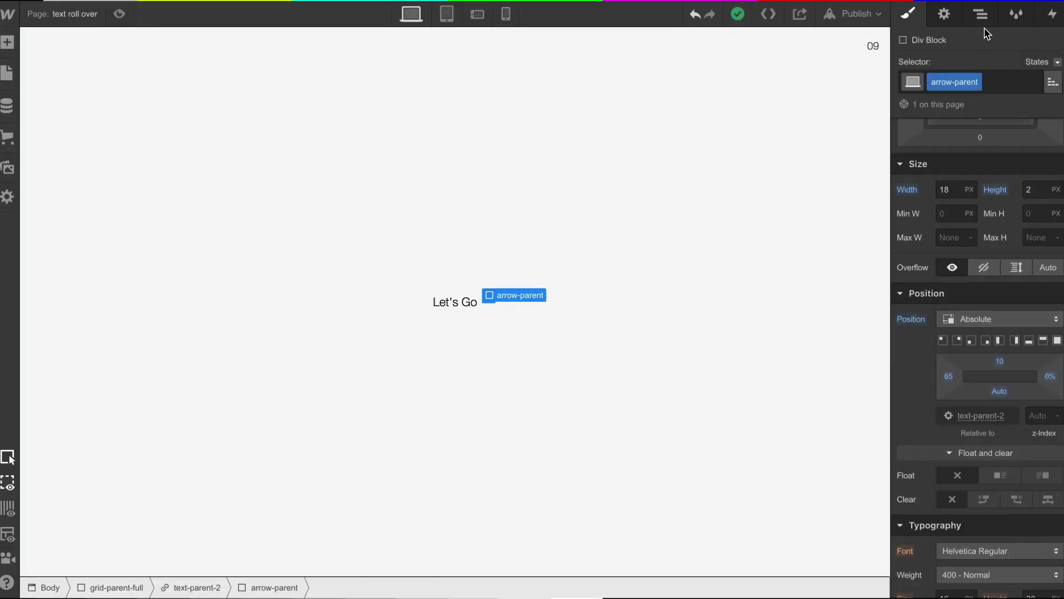
left_click(981, 14)
left_click(7, 43)
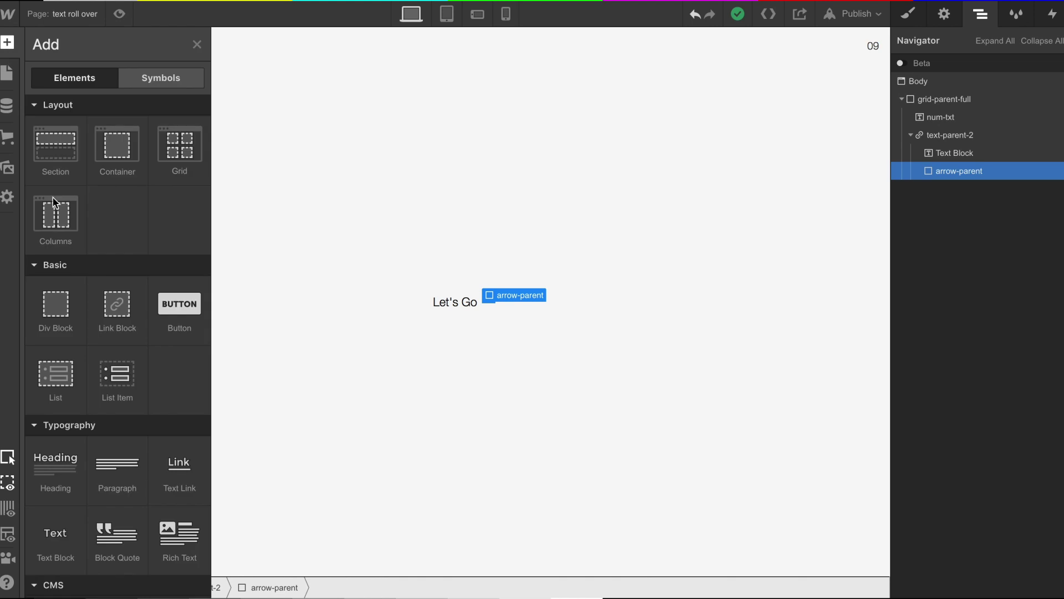
left_click_drag(61, 324, 963, 172)
Step: Give the nested div block the new class a-11
left_click(911, 16)
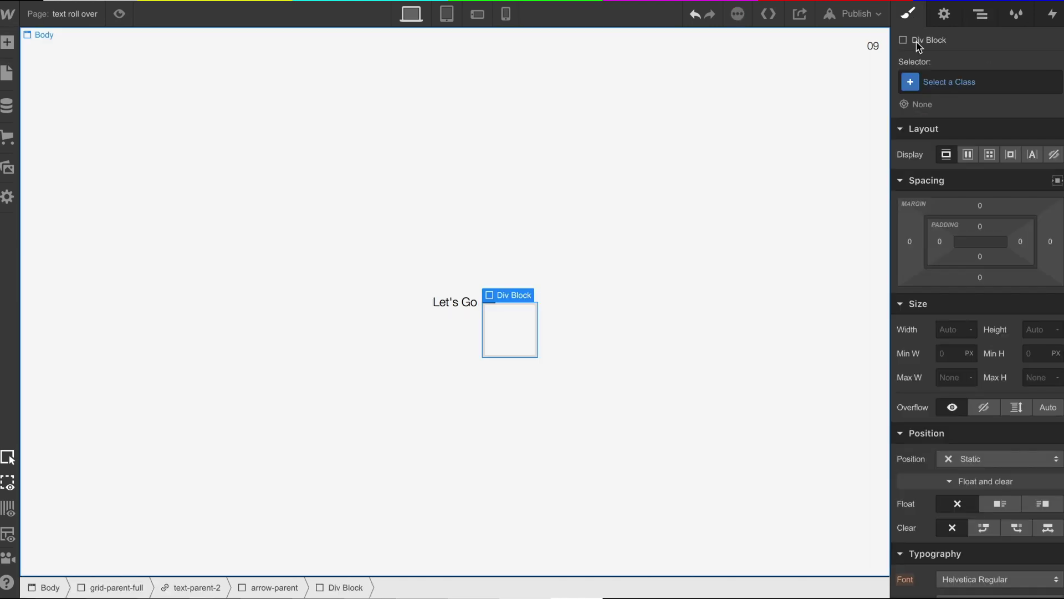
left_click(937, 82)
type("a-1")
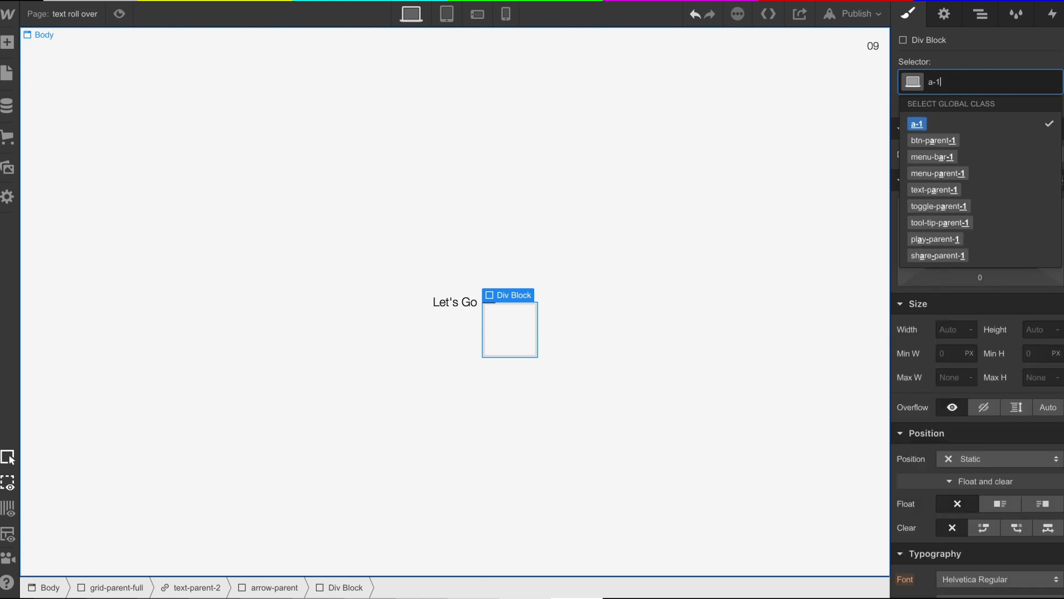
type("1")
key("Return")
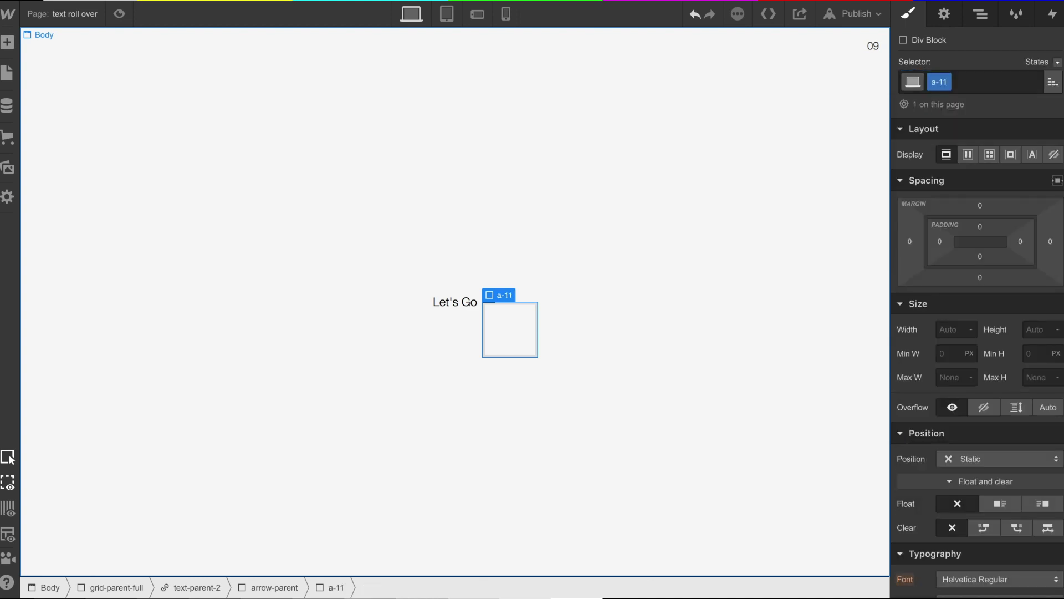
Step: Size the a-11 div to 2 px wide and 7 px high
left_click(948, 329)
type("2")
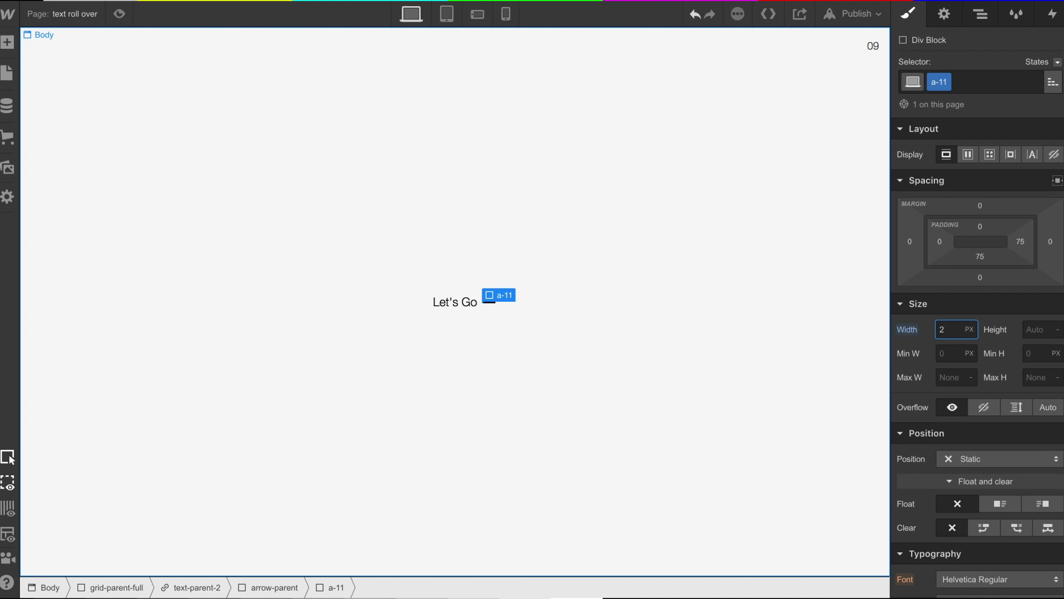
left_click(1037, 329)
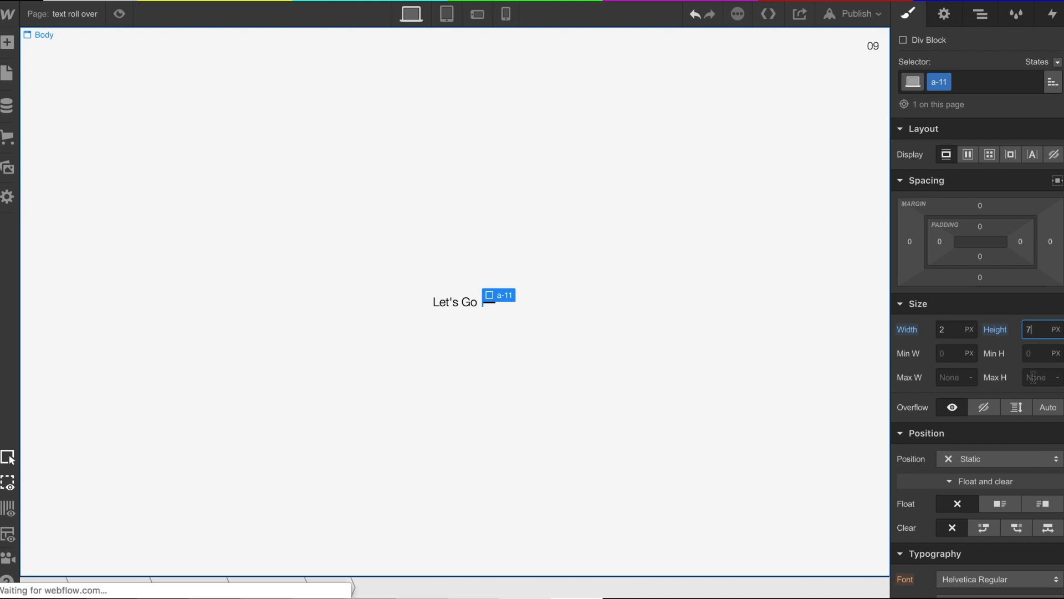
Step: Fill the a-11 div with a black background color
scroll(921, 520, "down", 5)
scroll(958, 341, "down", 5)
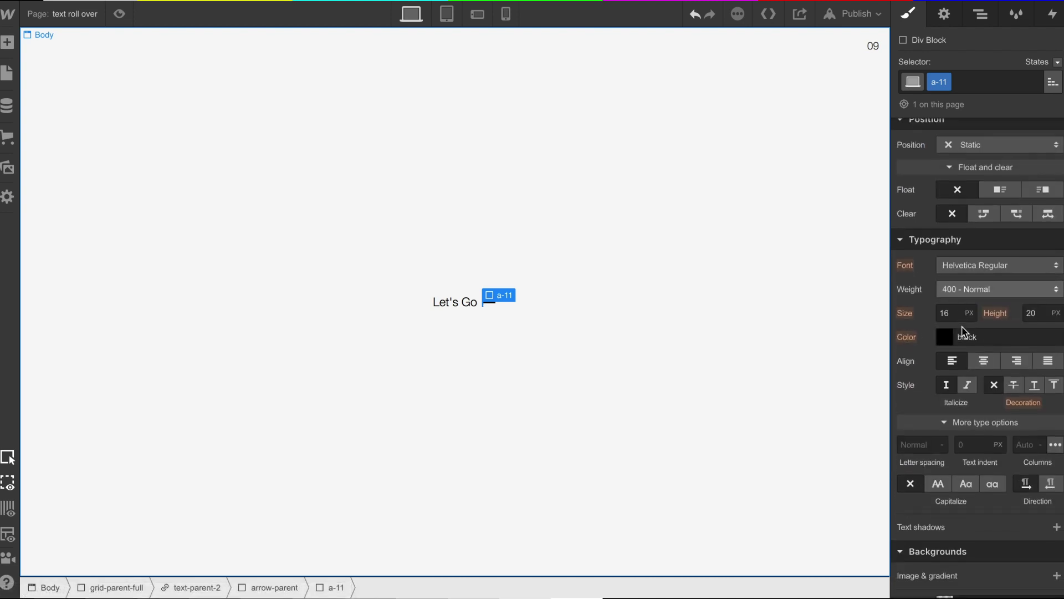
left_click(949, 403)
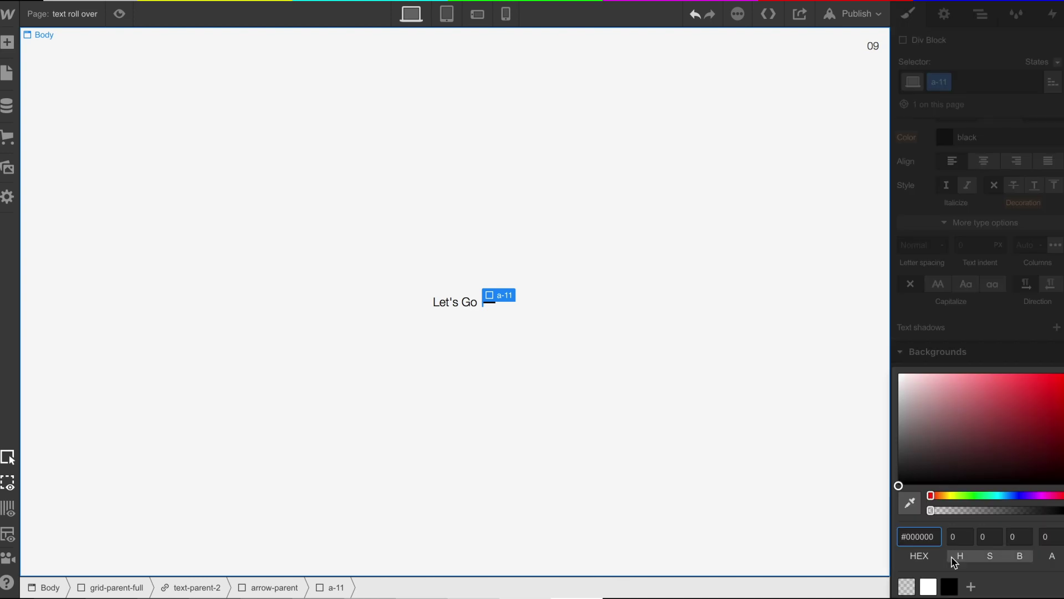
left_click(949, 586)
left_click(952, 283)
Step: Set the a-11 div's position to Absolute and anchor it to the top-right corner of arrow-parent
scroll(951, 284, "up", 6)
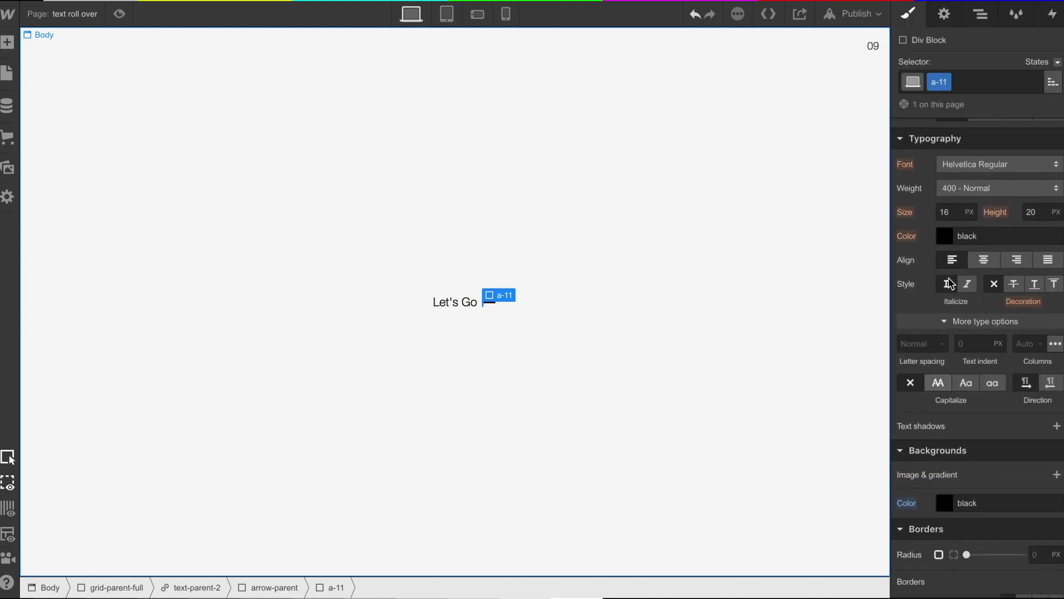
left_click(959, 268)
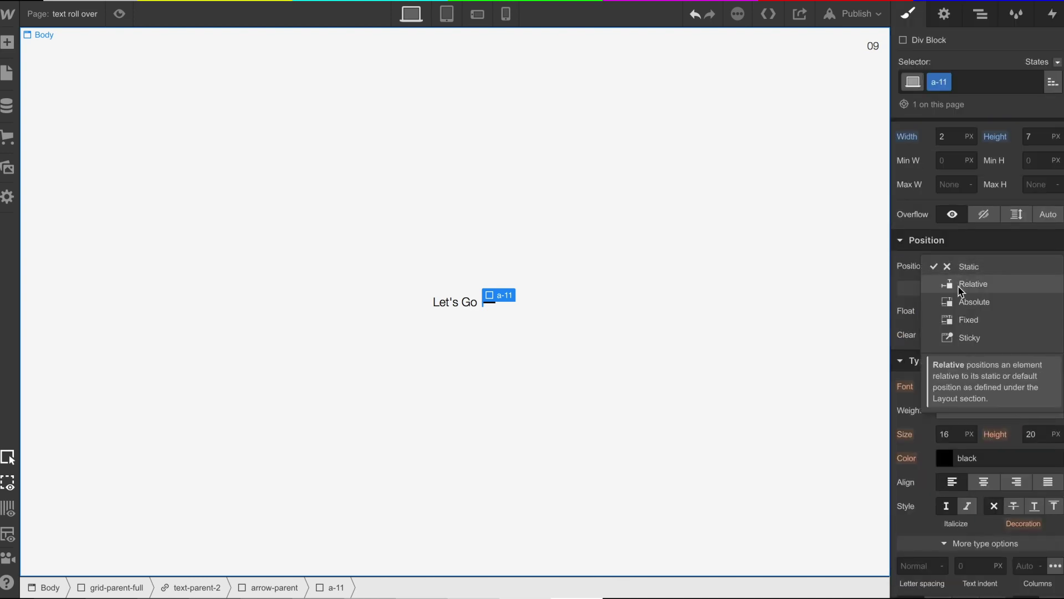
left_click(964, 284)
left_click(967, 268)
left_click(968, 285)
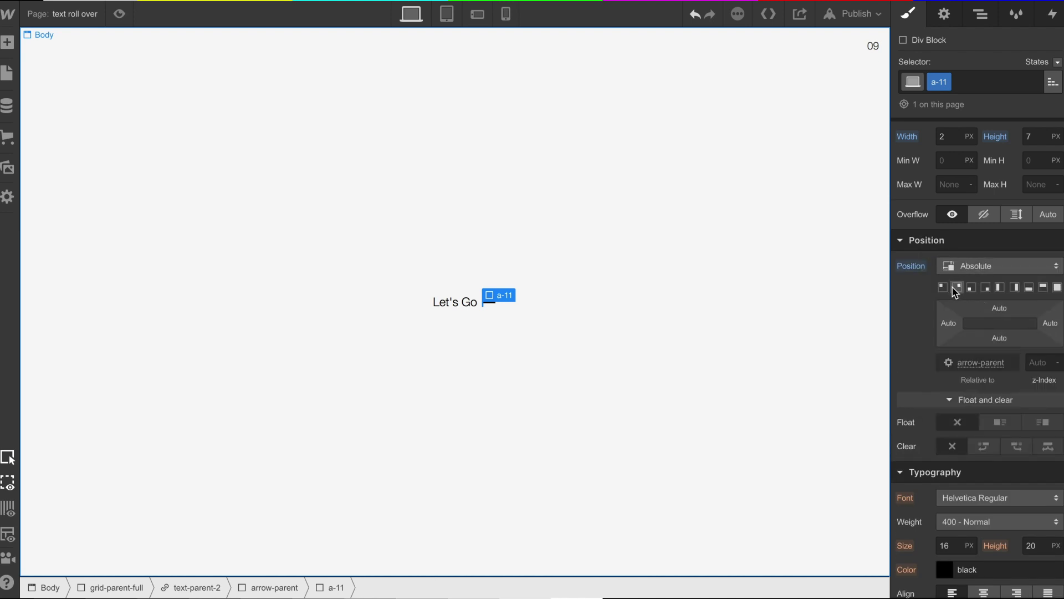
left_click(958, 288)
left_click(511, 381)
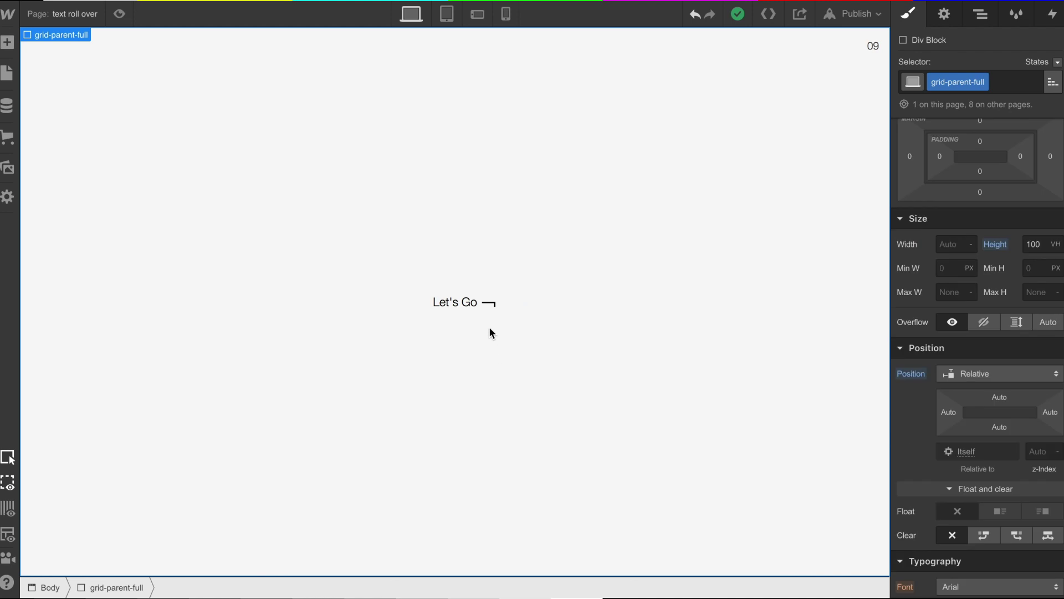
Step: Increase the height of the a-11 div to 8 px
left_click(494, 306)
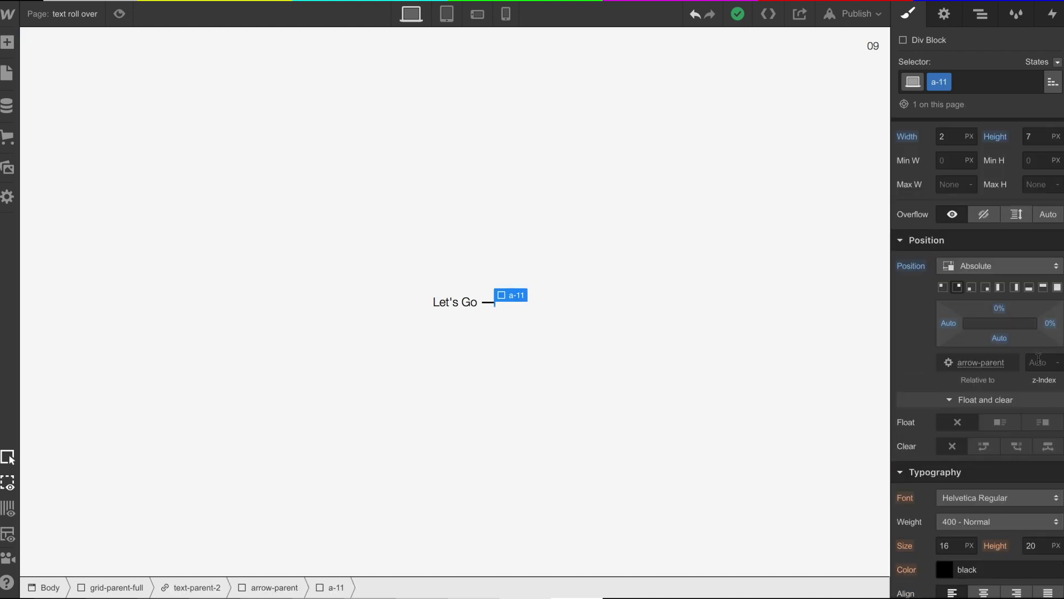
left_click(508, 398)
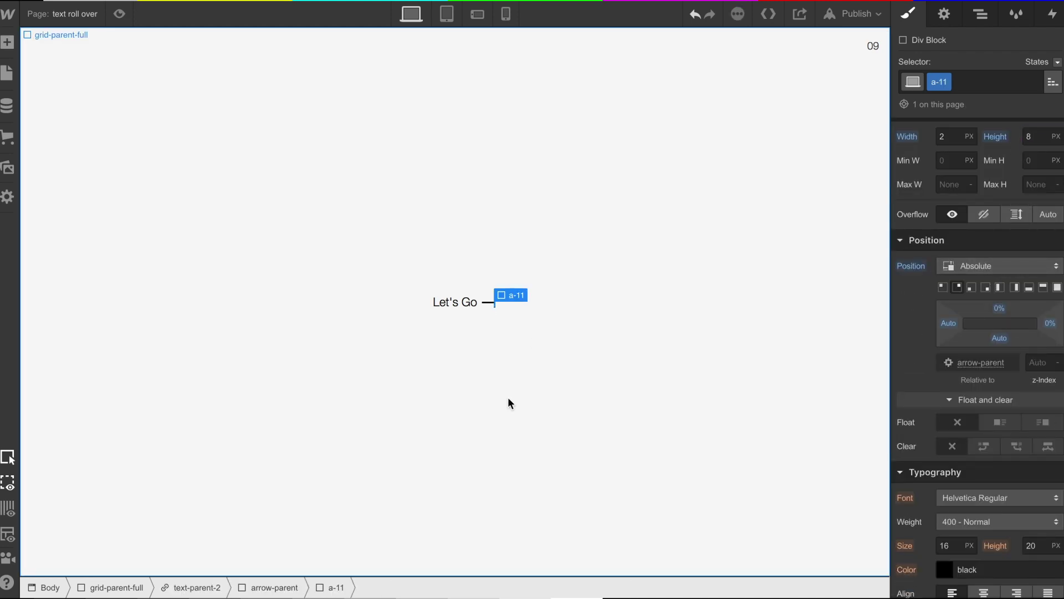
left_click(494, 305)
scroll(1009, 470, "down", 10)
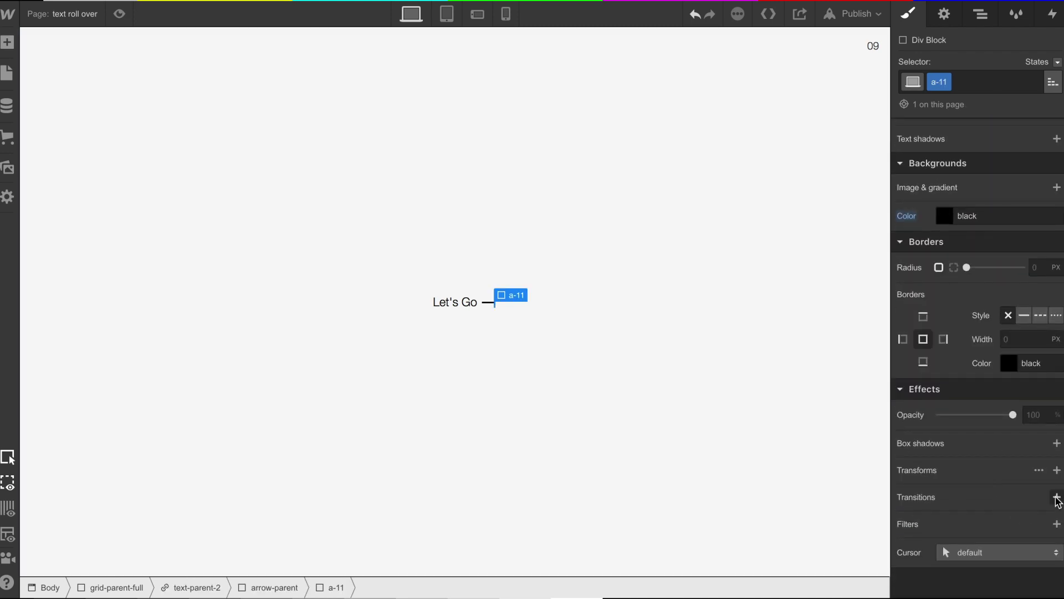
left_click(1057, 496)
left_click(1034, 516)
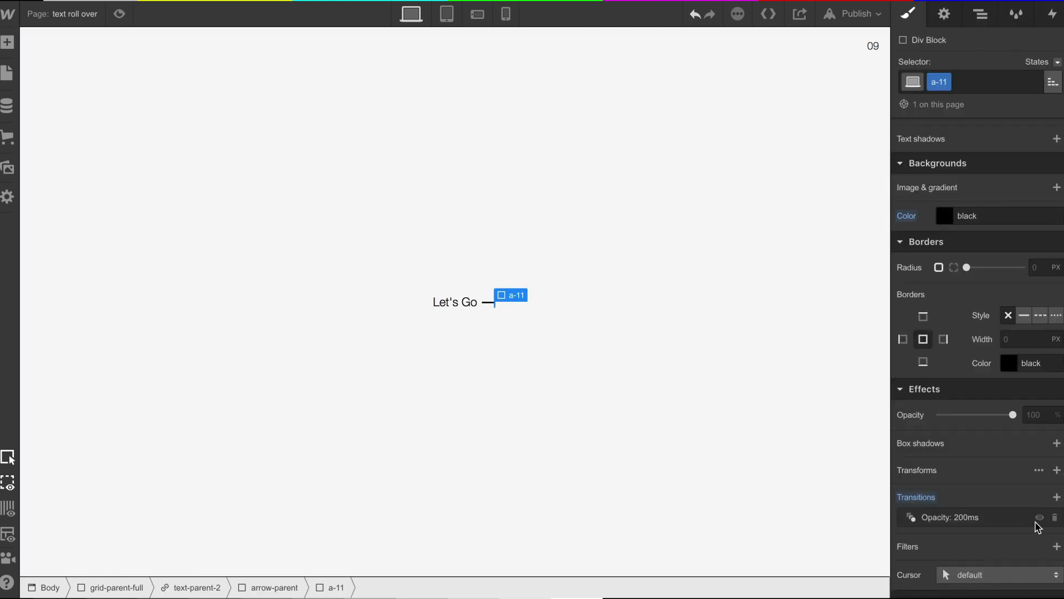
left_click(1056, 514)
Step: Add a Rotate transform to the a-11 div with a Z rotation of 30 degrees
left_click(1057, 470)
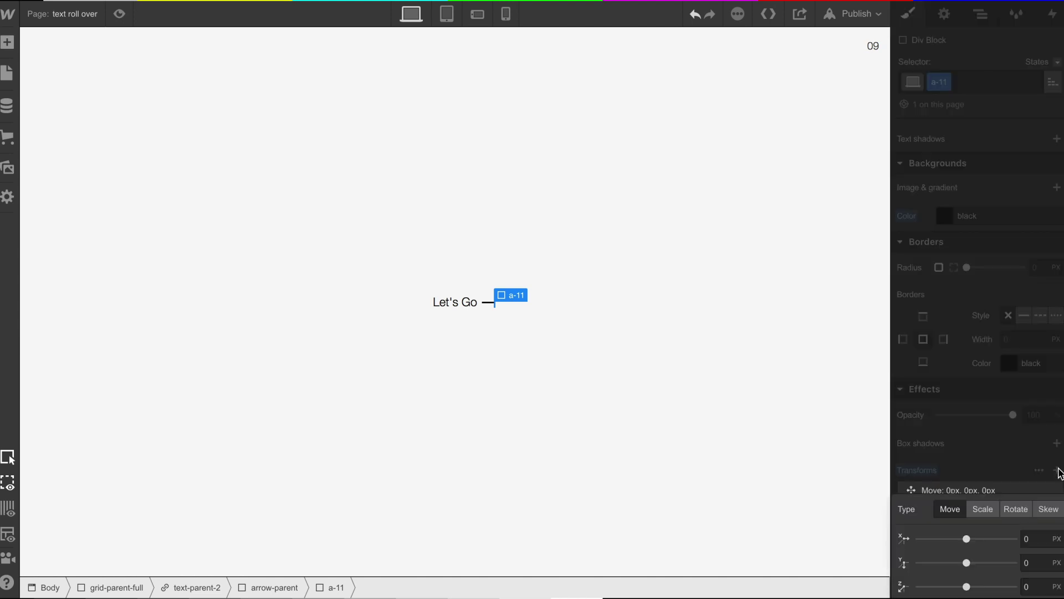
left_click(1011, 509)
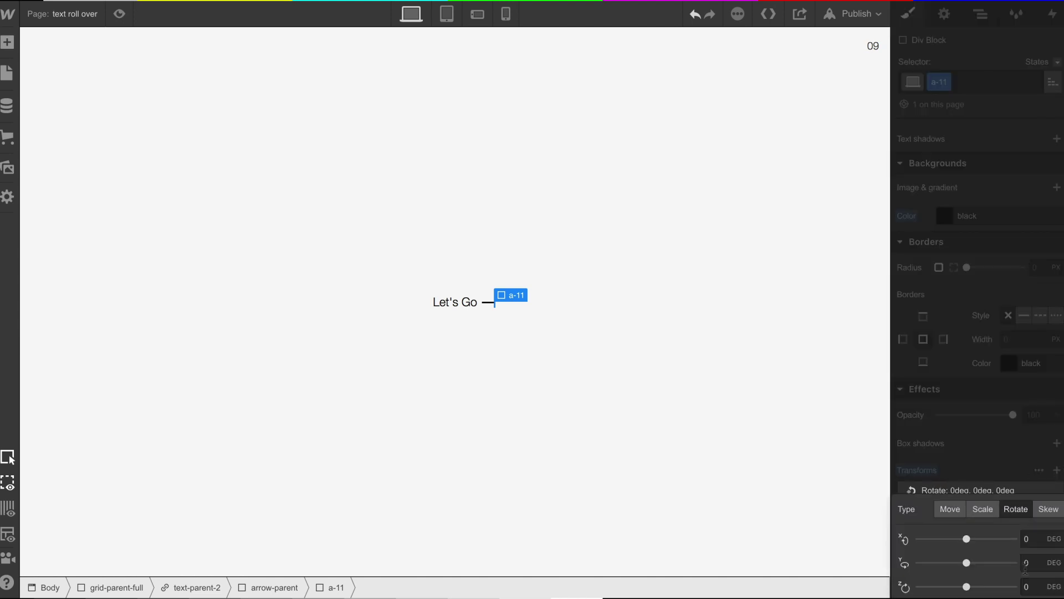
left_click(1028, 586)
type("20")
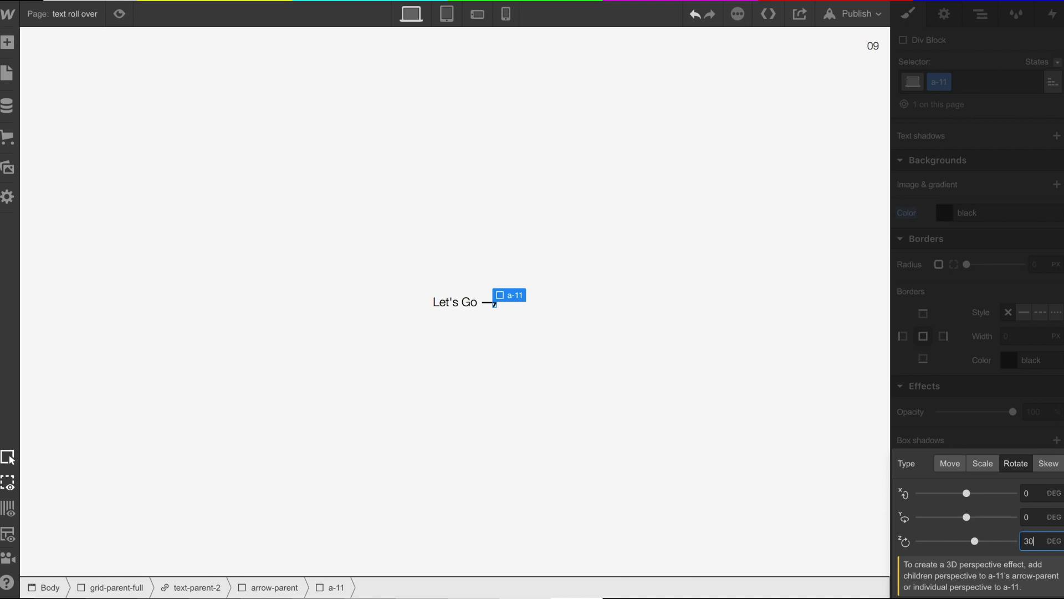
Step: Set the a-11 div's Z rotation to 45 degrees
key("shift+Up")
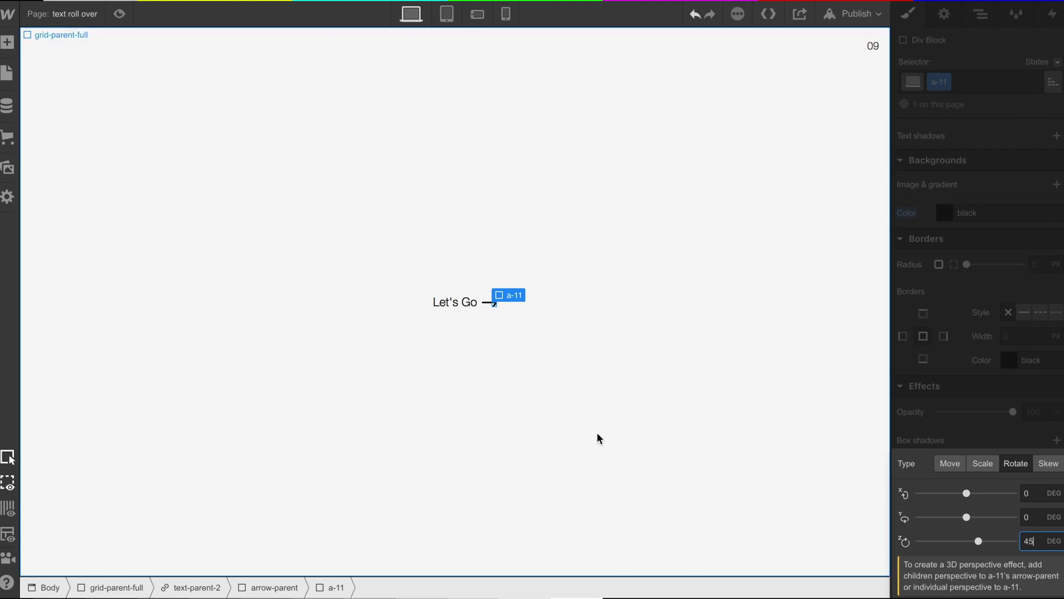
left_click(557, 406)
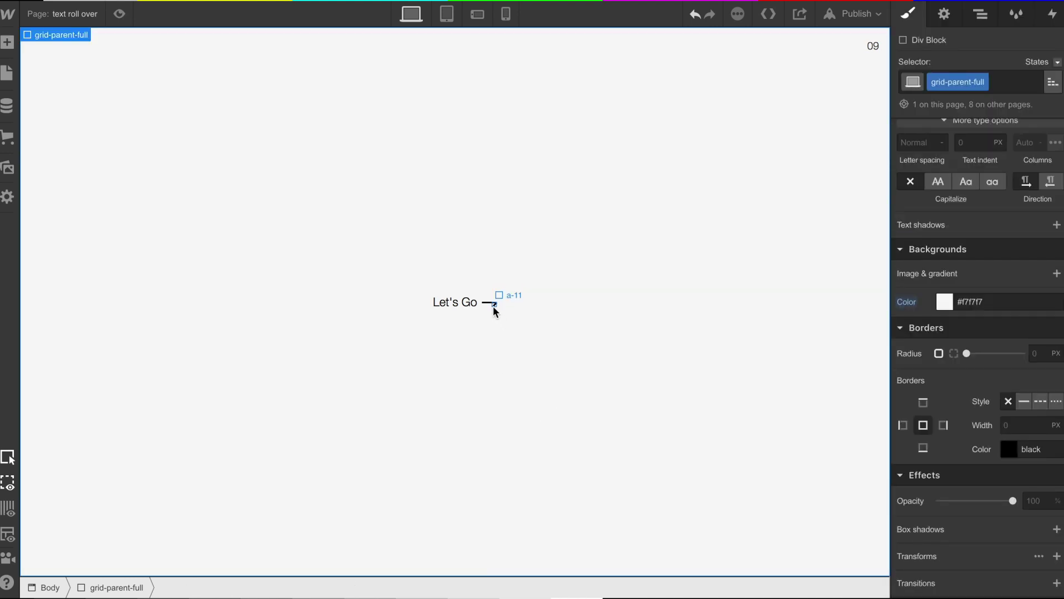
Step: Try left offsets of -1 and 0 on the a-11 div, and restore its top-right anchoring
left_click(494, 305)
scroll(1018, 277, "up", 5)
scroll(1019, 280, "up", 3)
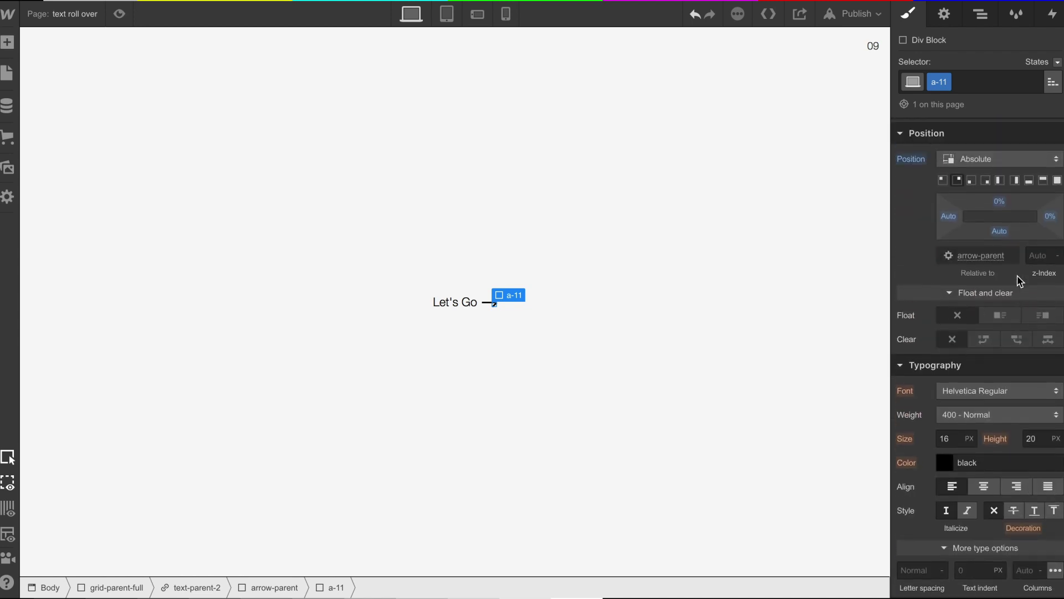
left_click(949, 279)
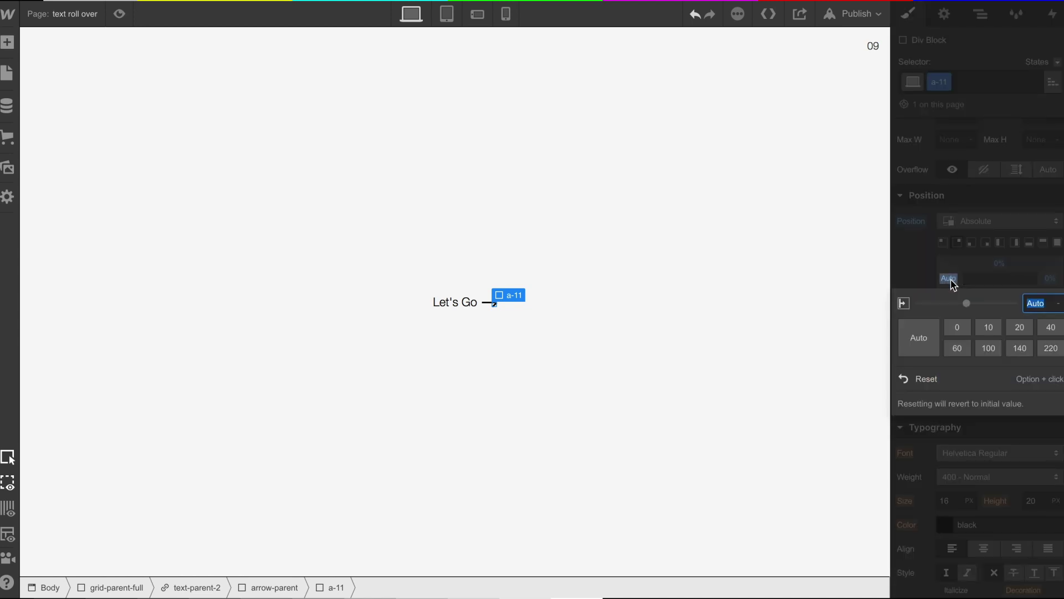
type("-1")
key("Return")
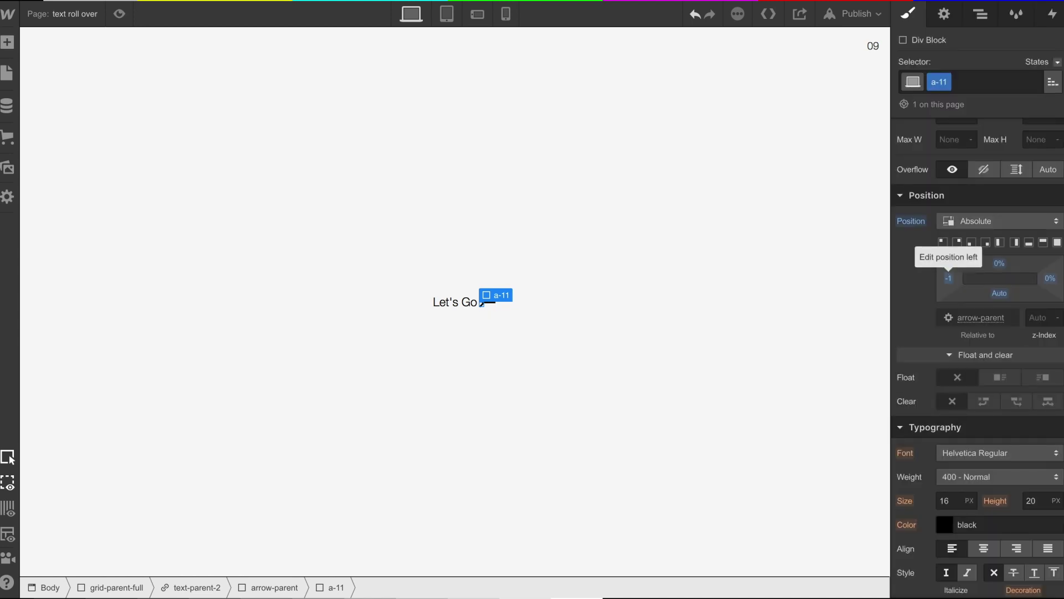
left_click(949, 279)
type("0")
key("Return")
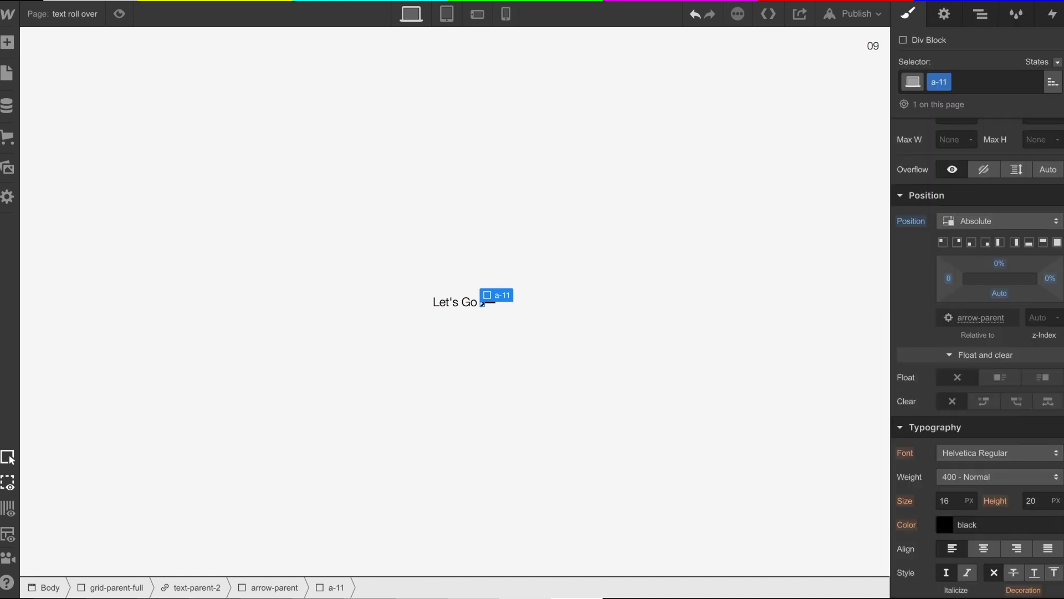
left_click(971, 242)
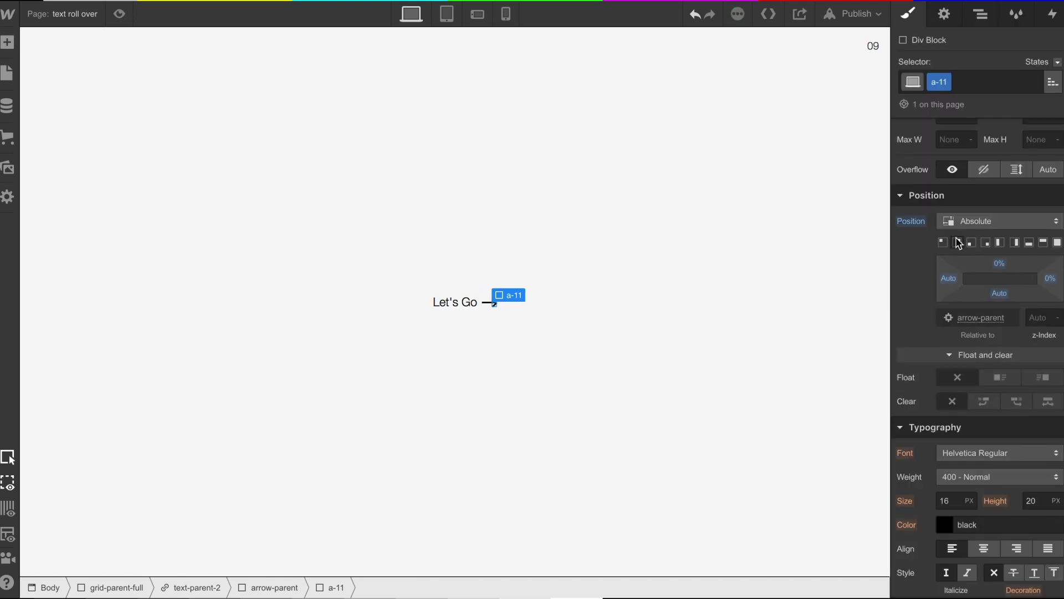
Step: Set the a-11 div's right offset to 2 px, trying 1 px first
left_click(1053, 281)
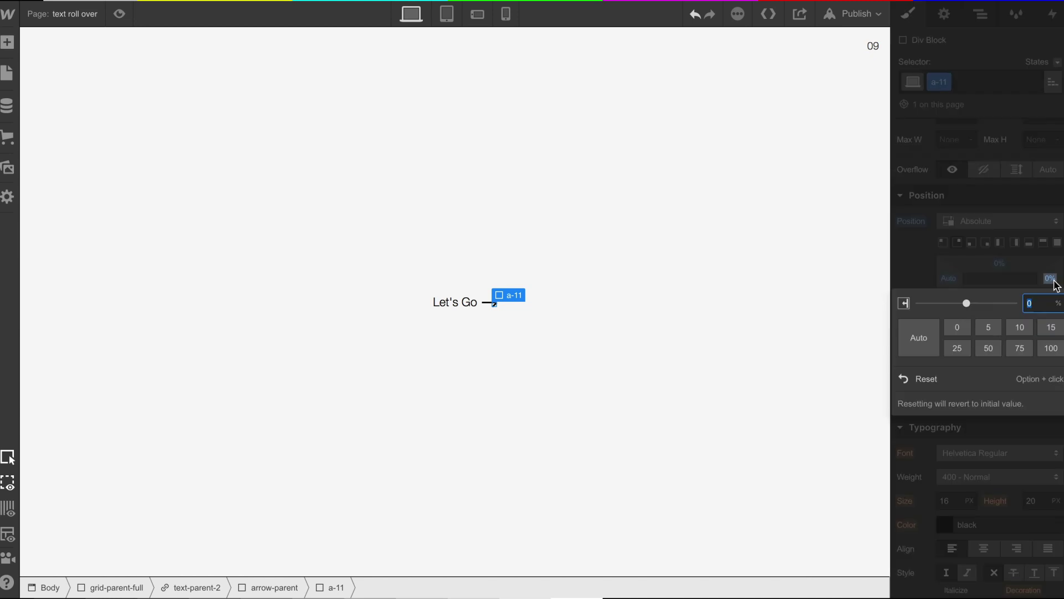
type("1")
key("Return")
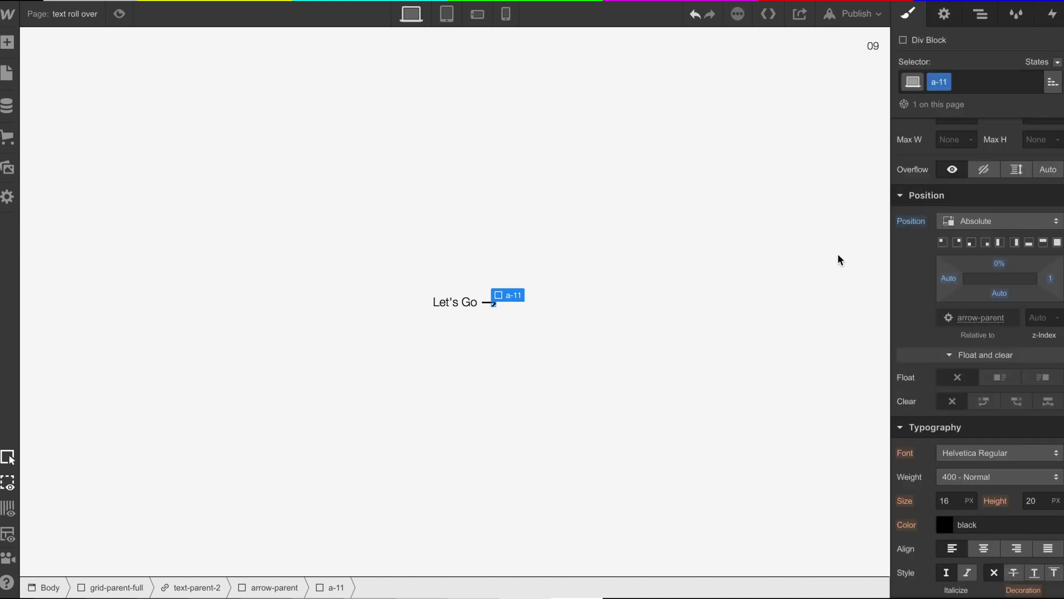
left_click(1050, 278)
type("2")
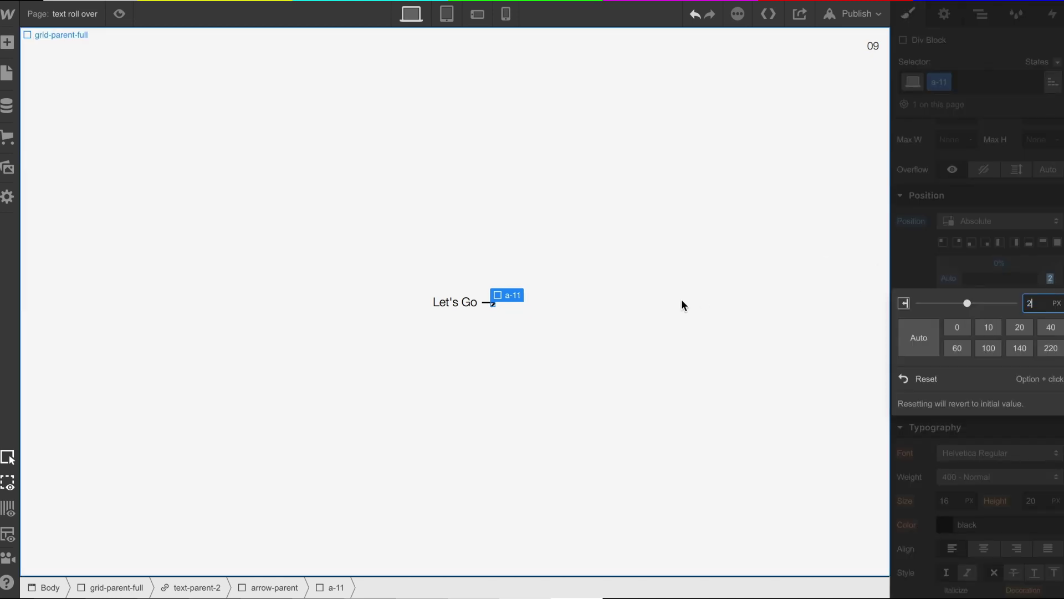
left_click(566, 348)
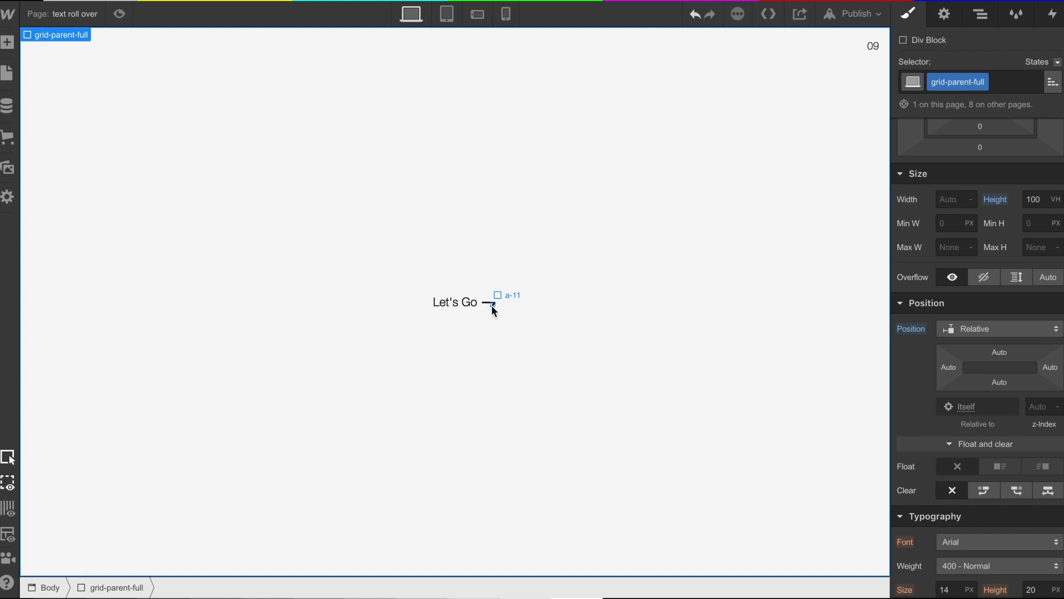
Step: Set the a-11 div's top offset to -1 px
left_click(491, 305)
left_click(997, 264)
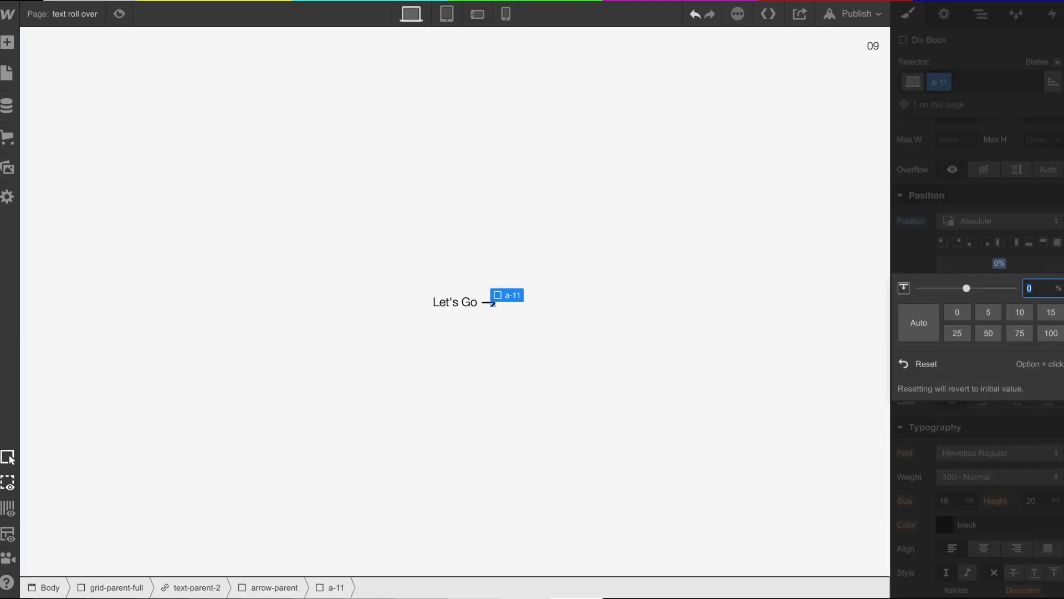
type("-1px")
left_click(447, 222)
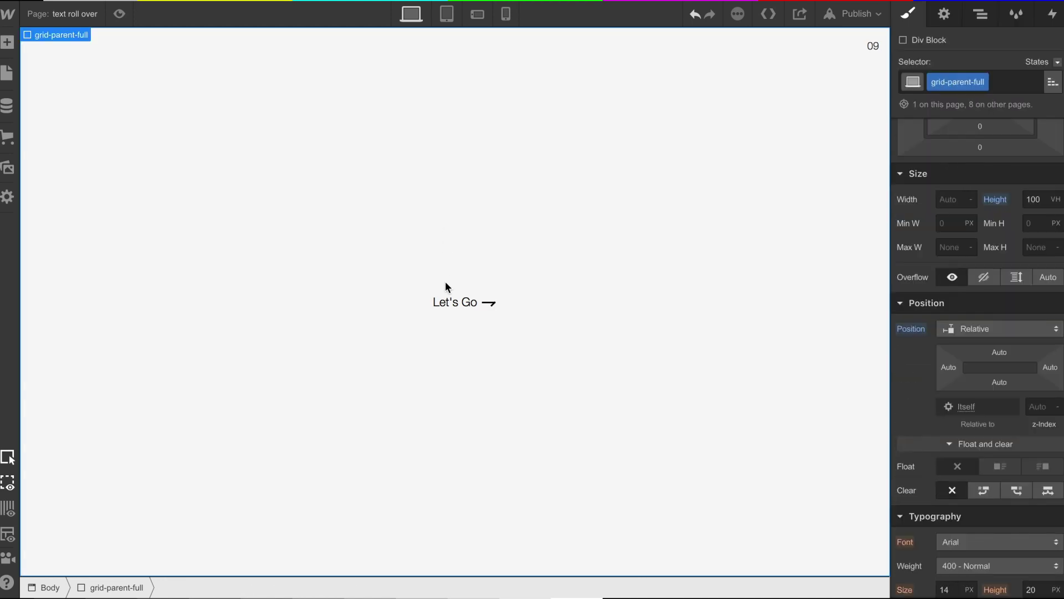
Step: Try a right offset of 3 px on the a-11 div, and return it to 2 px
left_click(492, 304)
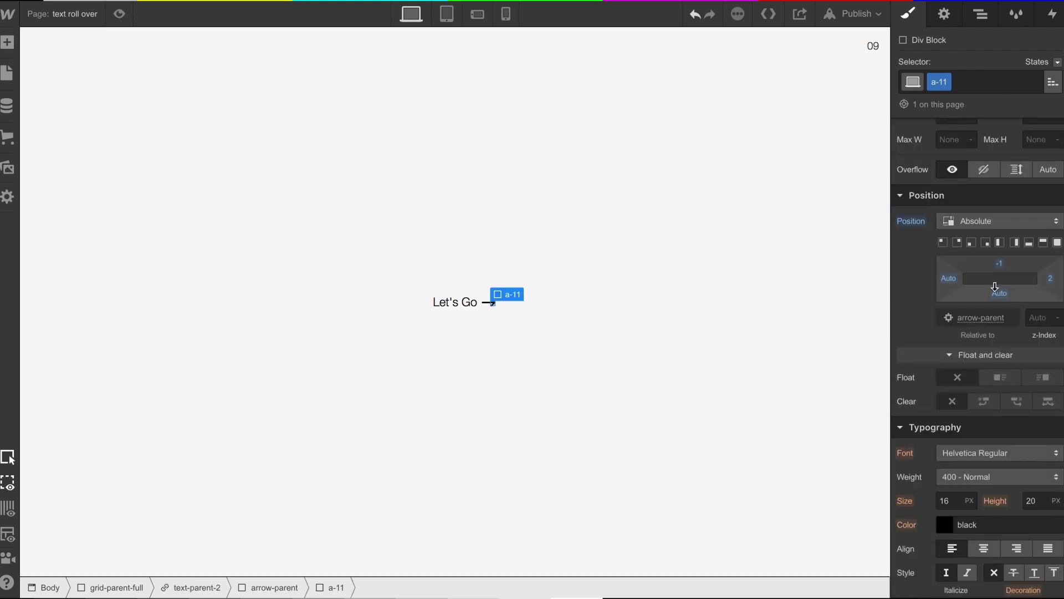
left_click(1050, 278)
left_click(541, 385)
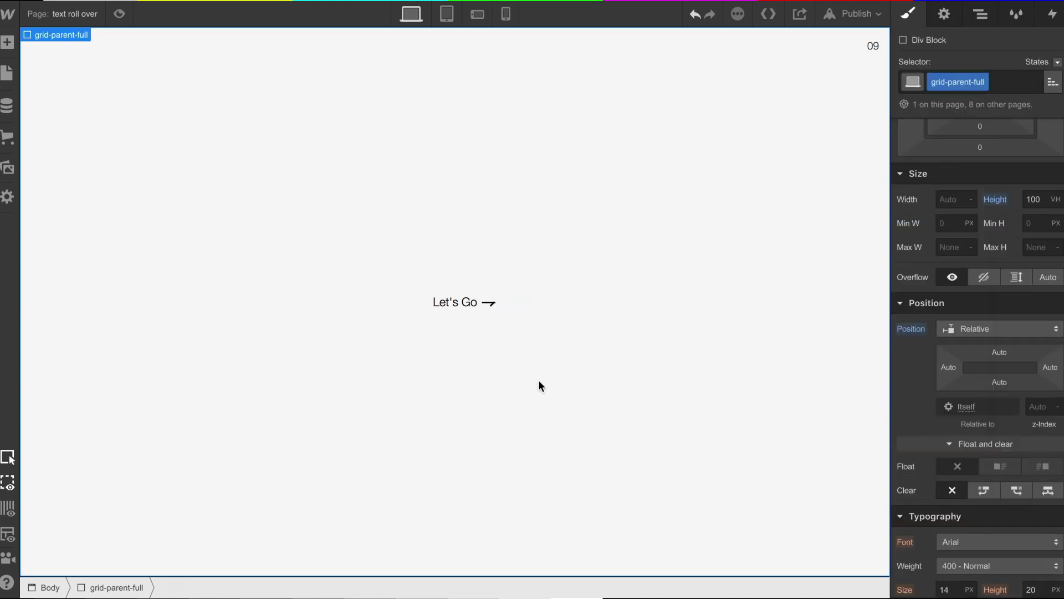
left_click(490, 304)
left_click(1051, 279)
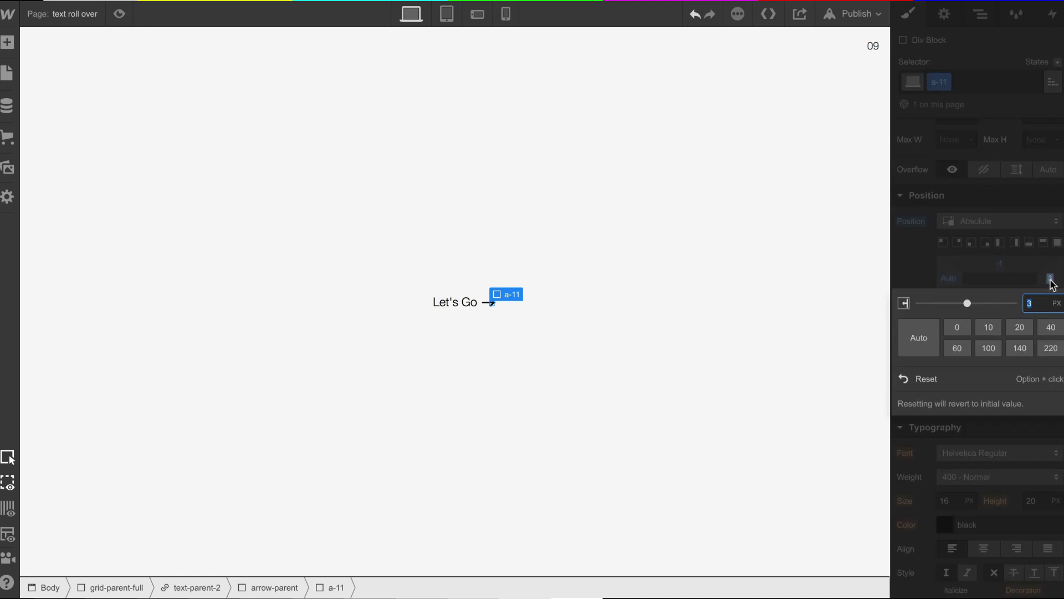
left_click(586, 361)
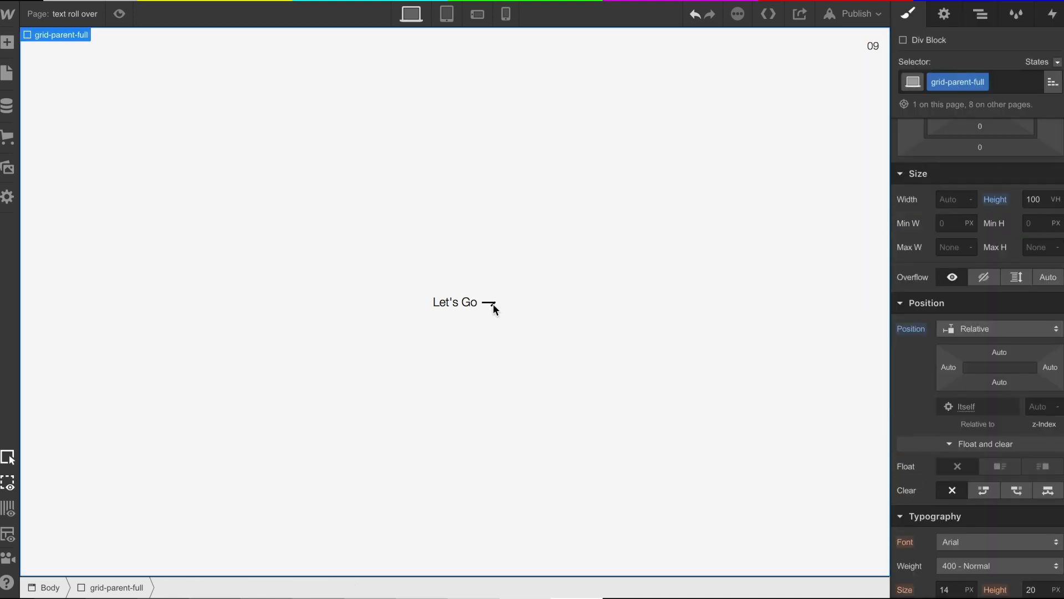
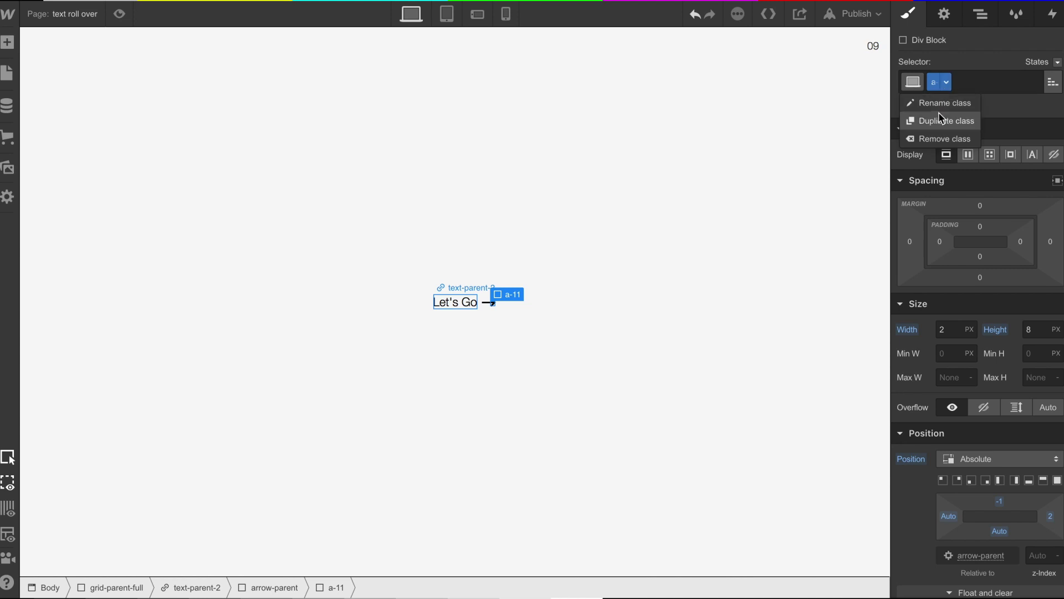
Step: Duplicate the a-11 class on the copied arrowhead div and name the new class a-22
left_click(939, 114)
key("BackSpace")
key("BackSpace")
key("BackSpace")
key("BackSpace")
key("BackSpace")
key("BackSpace")
key("BackSpace")
key("BackSpace")
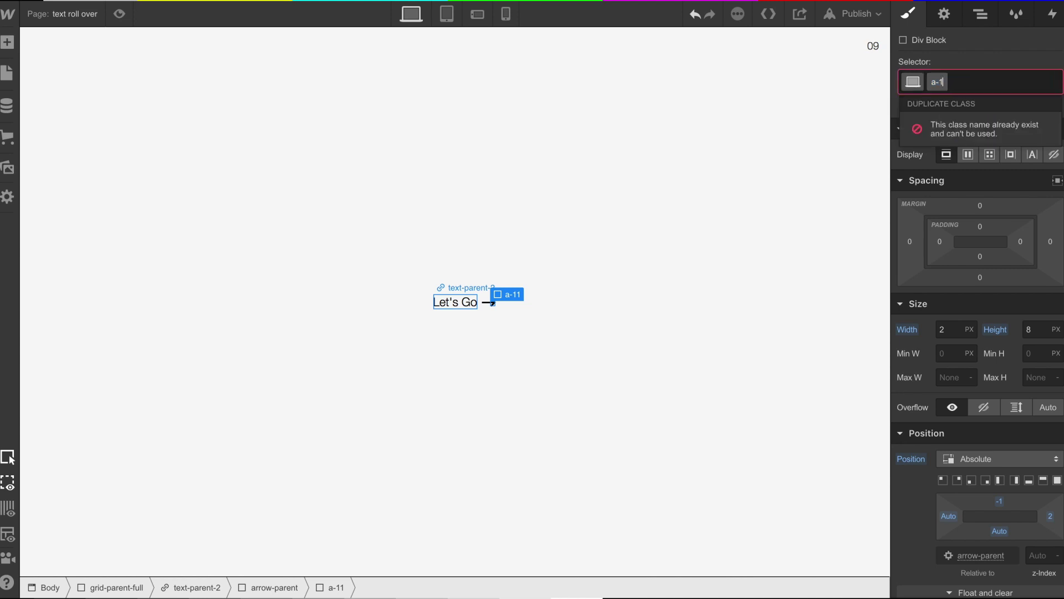
type("22")
key("Return")
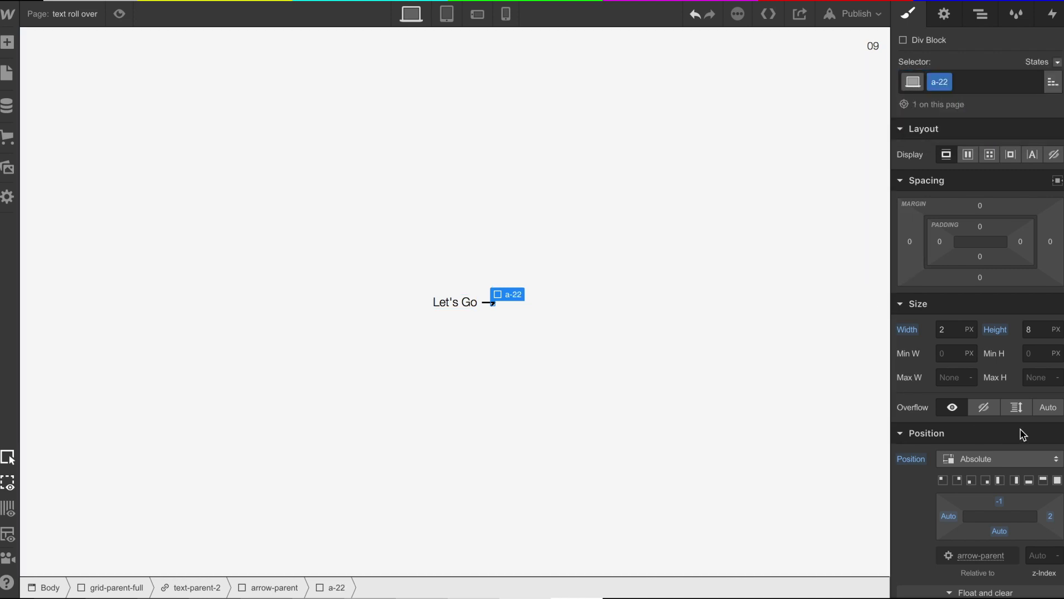
Step: Anchor the a-22 div to the top-right corner of arrow-parent and set its top offset to -10%
scroll(1022, 435, "down", 1)
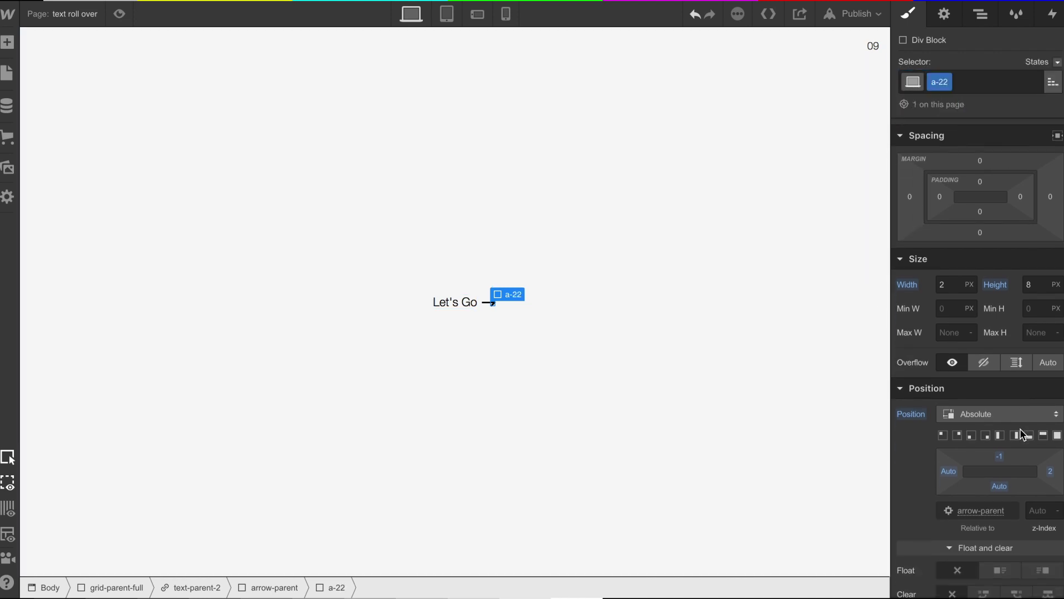
left_click(958, 434)
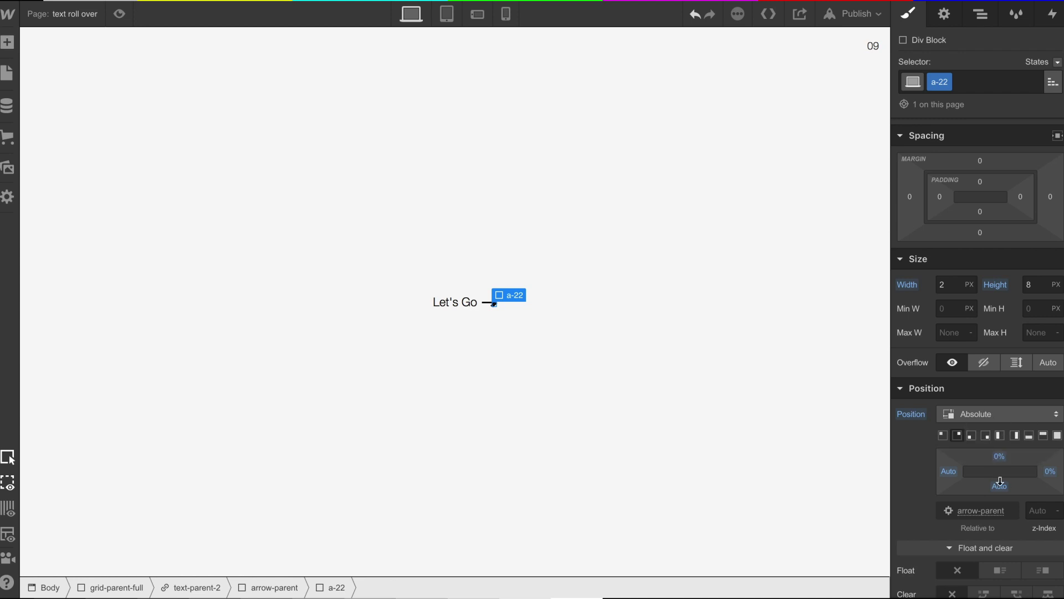
left_click(998, 457)
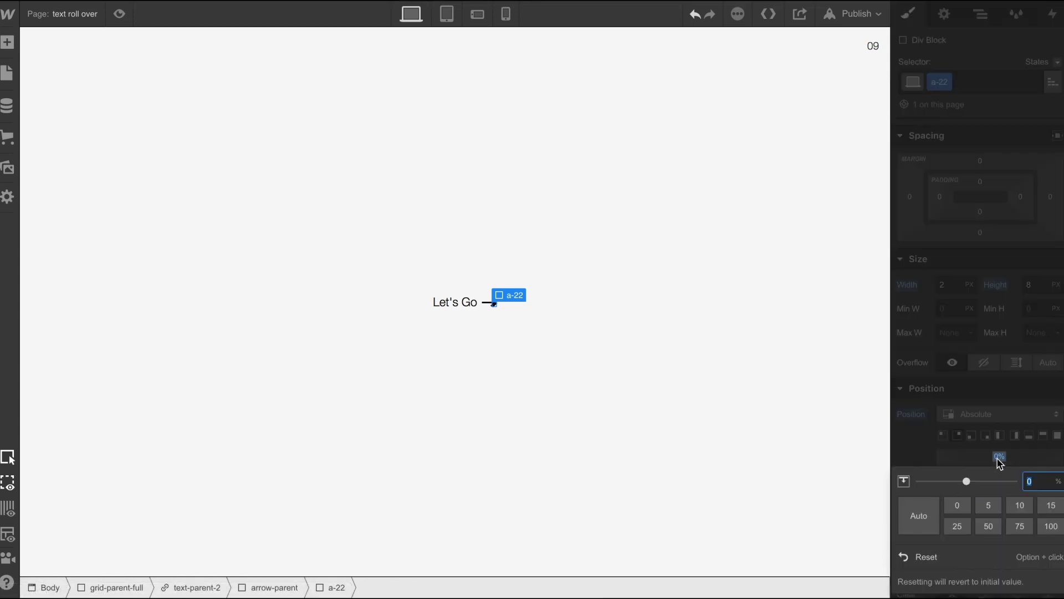
type("-10")
left_click(646, 356)
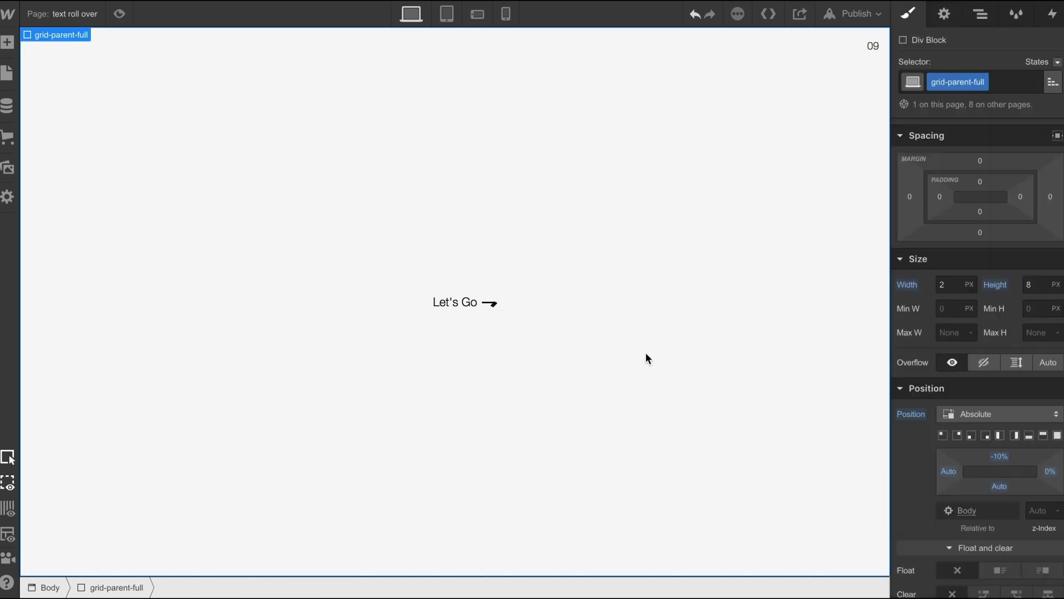
Step: Change the a-22 div's Z rotation so that it slants the opposite way to the a-11 div
left_click(500, 309)
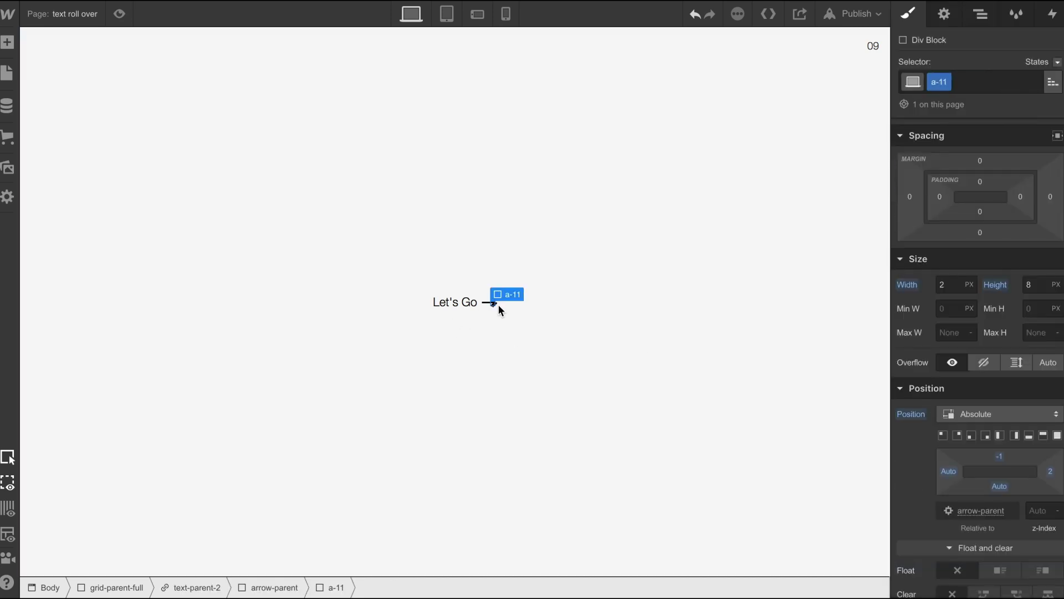
left_click(980, 17)
left_click(949, 207)
left_click(908, 13)
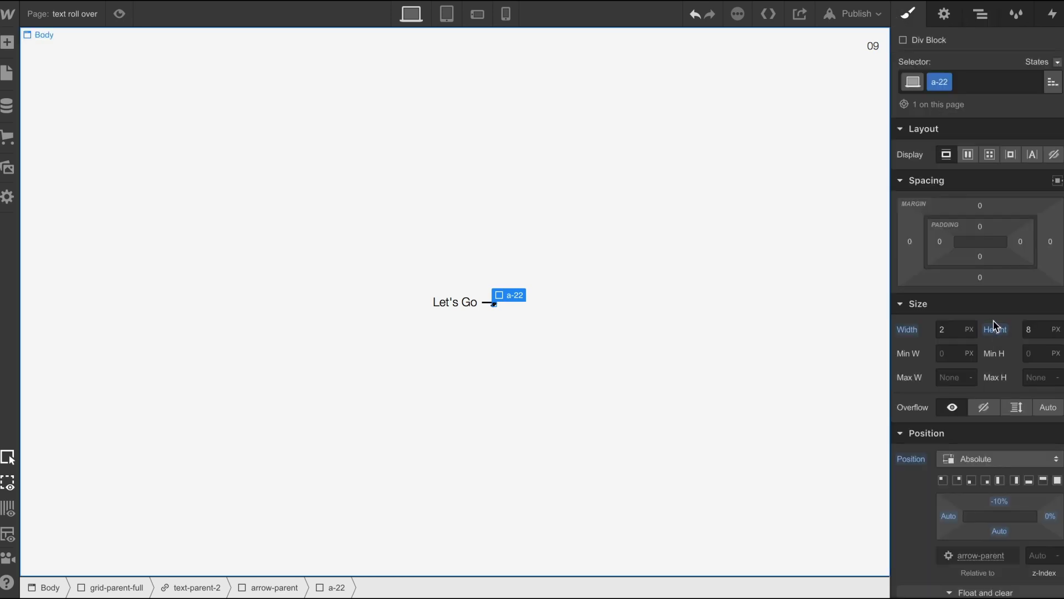
scroll(995, 333, "down", 15)
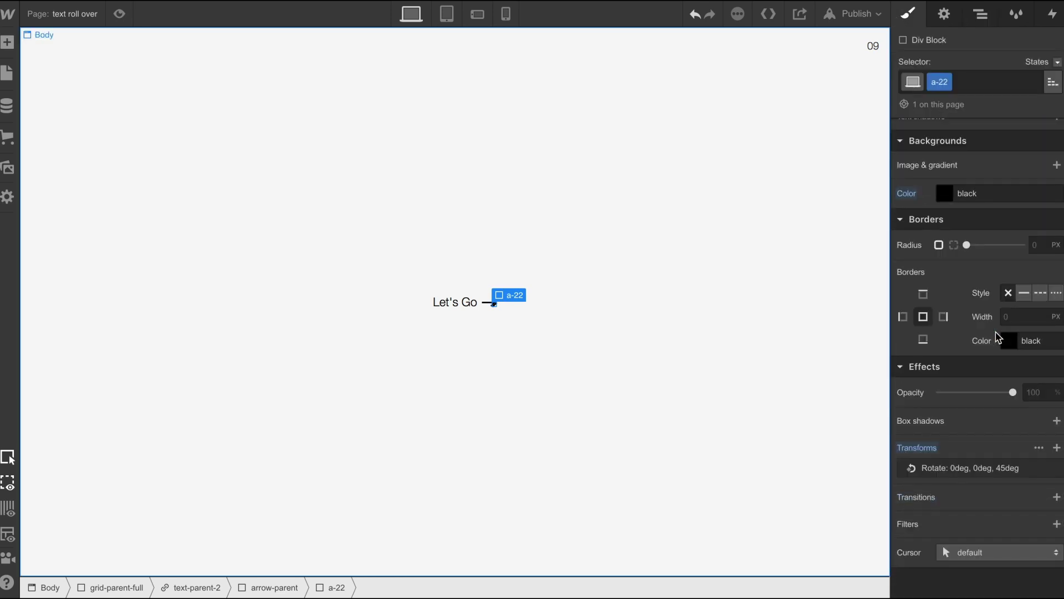
left_click(990, 470)
left_click(1023, 542)
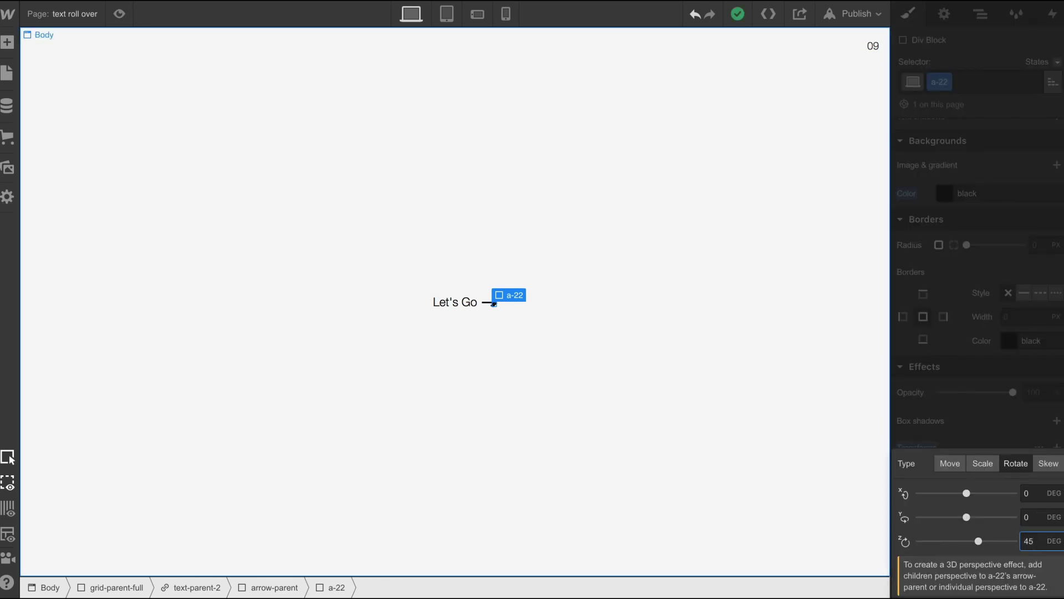
left_click(580, 454)
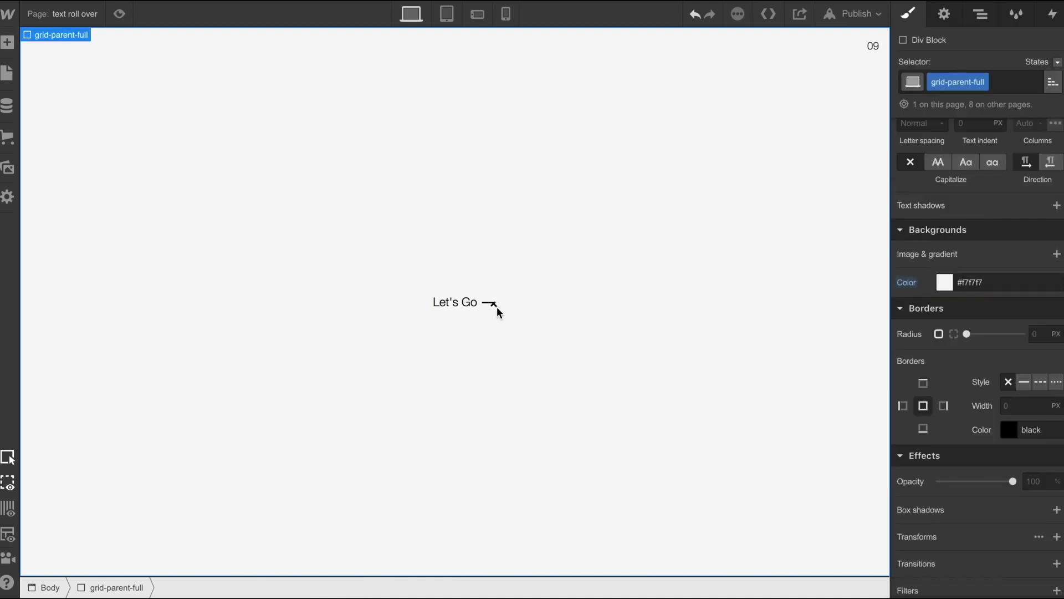
key("super+z")
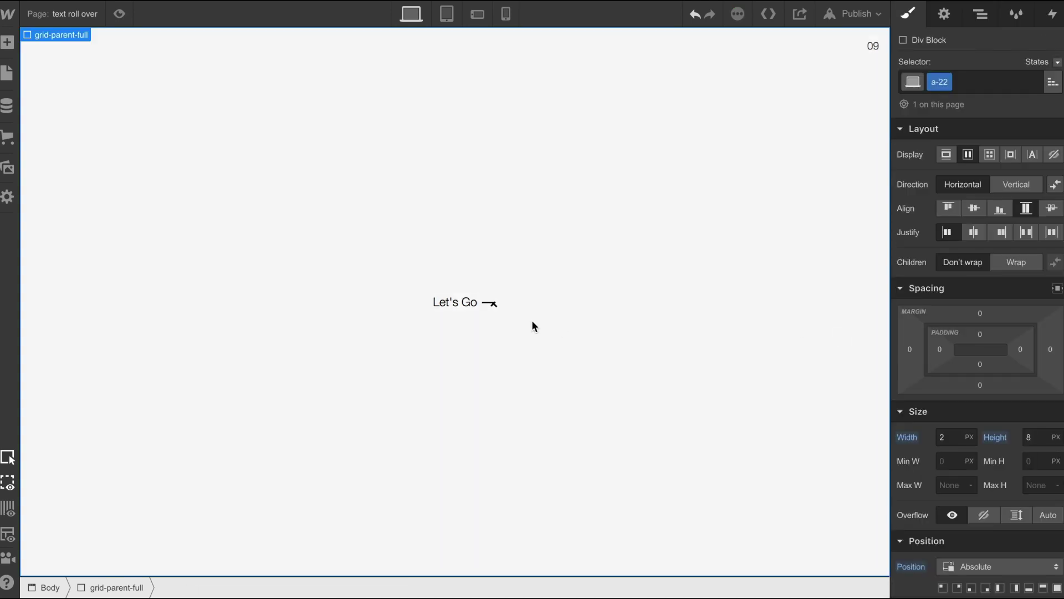
Step: Try different percentage top offsets on the a-22 div, raising the value to 10% and lowering it again
left_click(494, 305)
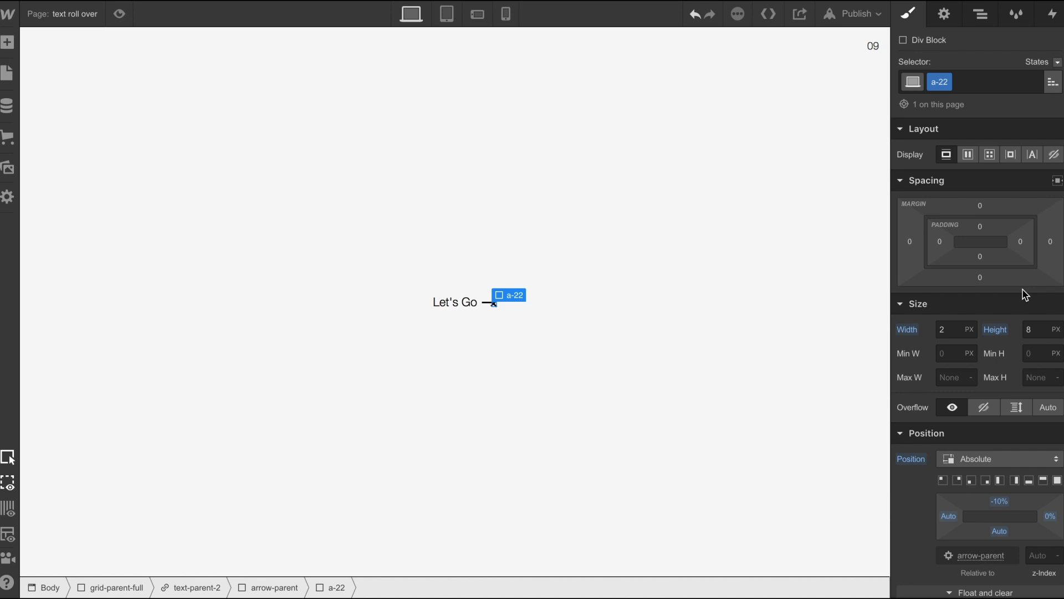
scroll(1025, 294, "down", 1)
left_click(1000, 471)
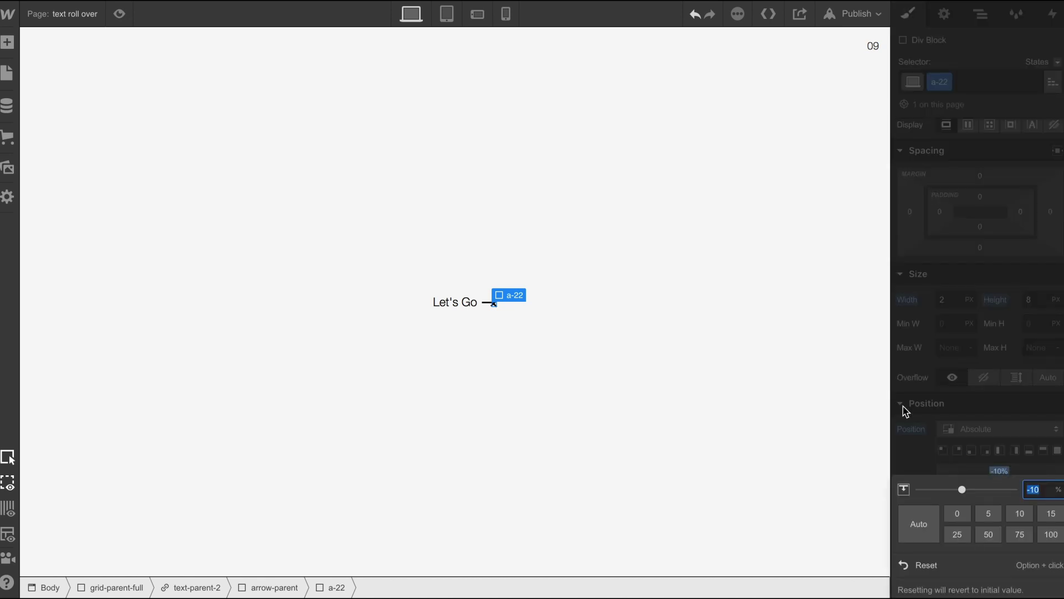
type("-13")
key("Up")
key("Up")
key("Up")
key("Up")
key("Up")
key("Up")
key("Up")
key("Up")
key("Up")
key("Up")
key("Up")
key("Up")
key("Up")
key("Up")
key("Up")
key("Up")
key("Up")
key("Up")
key("Up")
key("Up")
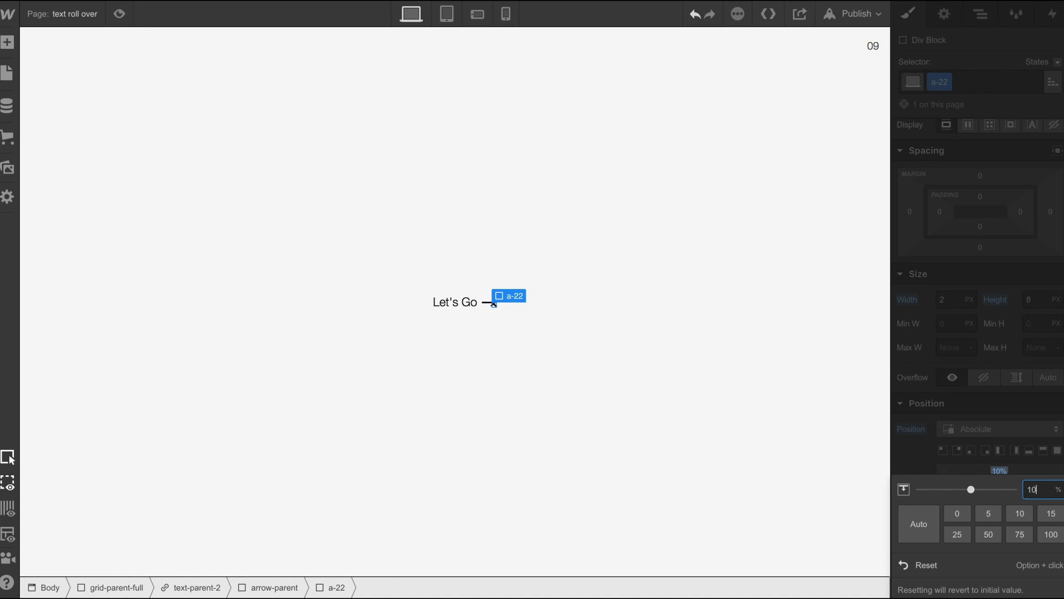
key("Down")
key("Down")
key("Down")
key("Down")
key("Down")
key("Down")
key("Down")
key("Down")
key("Down")
key("Down")
key("Down")
key("Down")
key("Down")
key("Down")
key("Down")
key("Down")
key("Down")
key("Down")
key("Down")
key("Down")
Step: Switch the a-22 div's top offset to pixels, starting at -20 px and raising it to -9 px
type("-20px")
key("Return")
left_click(1000, 471)
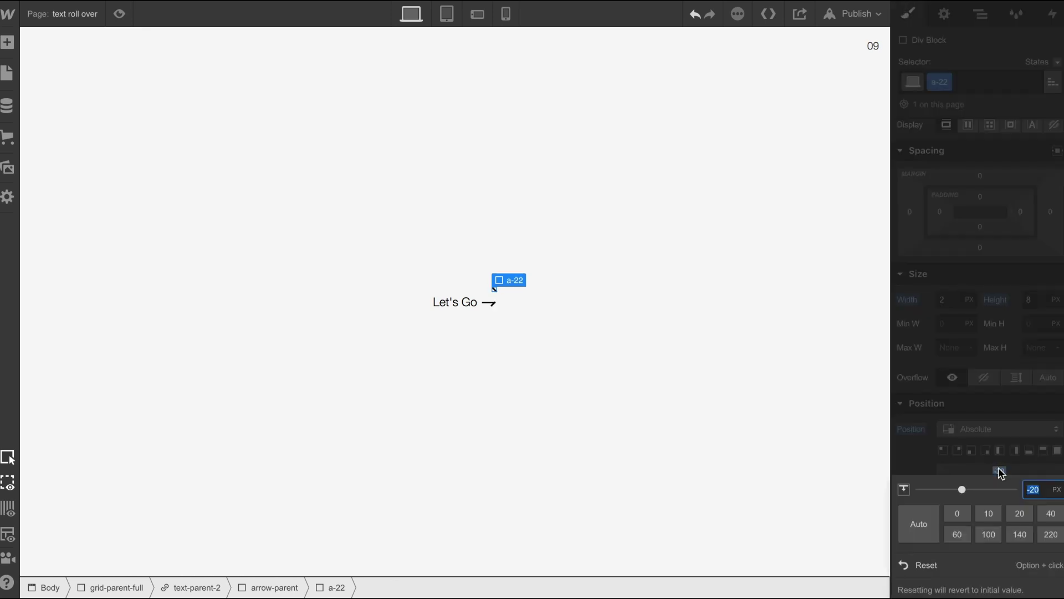
key("Up")
key("Up")
key("Up")
key("Up")
key("Up")
key("Up")
key("Up")
key("Up")
key("Up")
key("Up")
key("Up")
key("Up")
key("Up")
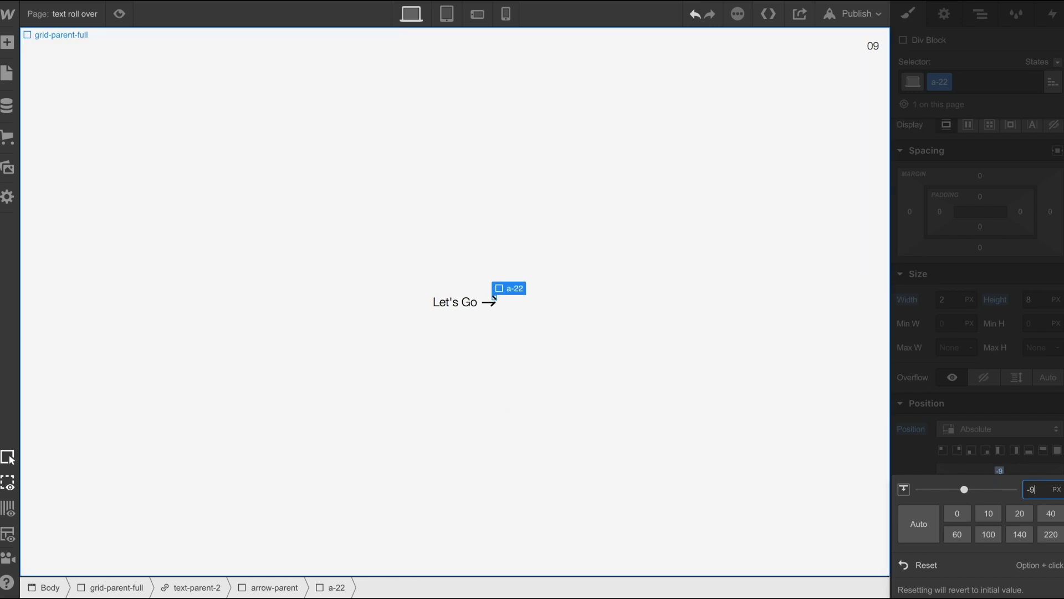
Step: Raise the a-22 div's top offset slightly from -9 px and set its right offset to 2 px
key("Up")
left_click(984, 473)
left_click(1050, 485)
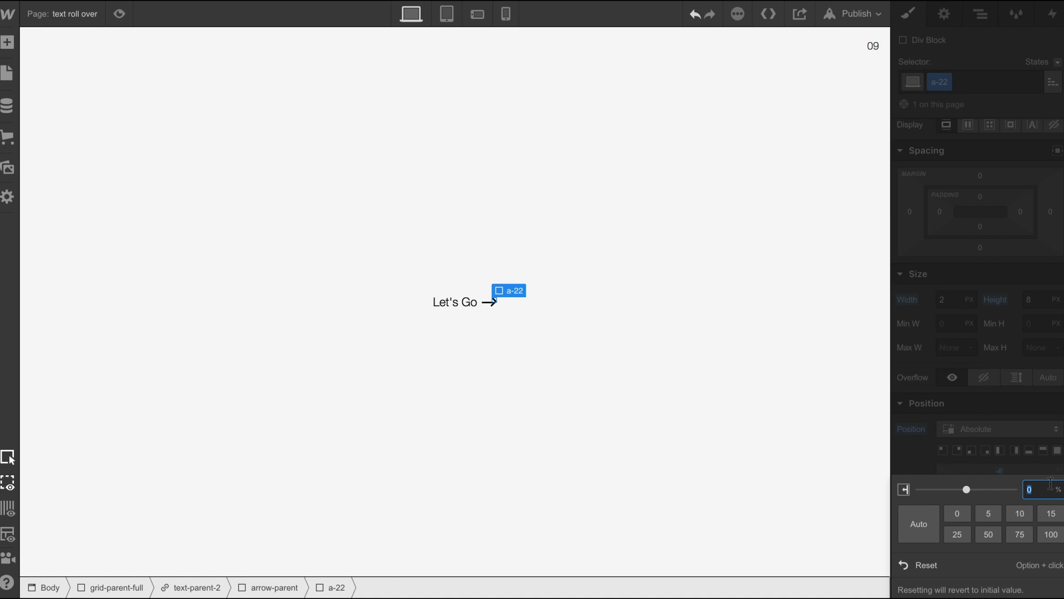
key("Return")
left_click(681, 493)
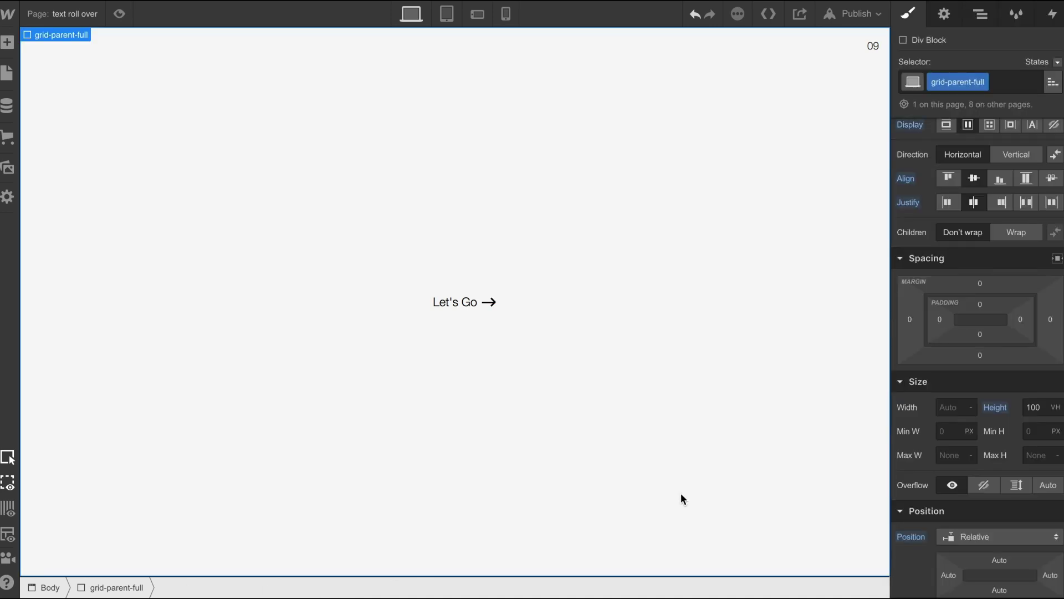
left_click(489, 302)
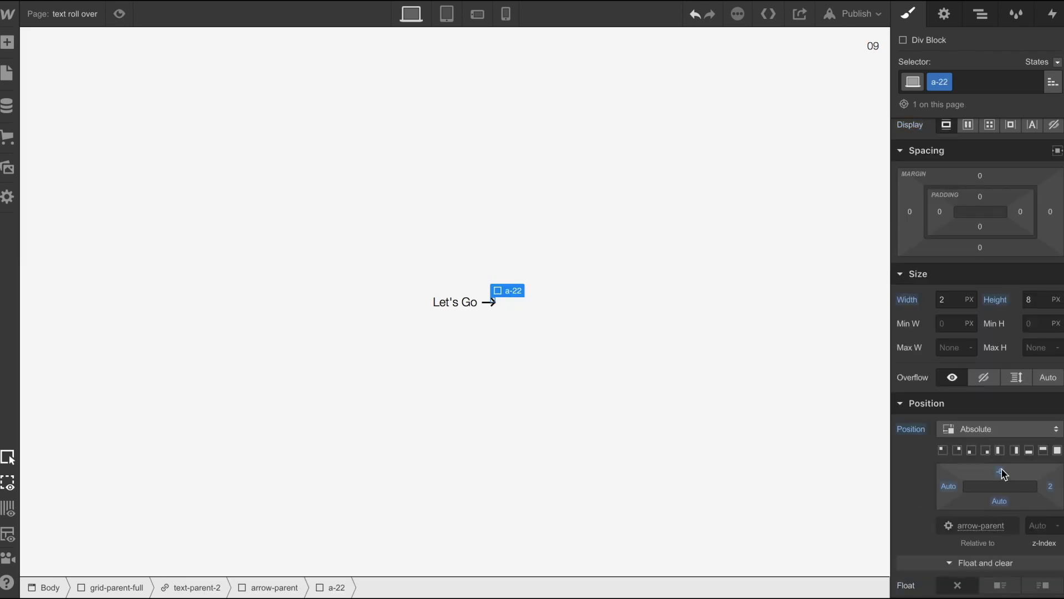
left_click(948, 486)
Step: Preview the page to check the arrow beside the "Let's Go" text, and return to editing
left_click(501, 365)
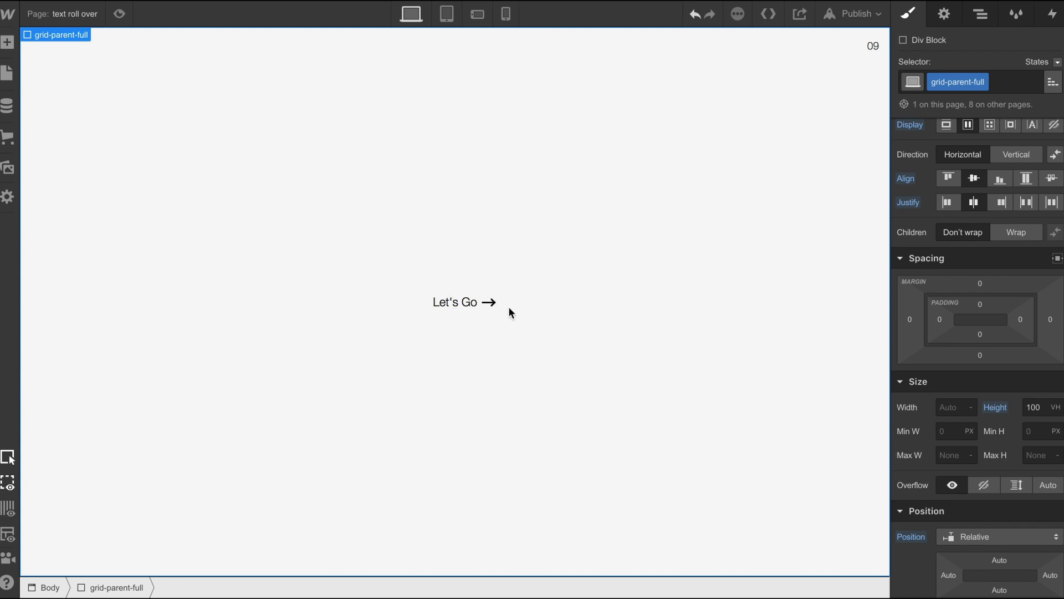
left_click(119, 14)
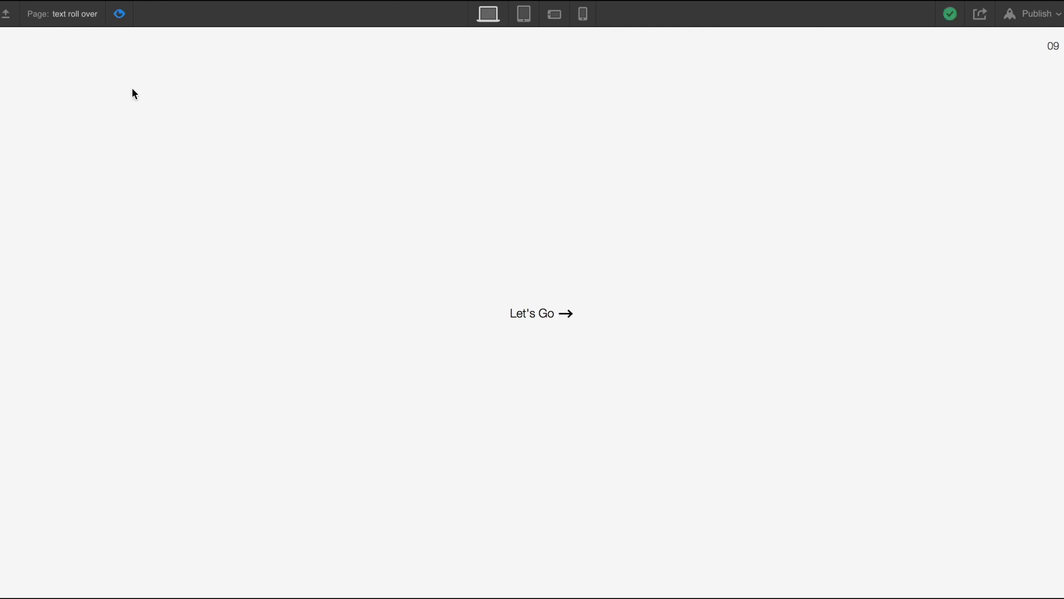
left_click(118, 18)
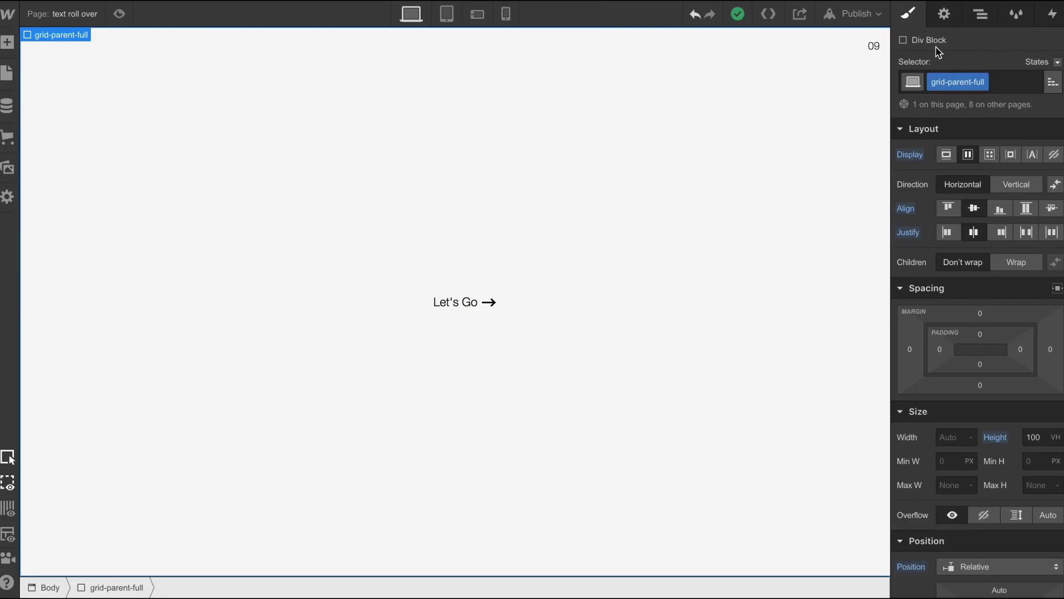
Step: Add a Mouse hover trigger to the text-parent-2 link with Start an Animation as its on-hover action
left_click(979, 16)
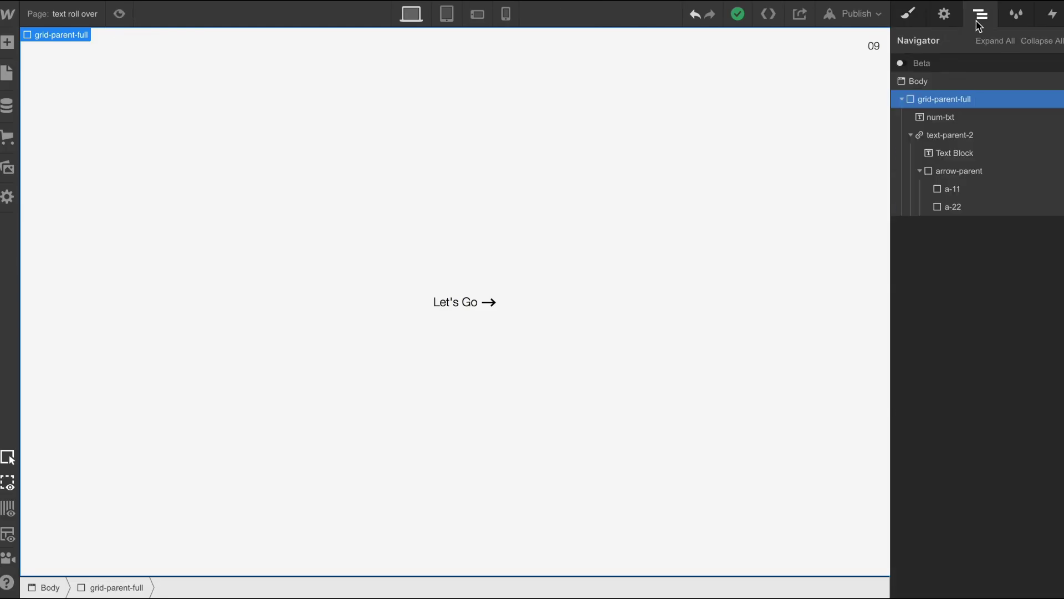
left_click(920, 171)
left_click(941, 140)
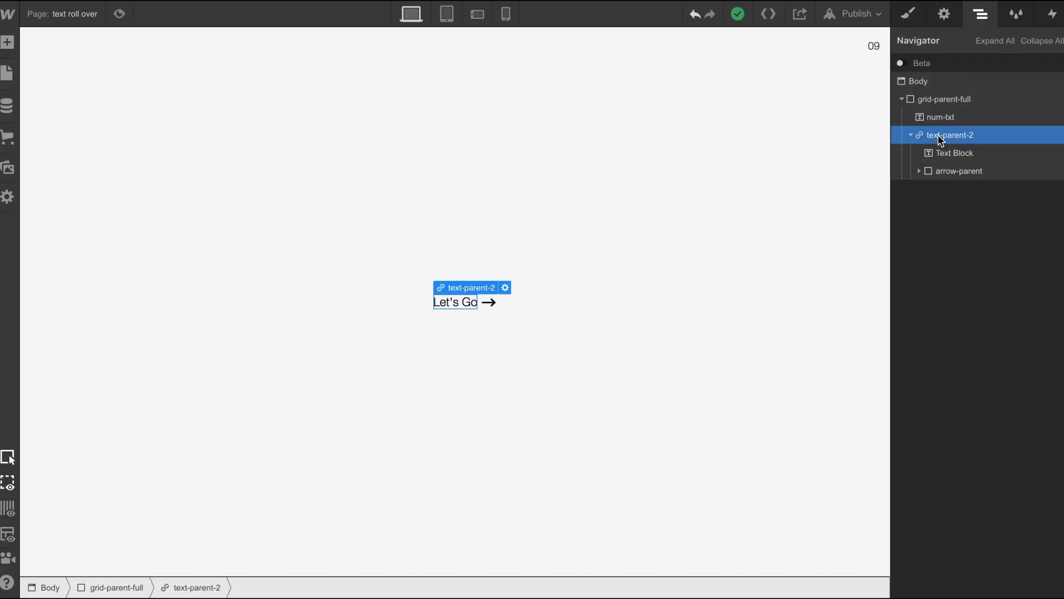
left_click(1060, 17)
left_click(1059, 68)
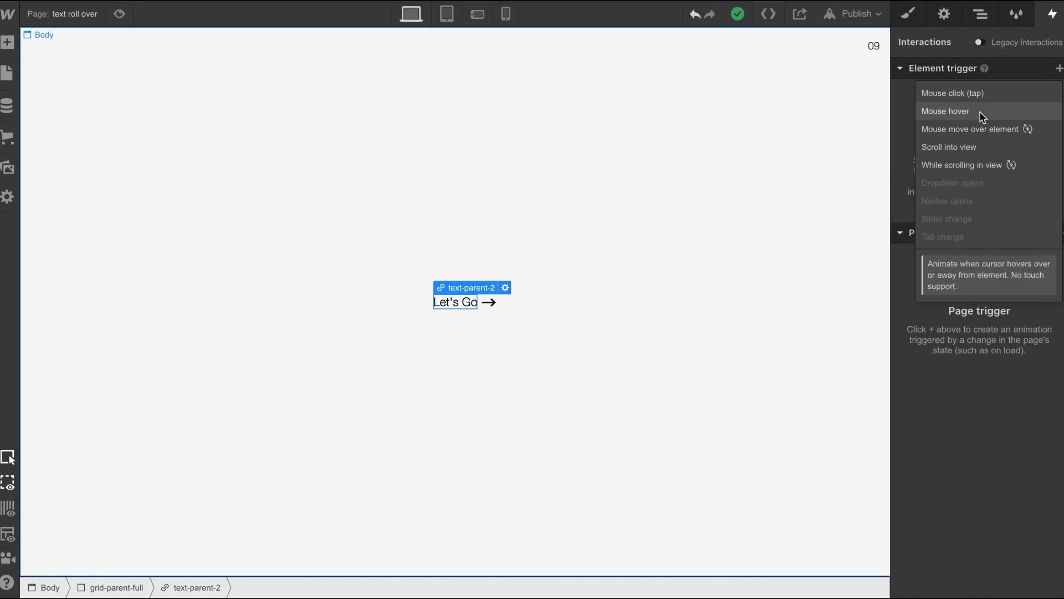
left_click(980, 112)
left_click(931, 150)
left_click(955, 183)
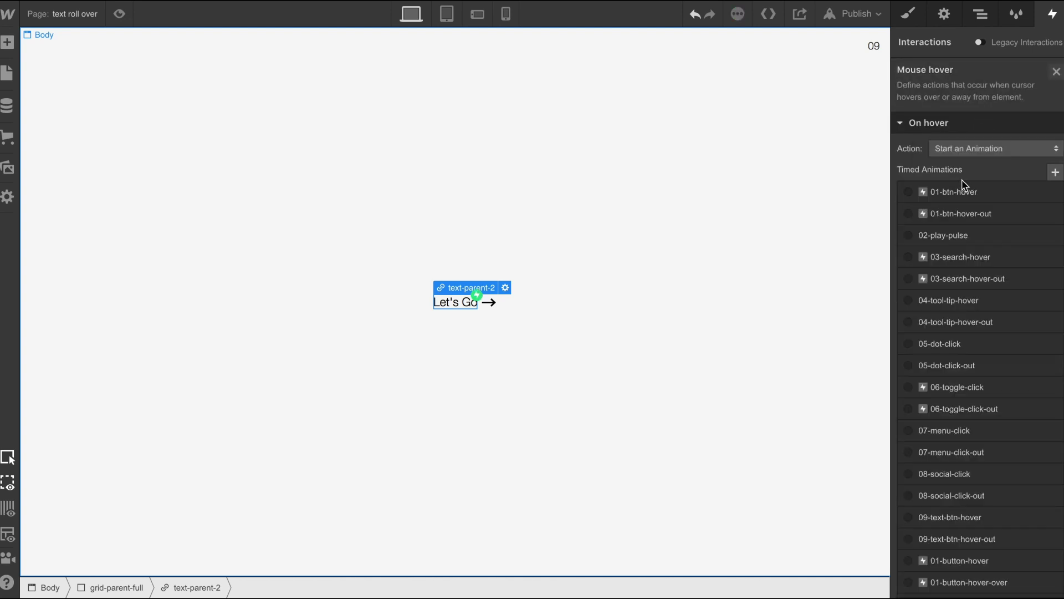
Step: Create a new timed animation for the hover and name it 09-text-roll-over
left_click(1055, 173)
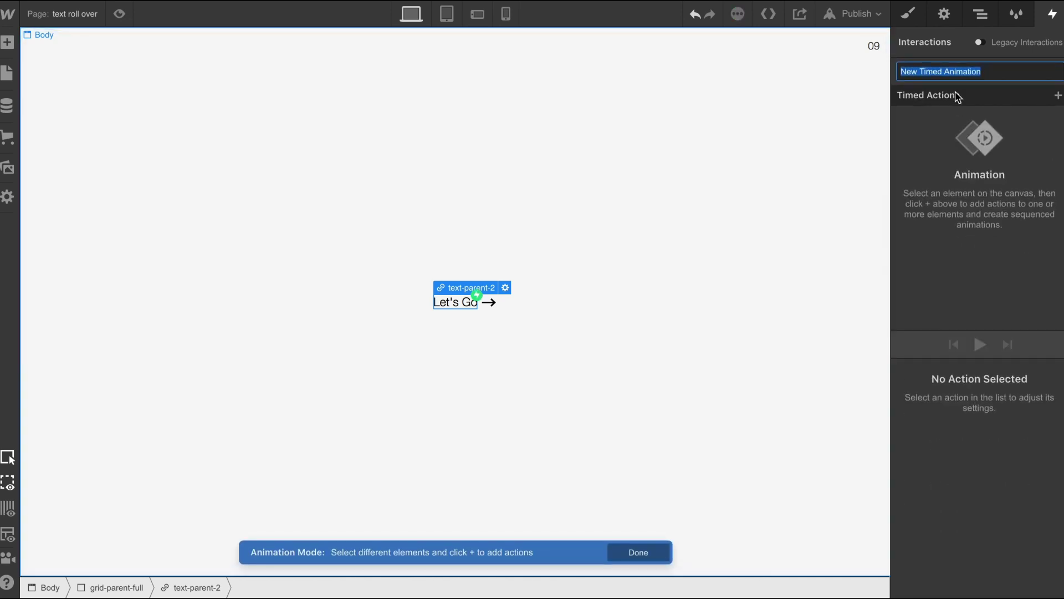
type("09-text-ro")
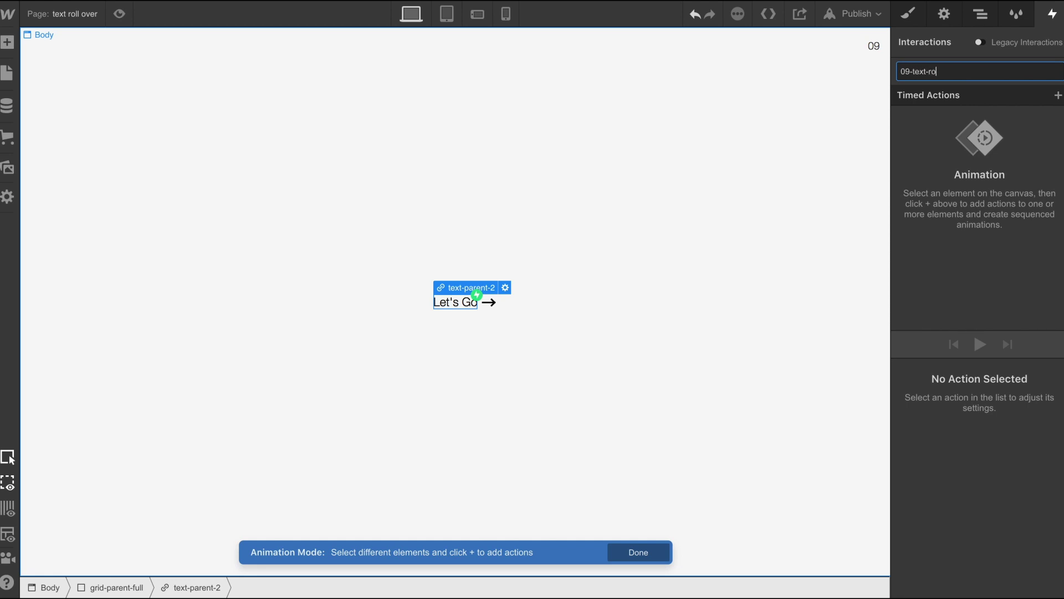
type("ll-over")
key("Return")
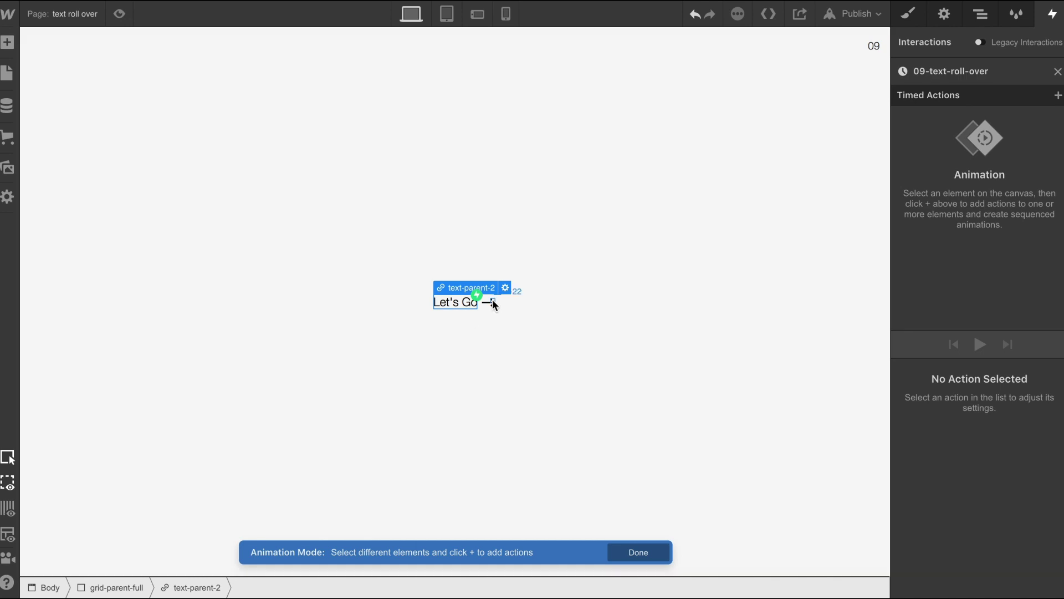
Step: Add a Size action for the arrow-parent div to the animation and set it as the initial state
left_click(492, 304)
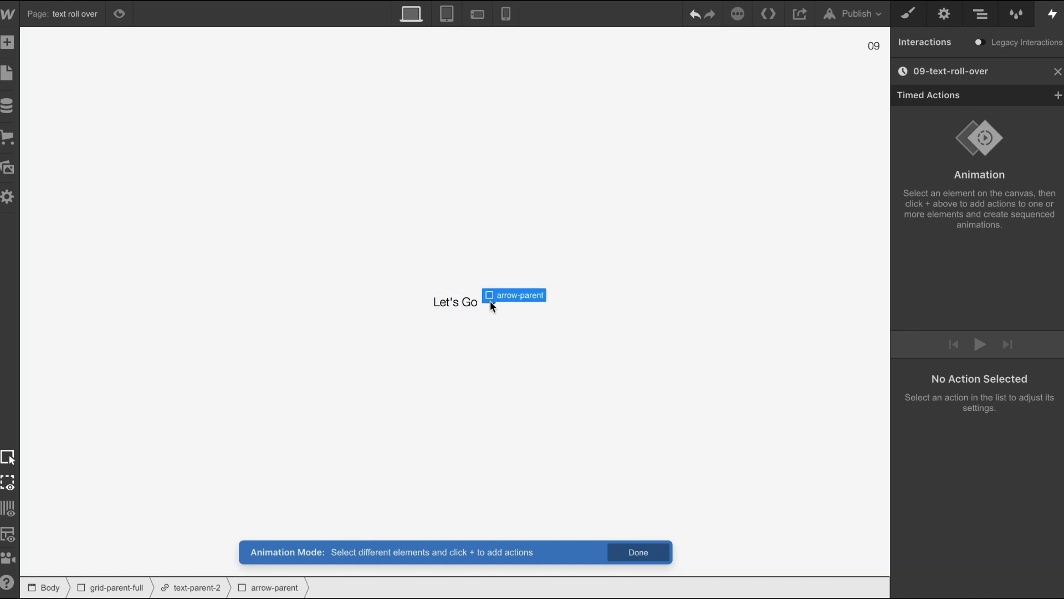
left_click(1058, 97)
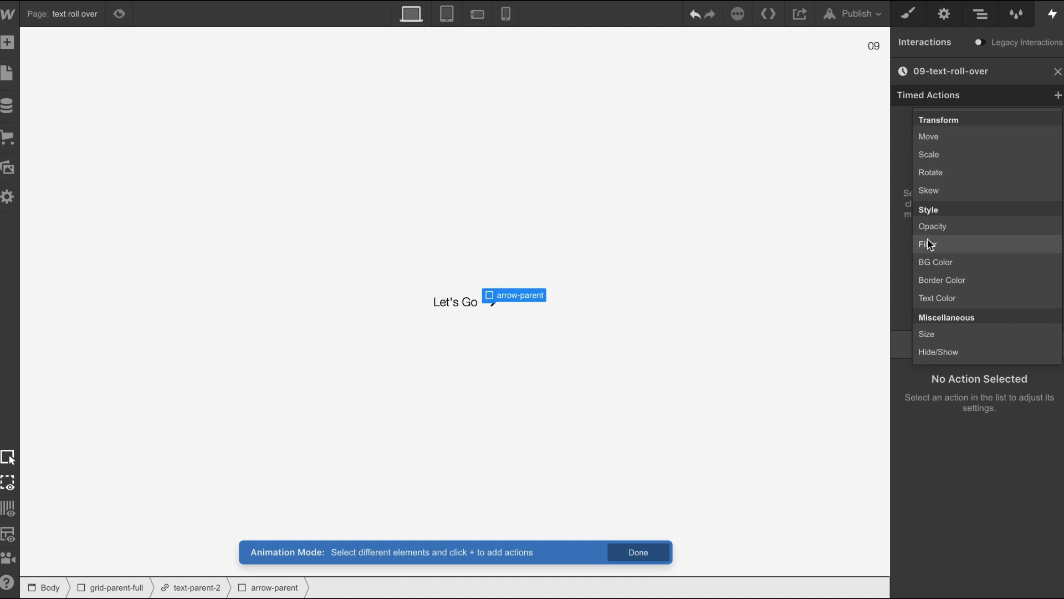
left_click(930, 332)
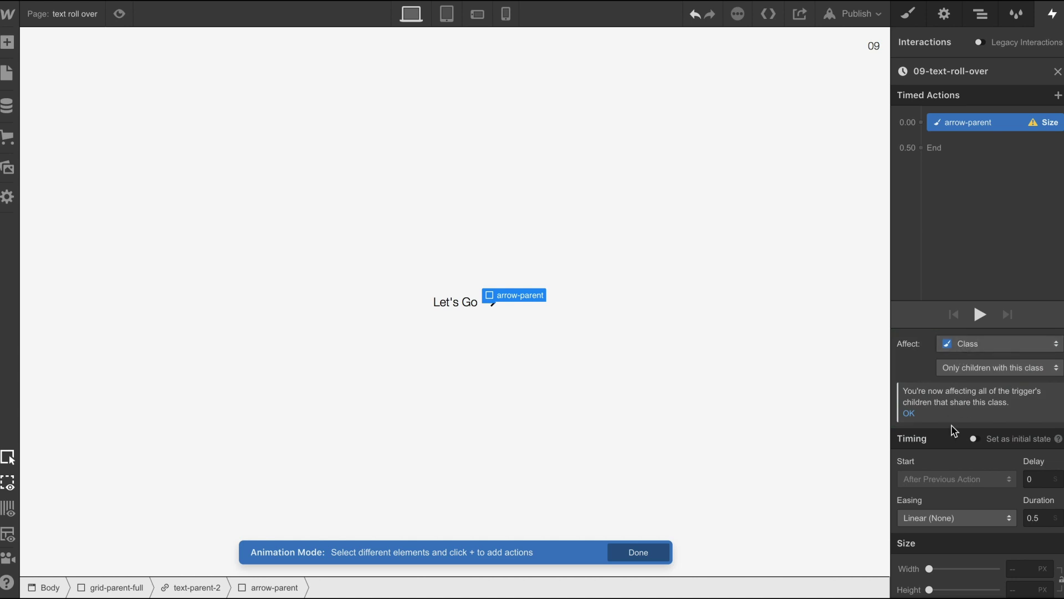
left_click(975, 440)
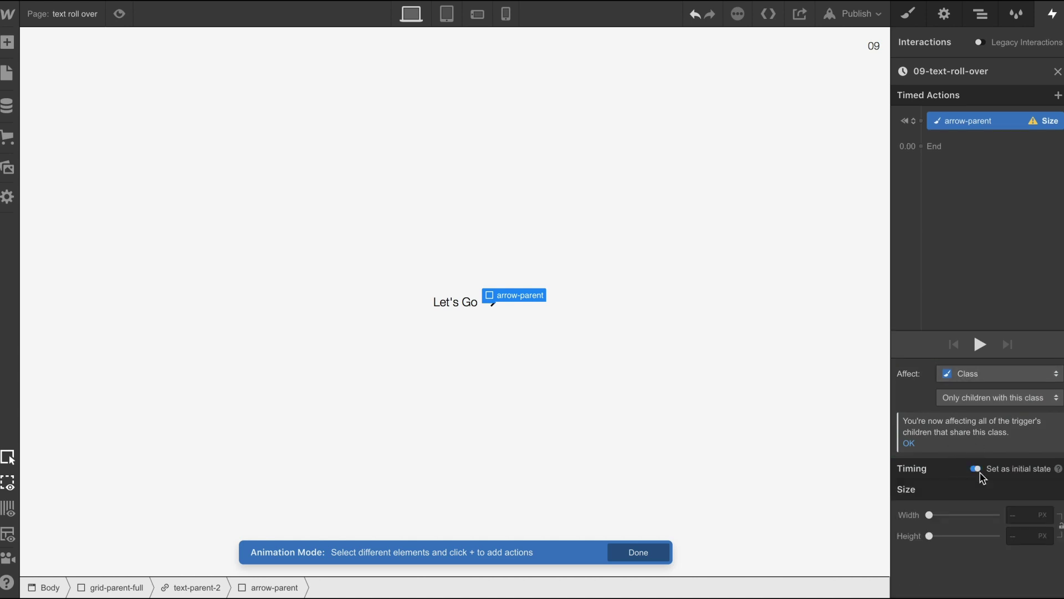
Step: Look up the arrow-parent div's current width and height in its style settings
left_click(1024, 514)
left_click(911, 17)
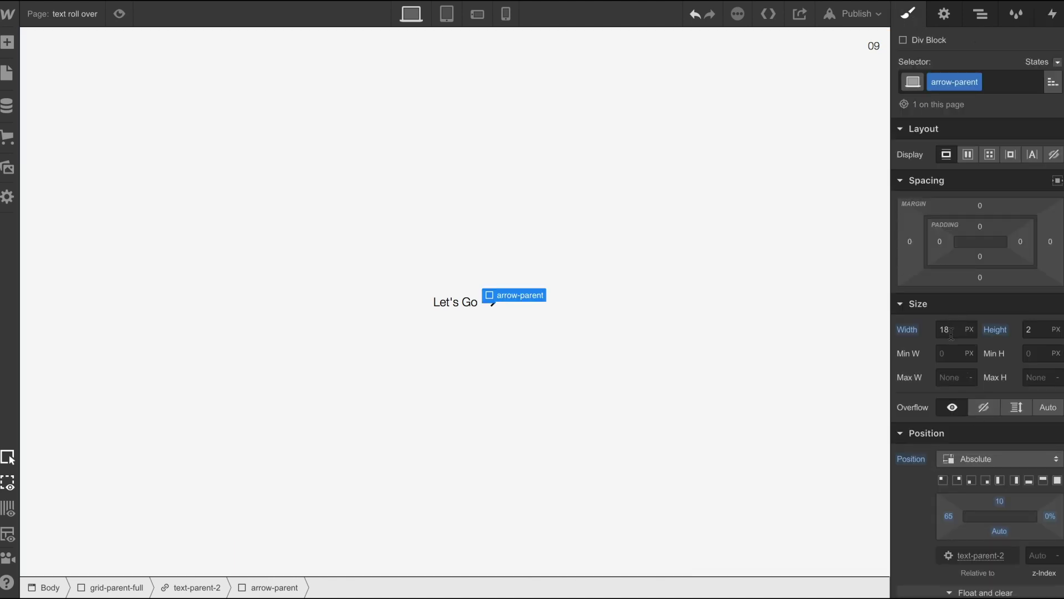
left_click(1052, 13)
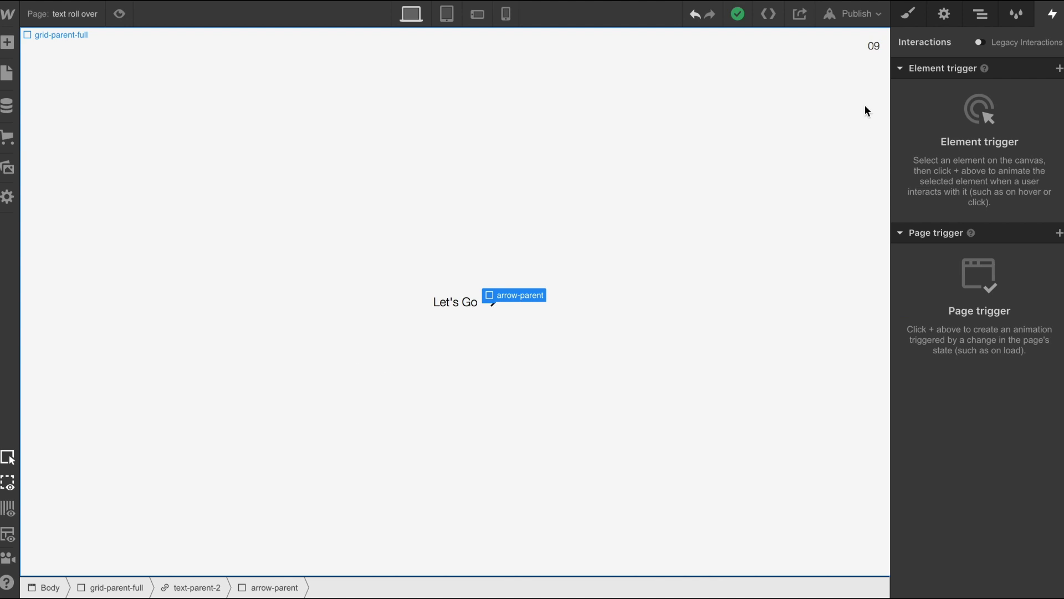
Step: Reopen text-parent-2's 09-text-roll-over animation and set the arrow-parent initial size to 18 px wide and 2 px high
left_click(980, 13)
left_click(945, 135)
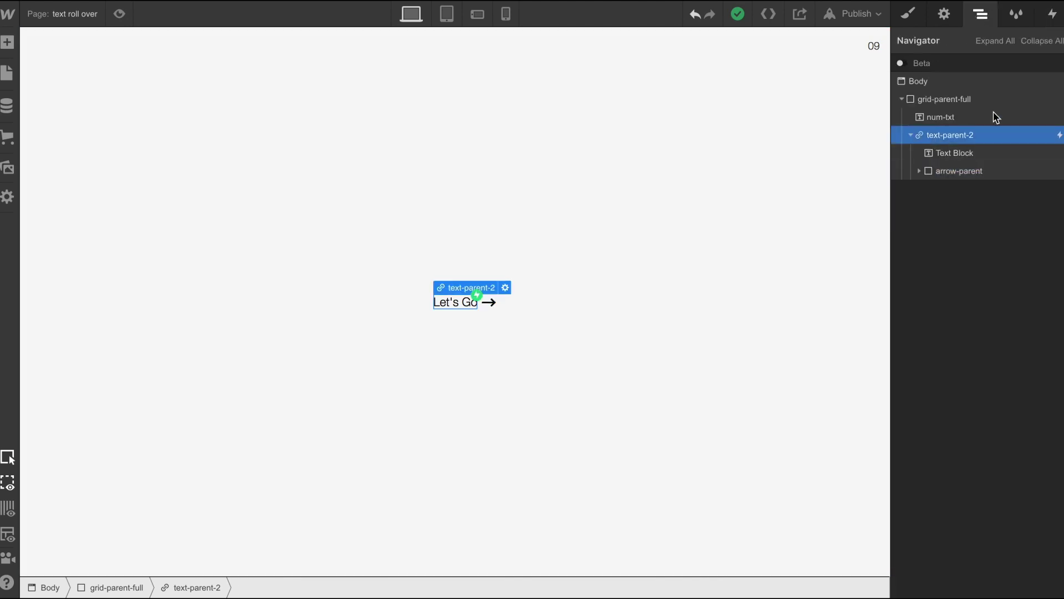
left_click(1052, 14)
left_click(944, 91)
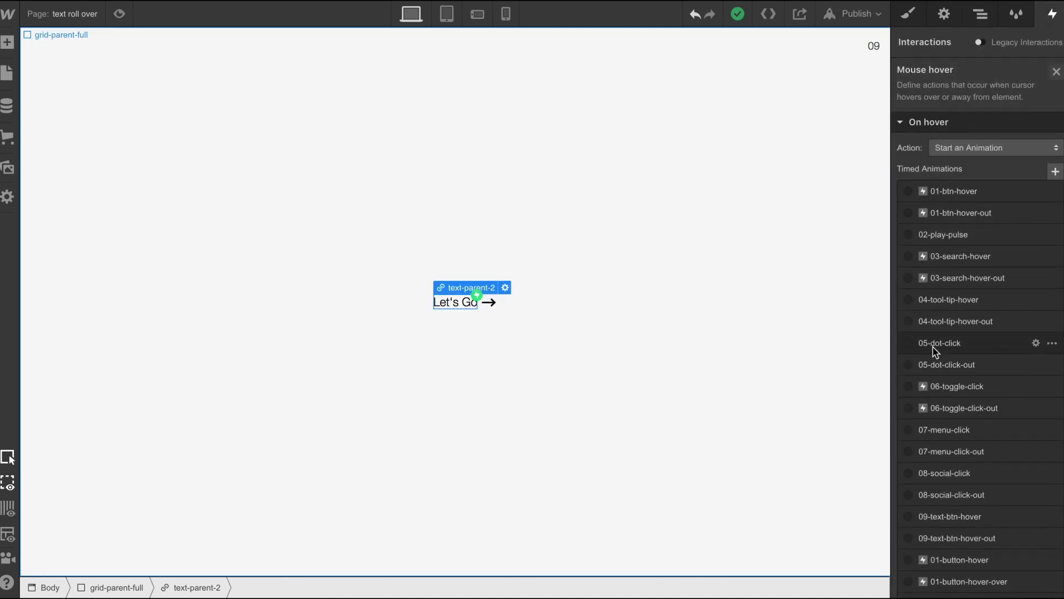
scroll(934, 348, "down", 10)
left_click(1036, 392)
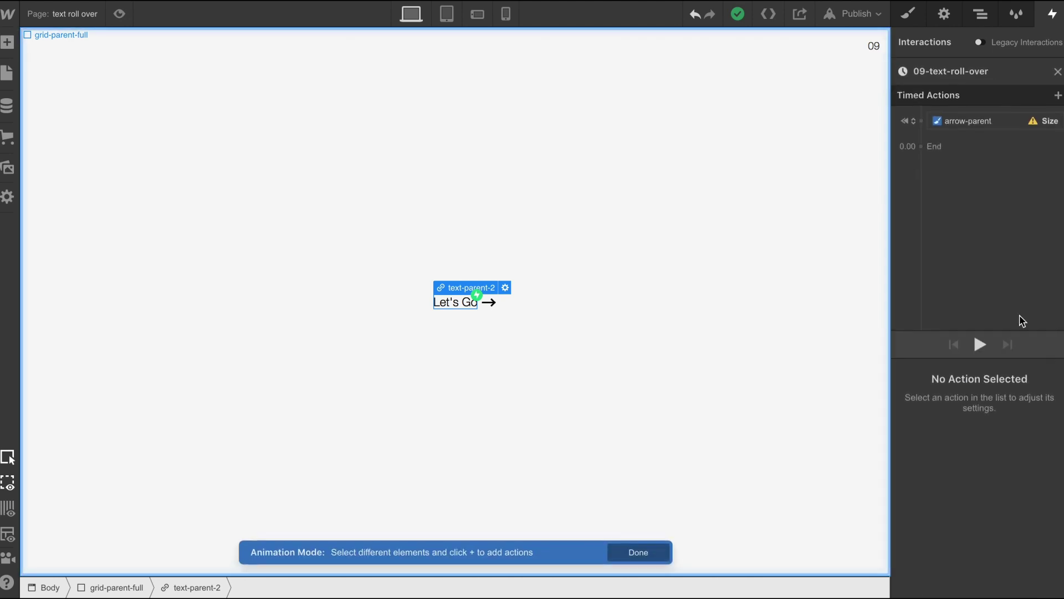
left_click(954, 123)
left_click(1011, 515)
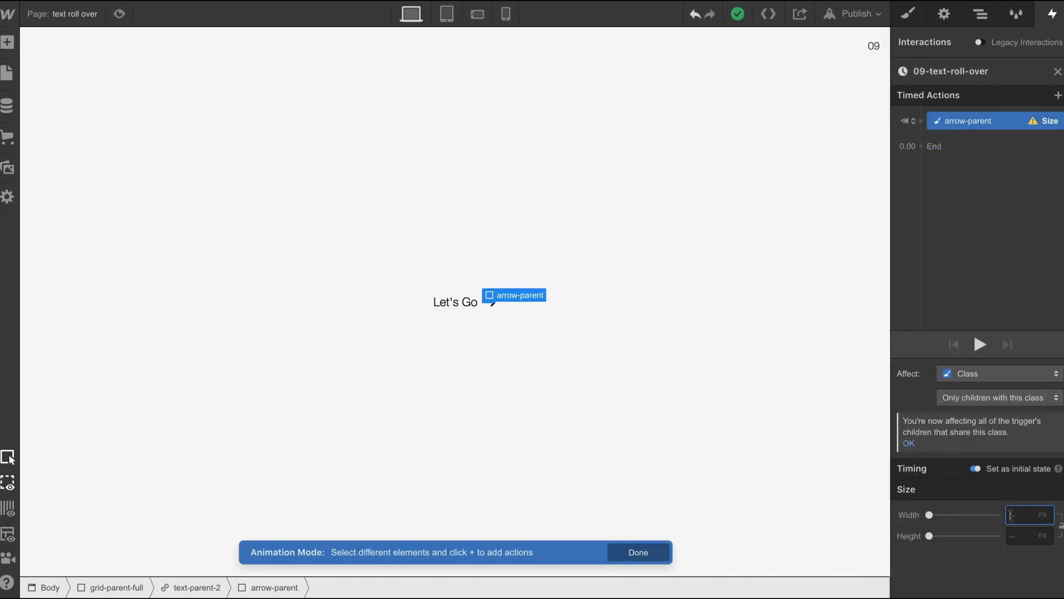
type("18")
left_click(1012, 538)
type("2")
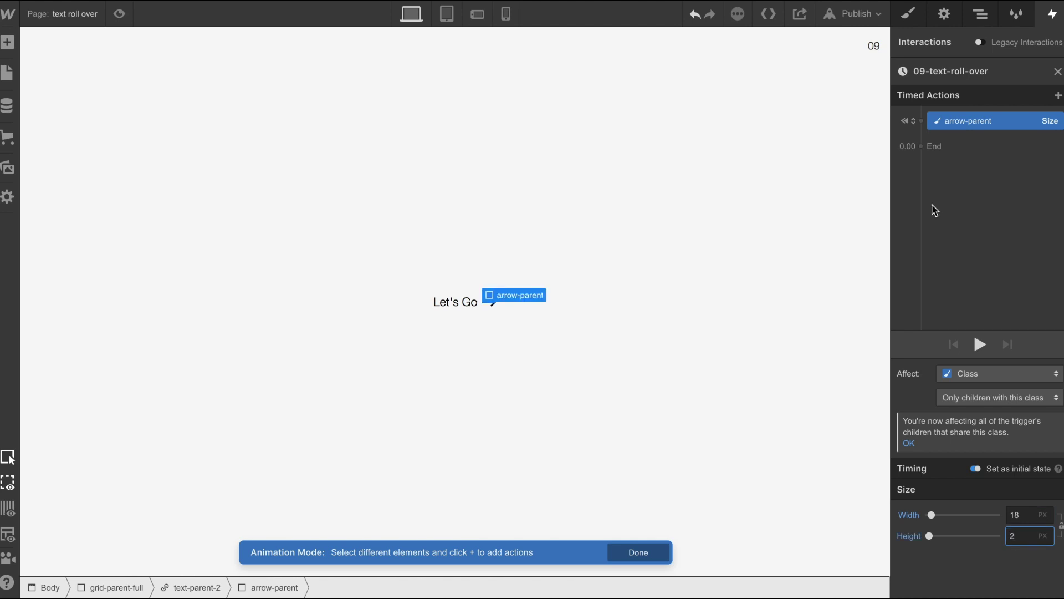
Step: Add a second Size action for arrow-parent following the initial state, with a width of 50 px
left_click(920, 134)
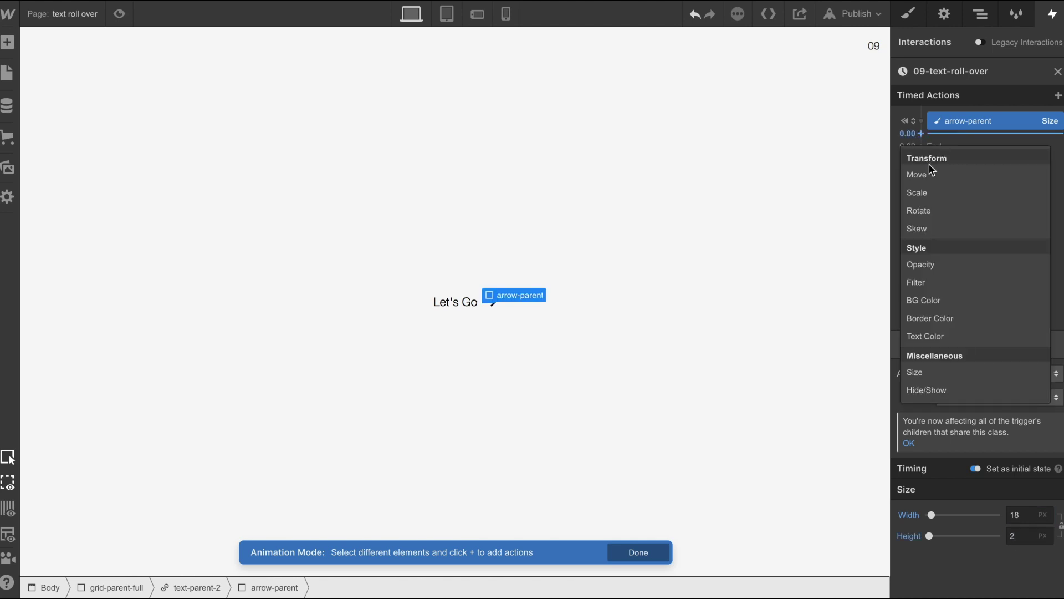
left_click(937, 372)
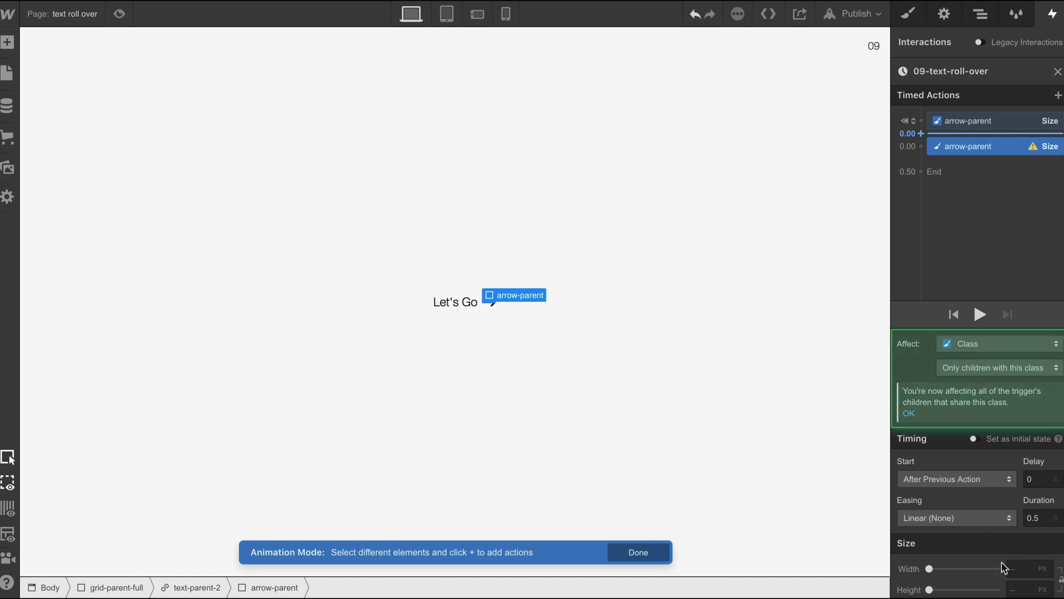
left_click(1027, 570)
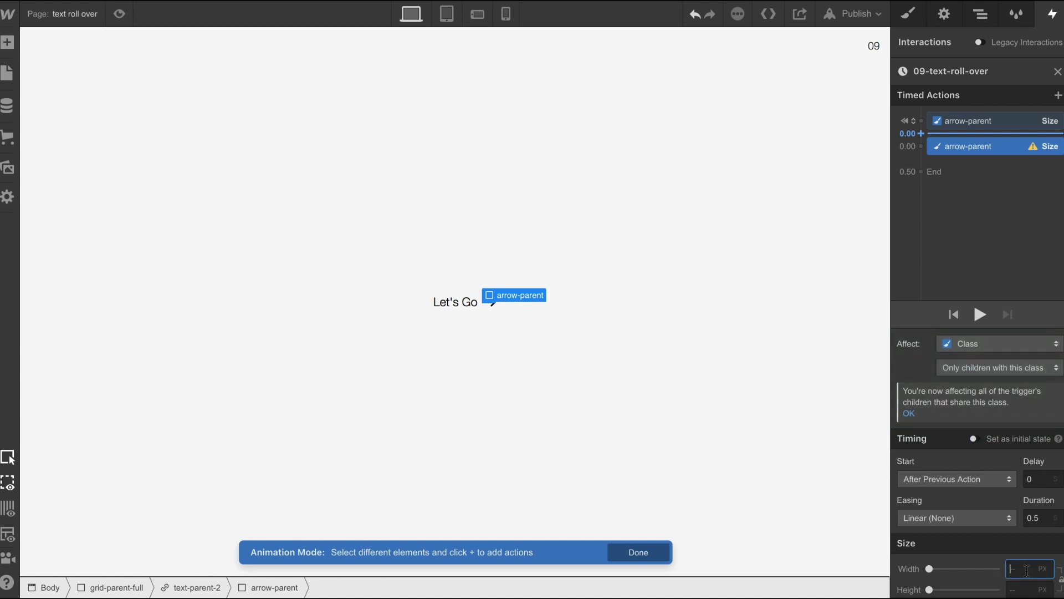
type("20")
key("shift+Up")
key("shift+Up")
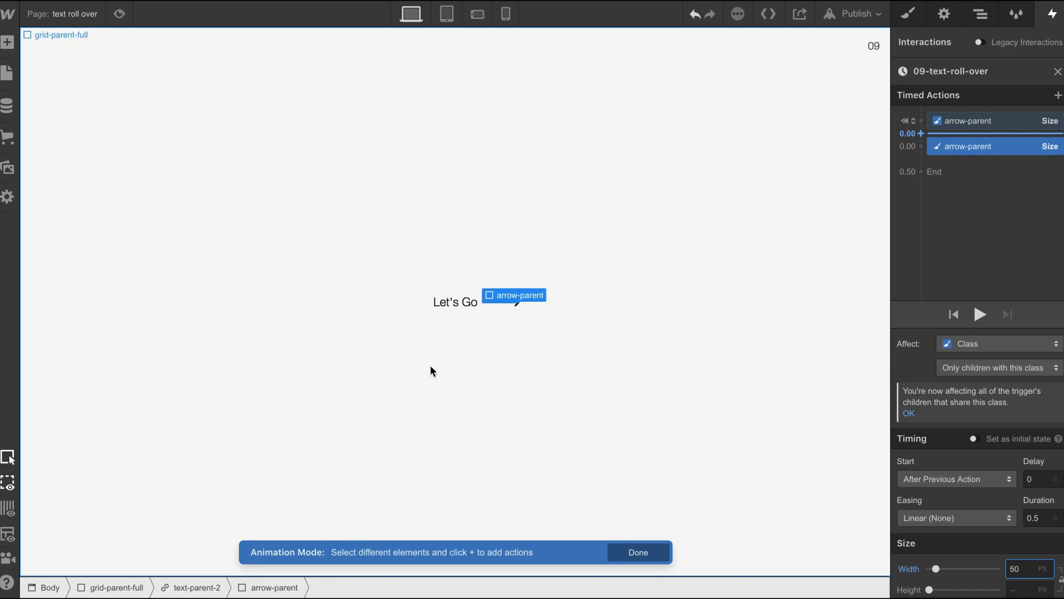
left_click(469, 320)
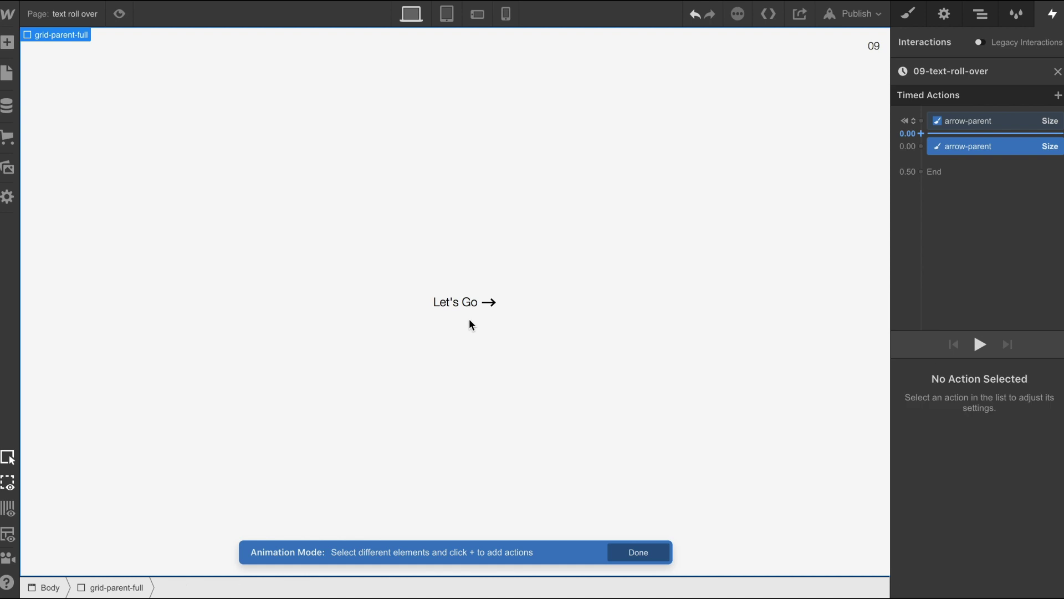
Step: Set the second arrow-parent Size action's width to 45 px and raise its height to 22 px
left_click(981, 155)
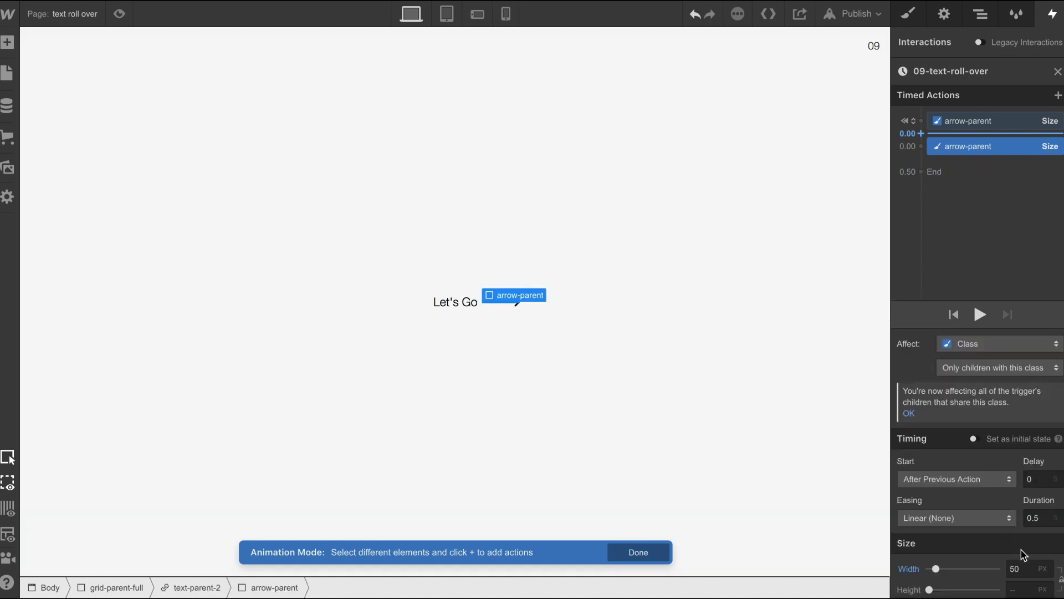
left_click(1025, 568)
type("46")
left_click(1023, 590)
type("1")
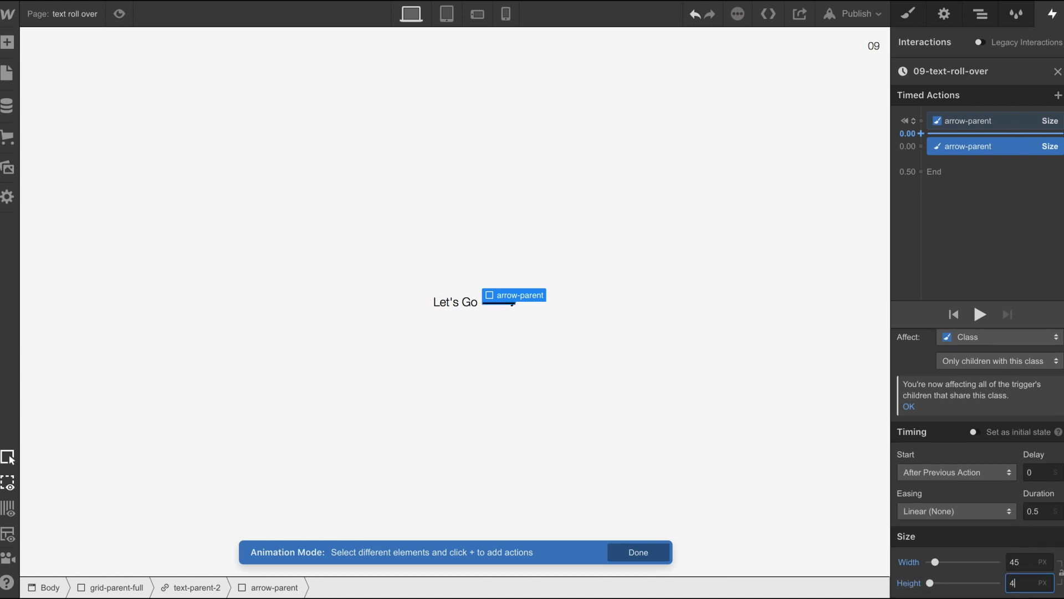
type("7")
key("Up")
key("Up")
key("Up")
key("Up")
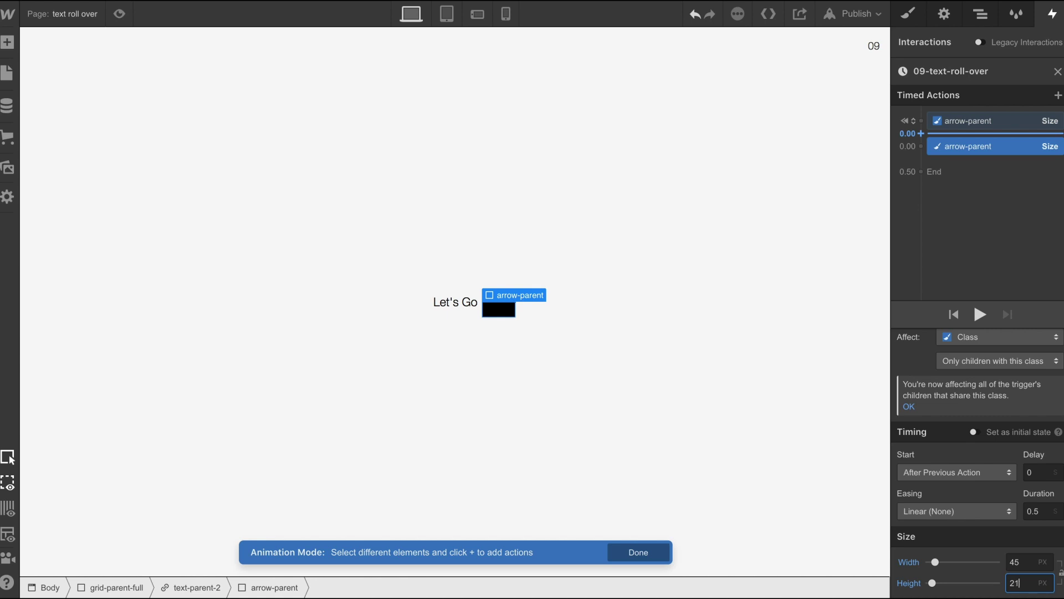
key("Up")
Step: Raise the second arrow-parent Size action's width to 52 px
left_click(1019, 563)
key("Up")
key("Up")
key("Up")
key("Up")
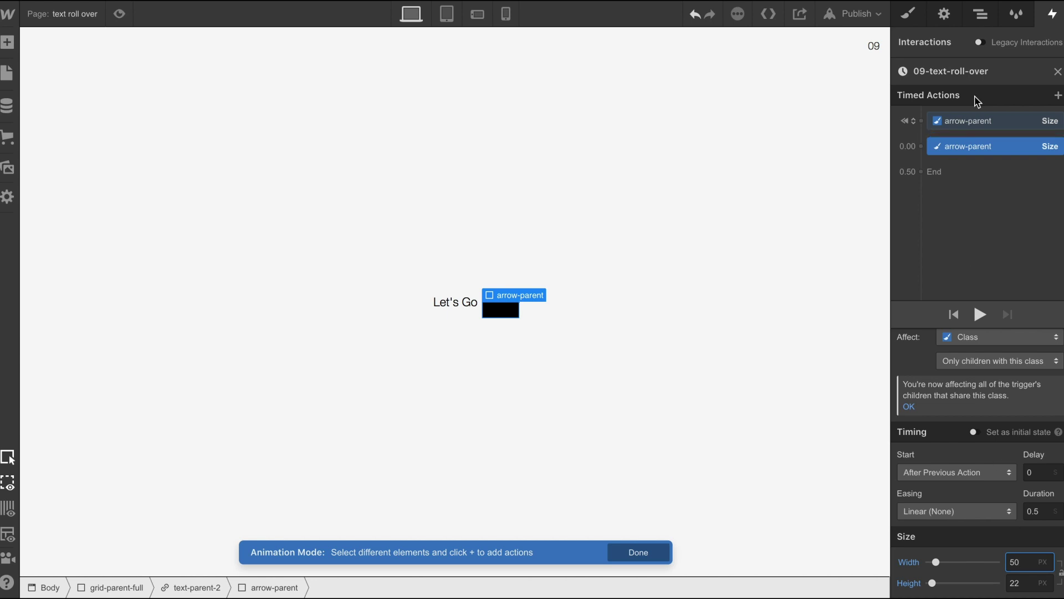
key("Up")
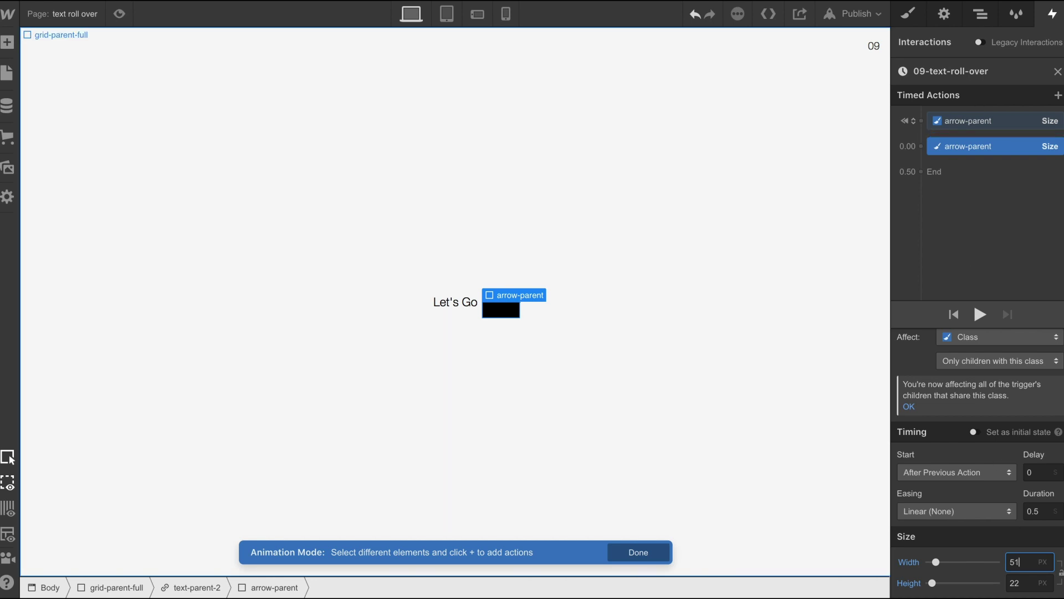
key("Up")
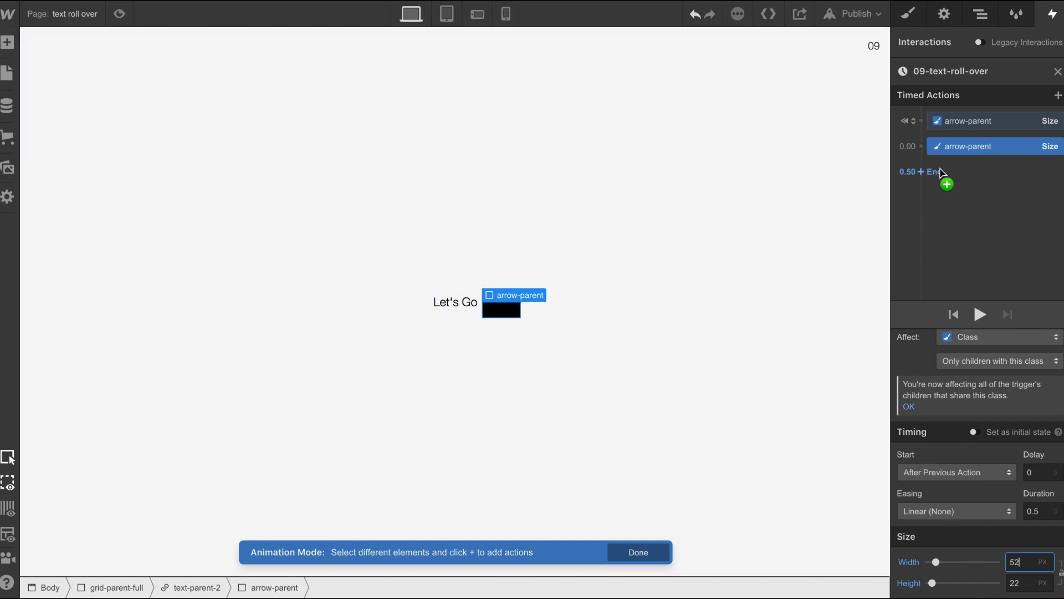
Step: Add an initial-state Move action for arrow-parent with an X offset of 0 px
left_click(921, 121)
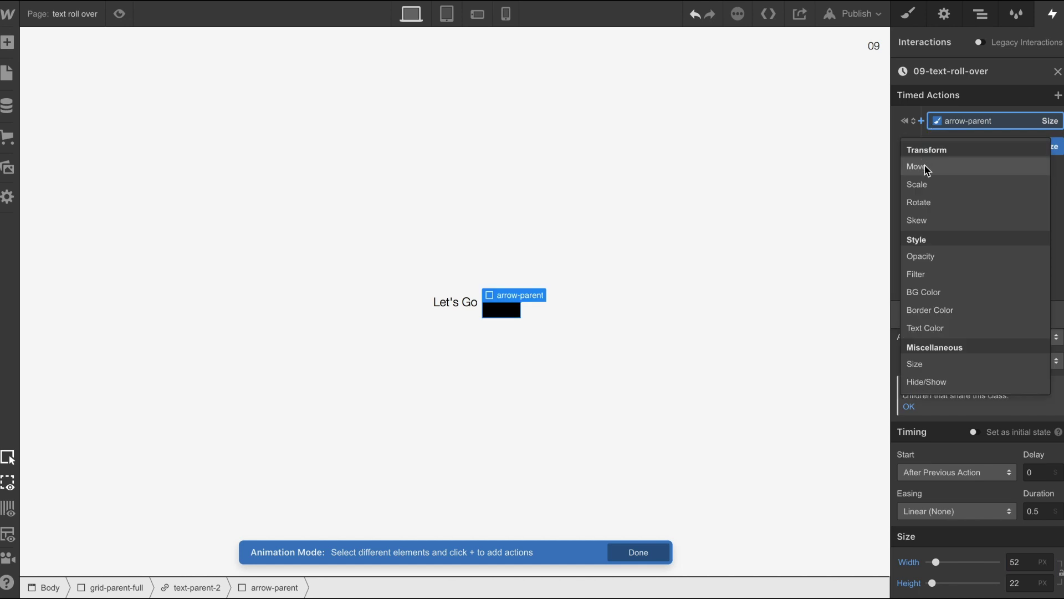
left_click(921, 167)
left_click(1023, 514)
type("0")
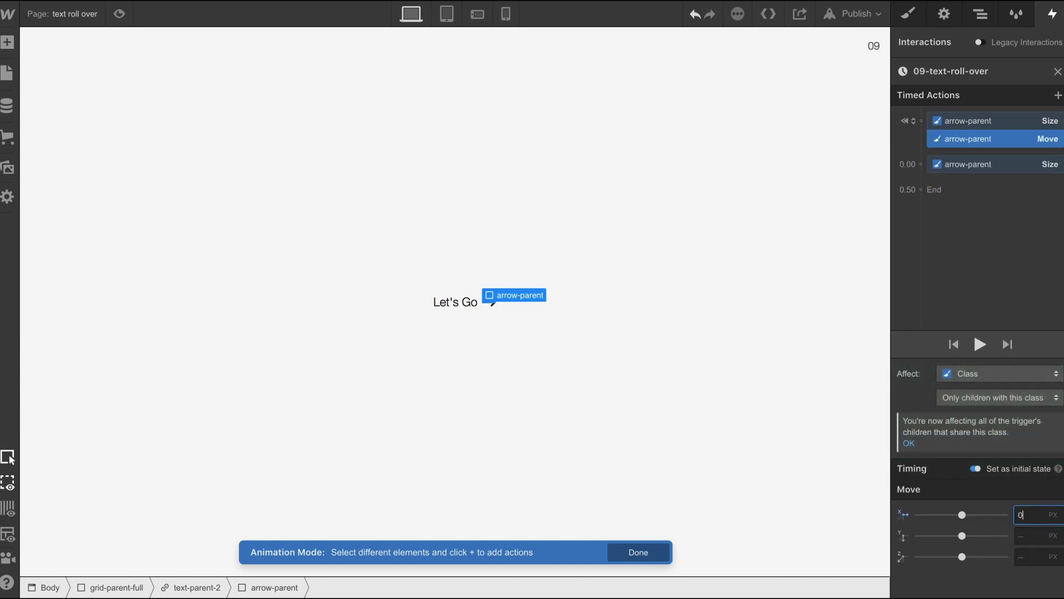
left_click(1024, 531)
Step: Add a Move action for arrow-parent alongside its timed Size action, with X set to -70 px and Y to -11 px
left_click(920, 164)
left_click(926, 216)
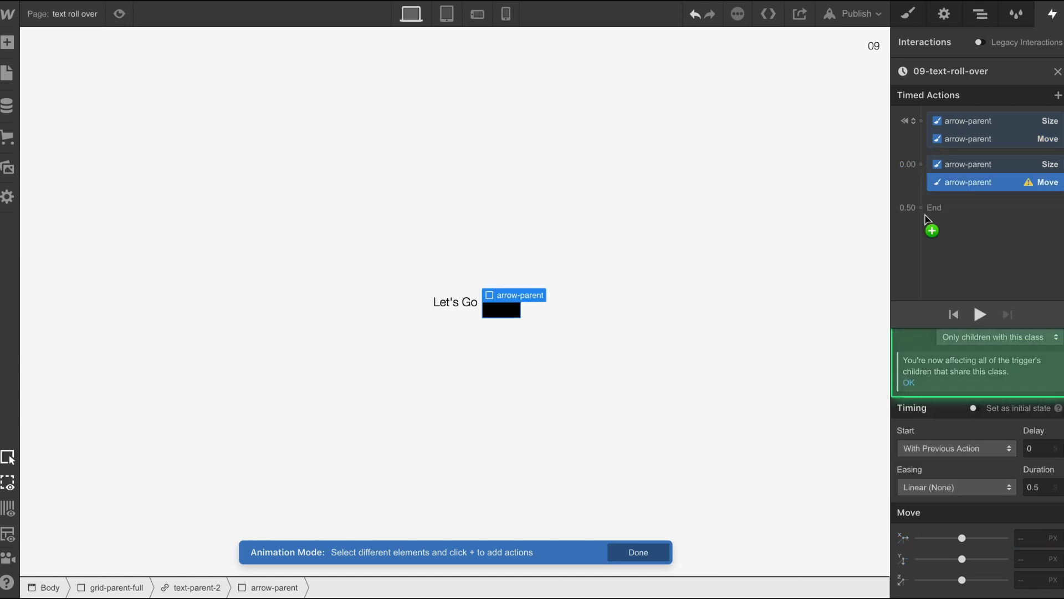
left_click(1025, 537)
type("-20")
key("shift+Down")
key("shift+Down")
key("shift+Down")
key("shift+Down")
key("shift+Down")
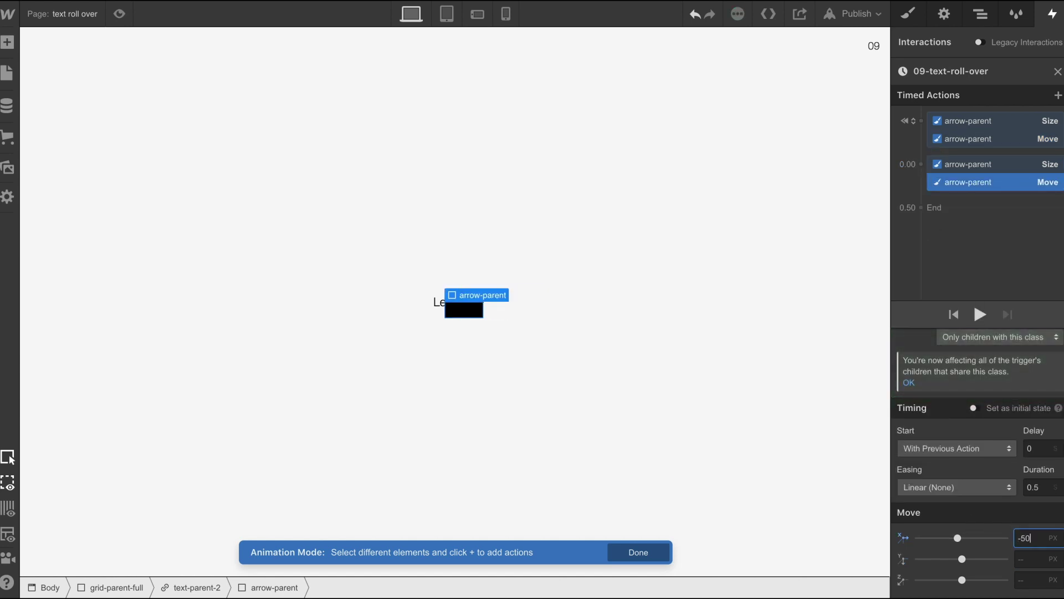
left_click(1026, 560)
type("-11")
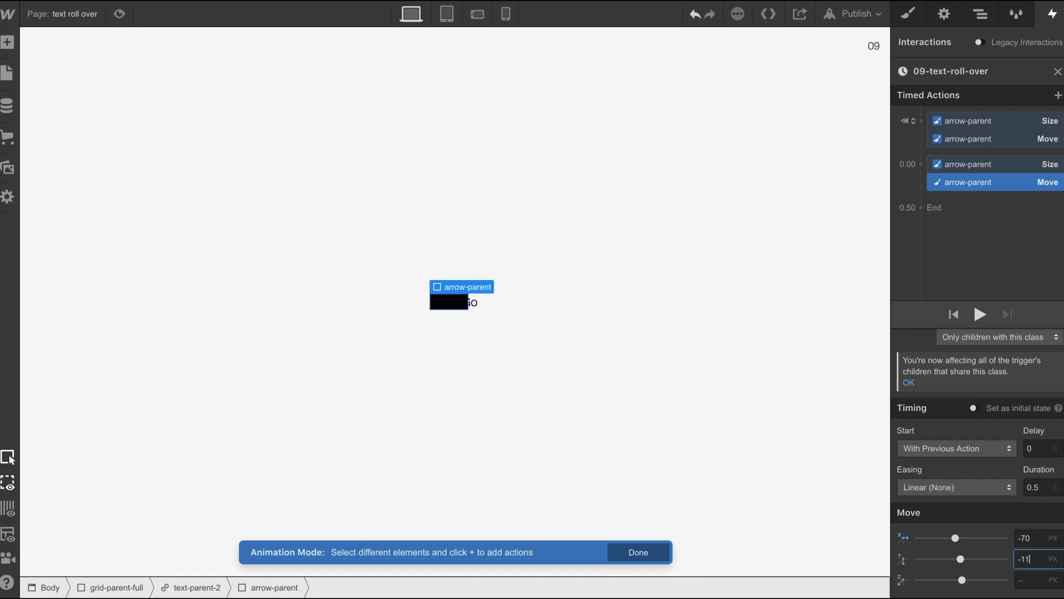
Step: Set the width of arrow-parent's timed Size action to 65 px and preview the roll-over
left_click(949, 166)
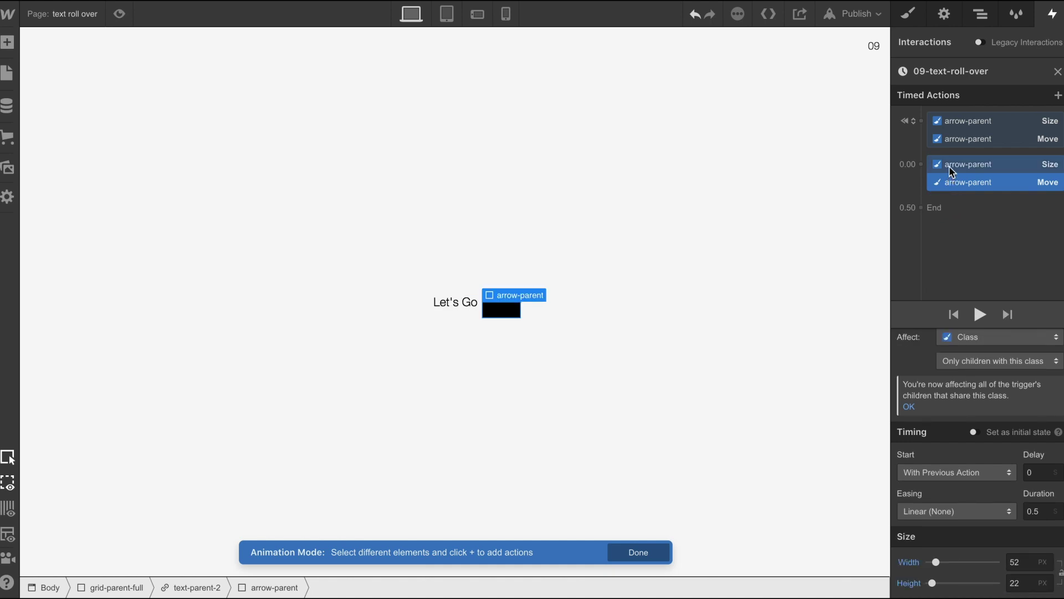
left_click(1022, 562)
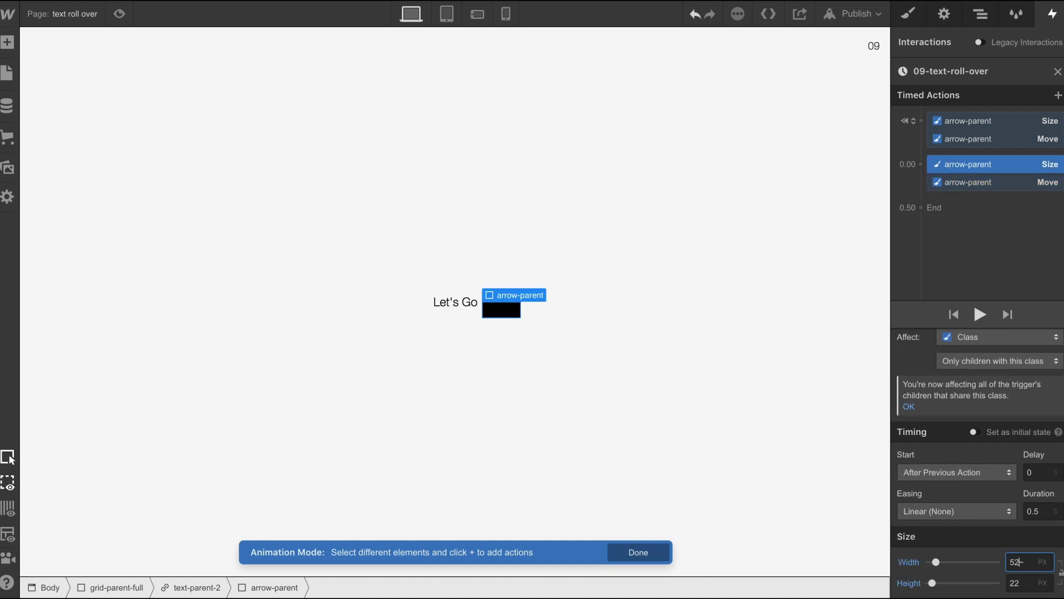
type("3")
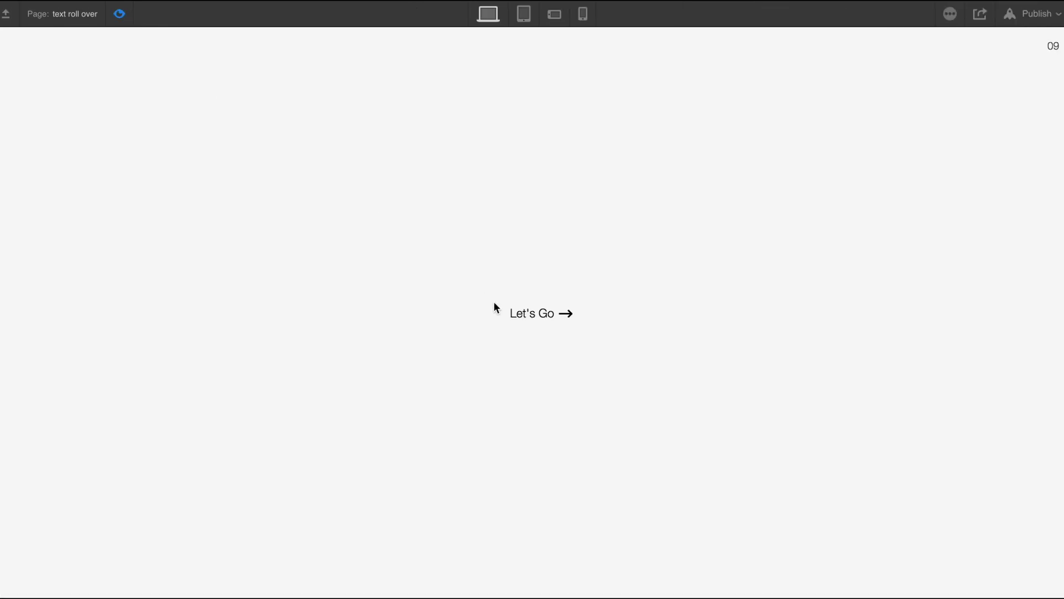
left_click(119, 13)
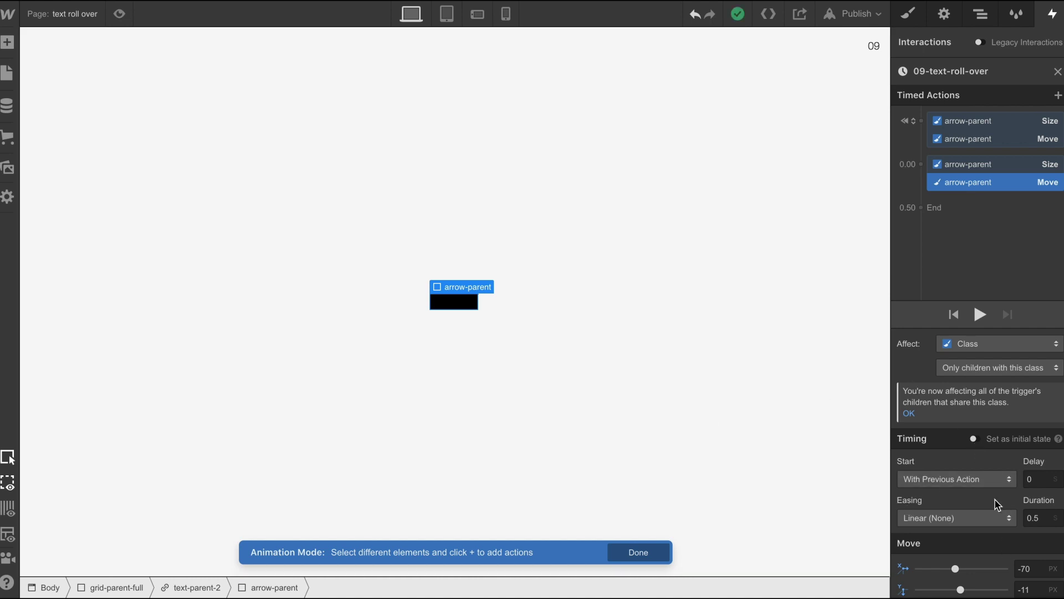
Step: Set the Y offset of arrow-parent's timed Move action to -13 px
left_click(1033, 587)
key("Up")
key("Up")
key("Up")
key("Up")
key("Up")
key("Up")
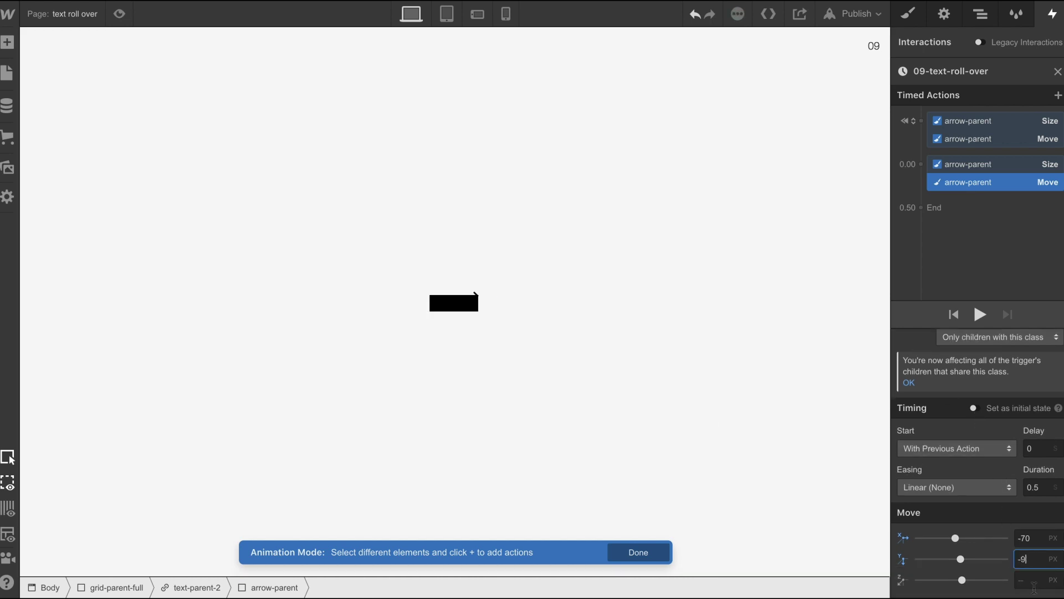
key("Up")
key("Up")
key("Down")
key("Down")
key("Down")
key("Down")
key("Down")
key("Down")
key("Down")
key("Down")
key("Down")
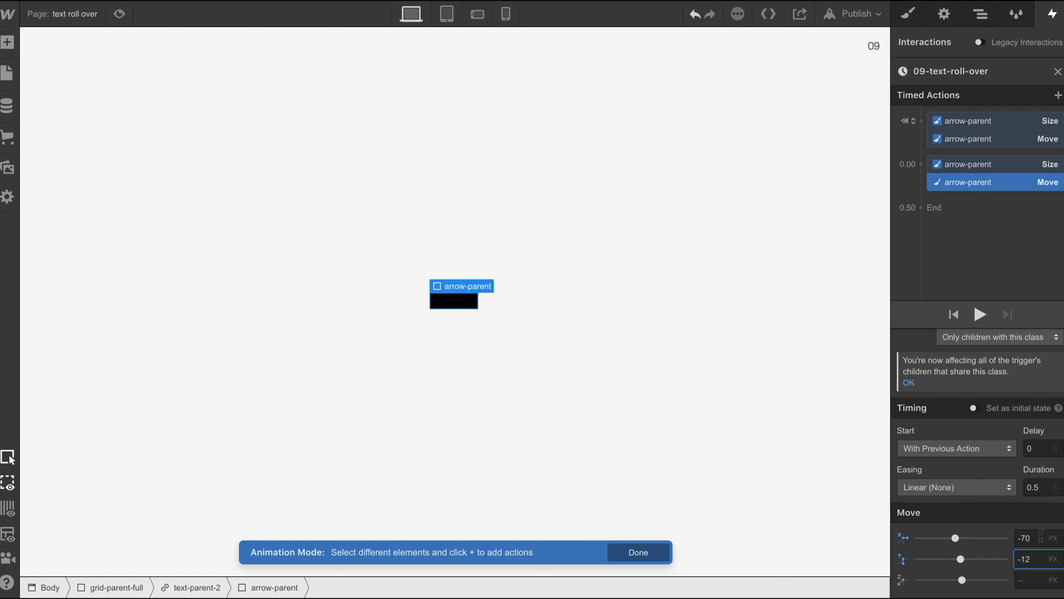
key("Down")
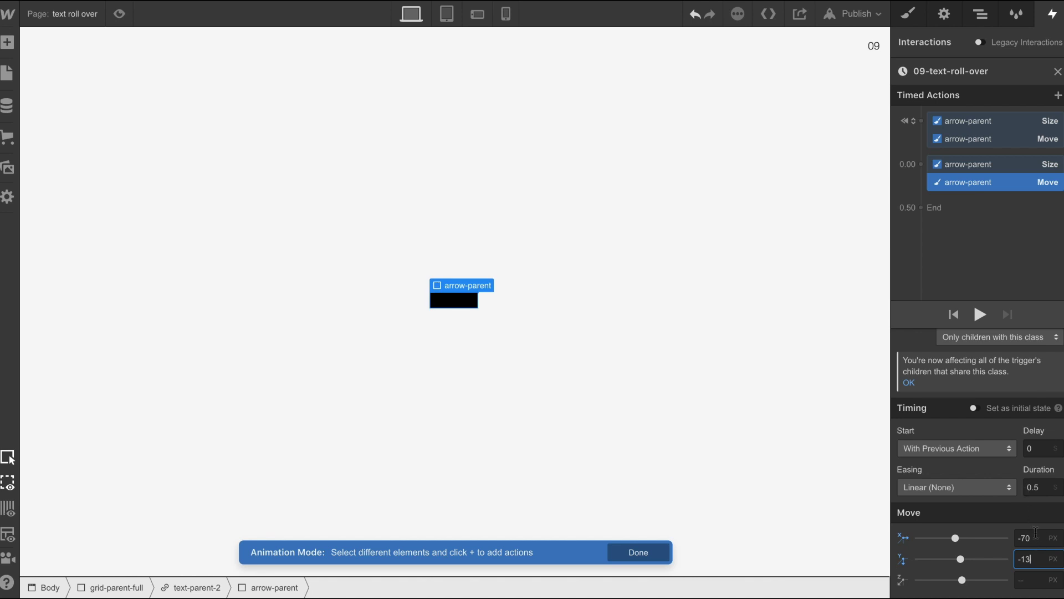
left_click(962, 218)
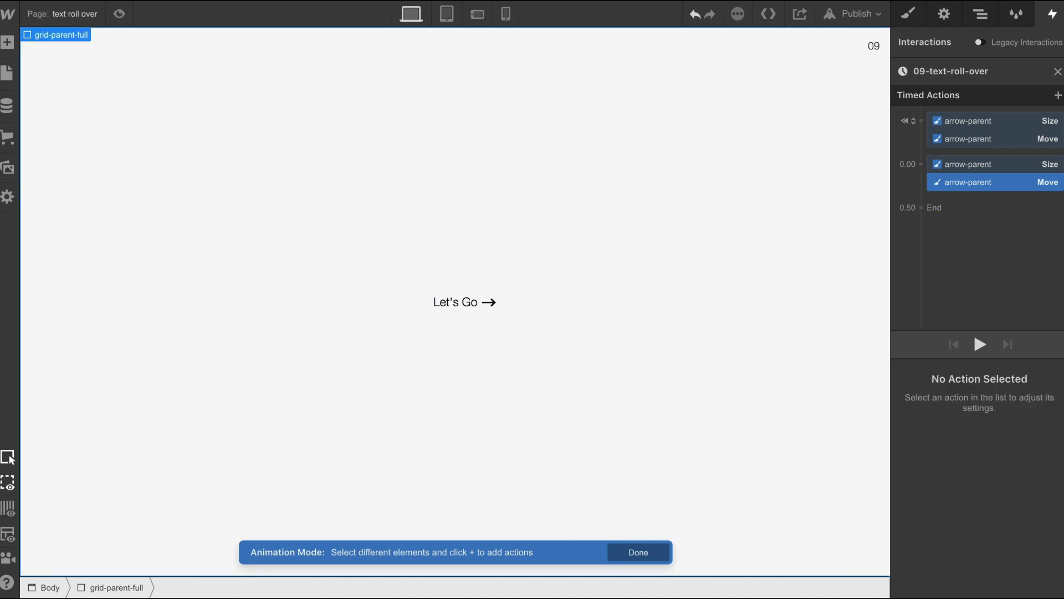
Step: Set the z-index of arrow-parent to 0 in its styles
left_click(984, 10)
left_click(919, 166)
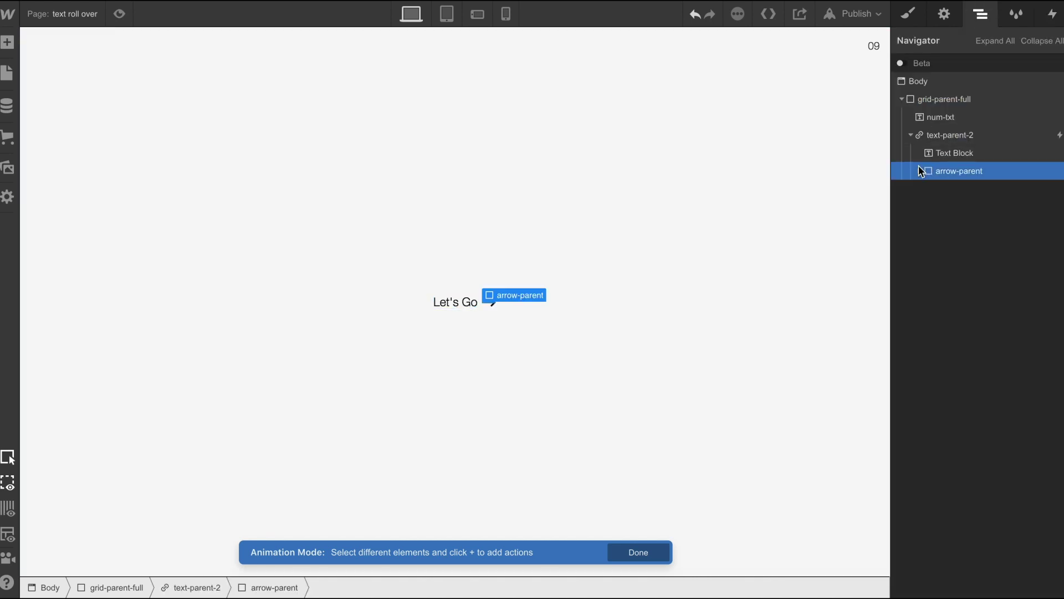
left_click(920, 171)
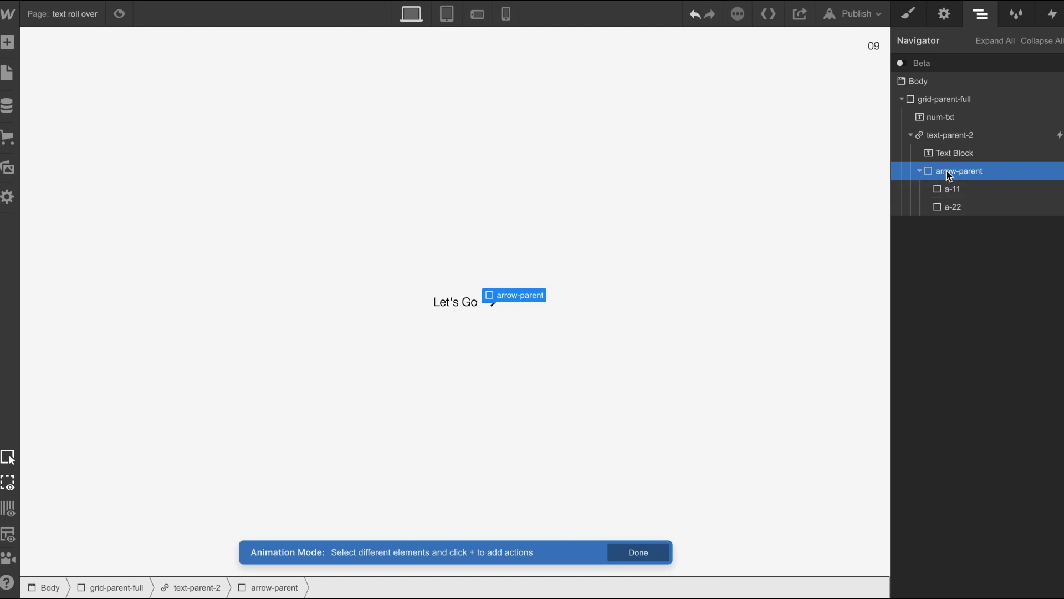
left_click(908, 13)
scroll(1014, 361, "down", 2)
left_click(1033, 461)
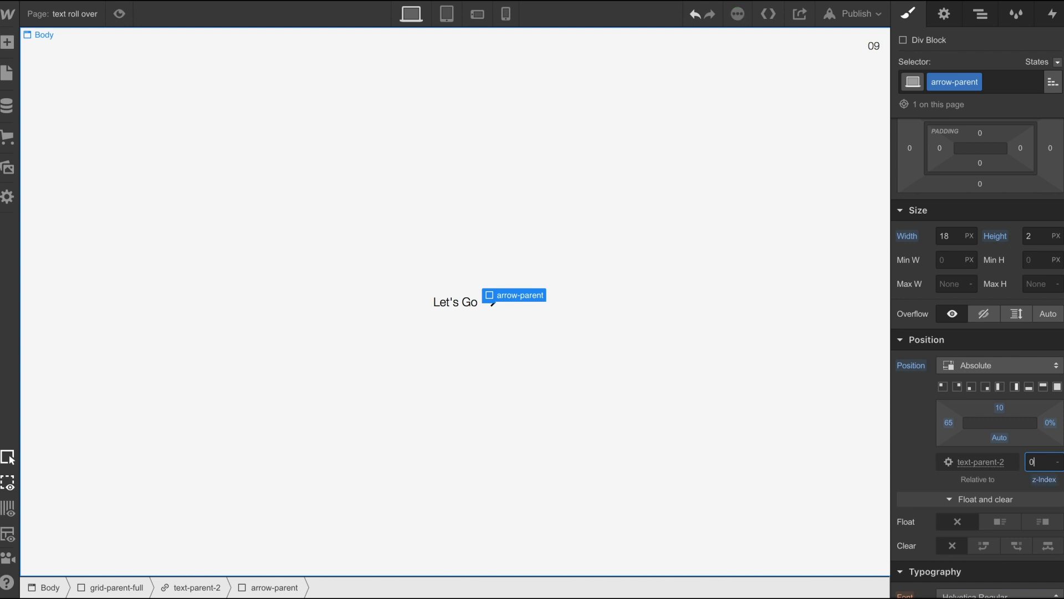
type("0")
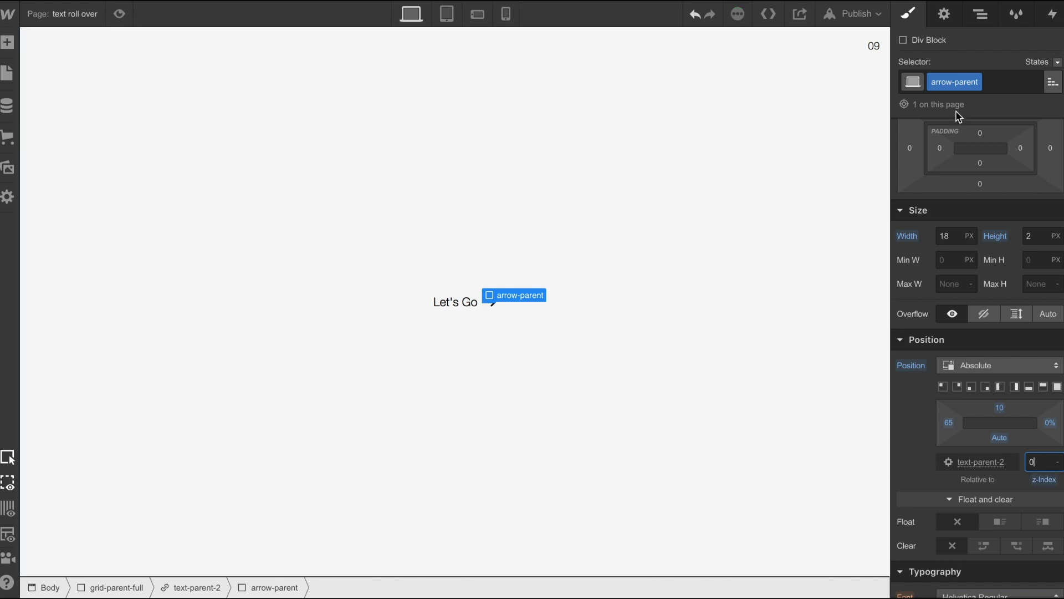
key("Return")
Step: Give the "Let's Go" text block a relative position with a z-index of 2
left_click(470, 304)
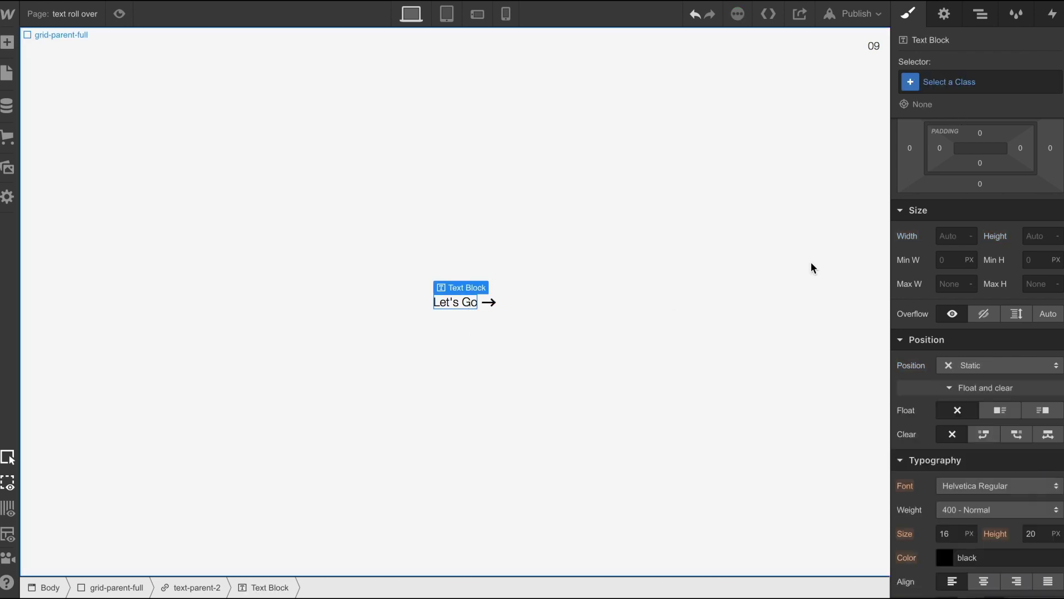
left_click(974, 372)
left_click(974, 382)
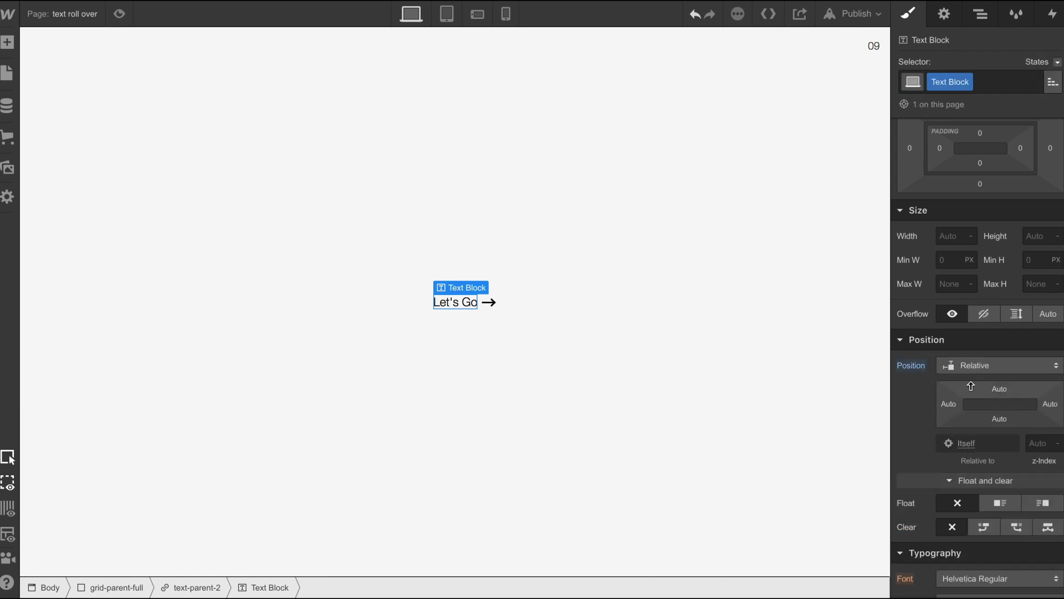
left_click(1038, 444)
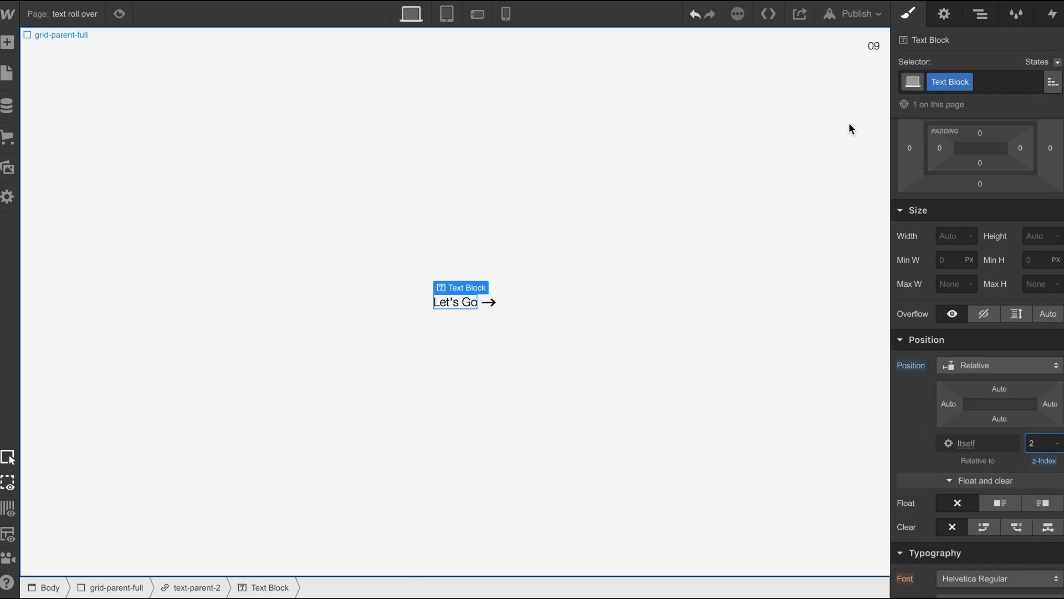
Step: Reopen text-parent-2's 09-text-roll-over hover animation and review its arrow-parent Size and Move actions
left_click(1056, 22)
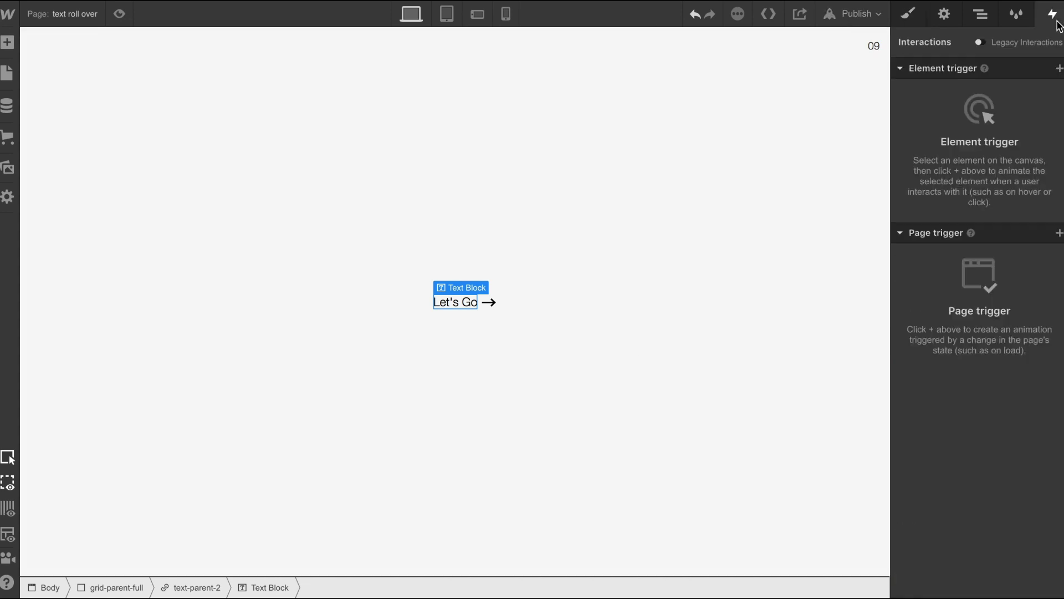
left_click(980, 14)
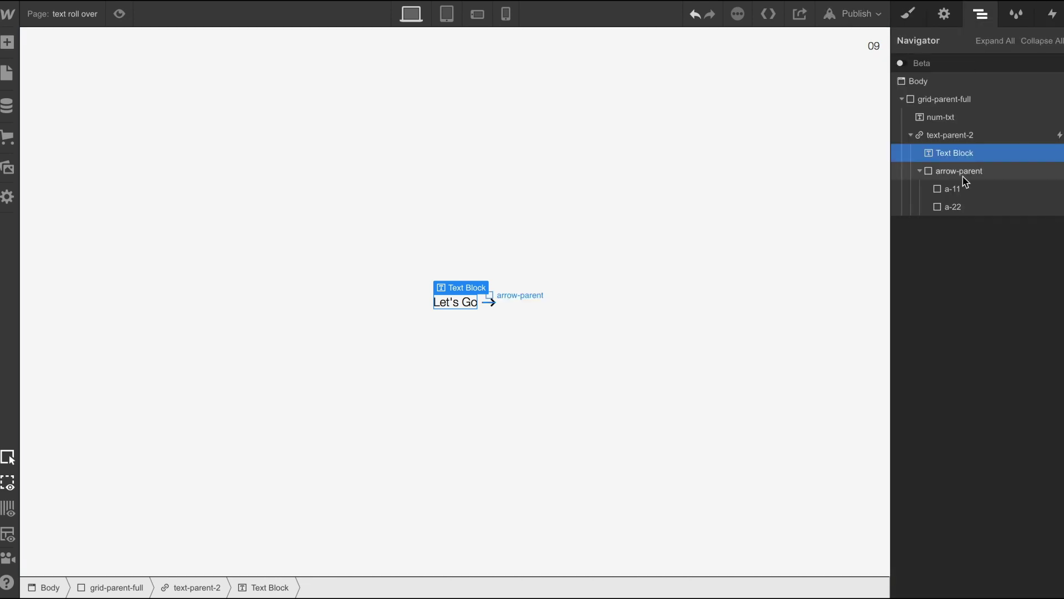
left_click(950, 134)
left_click(1052, 14)
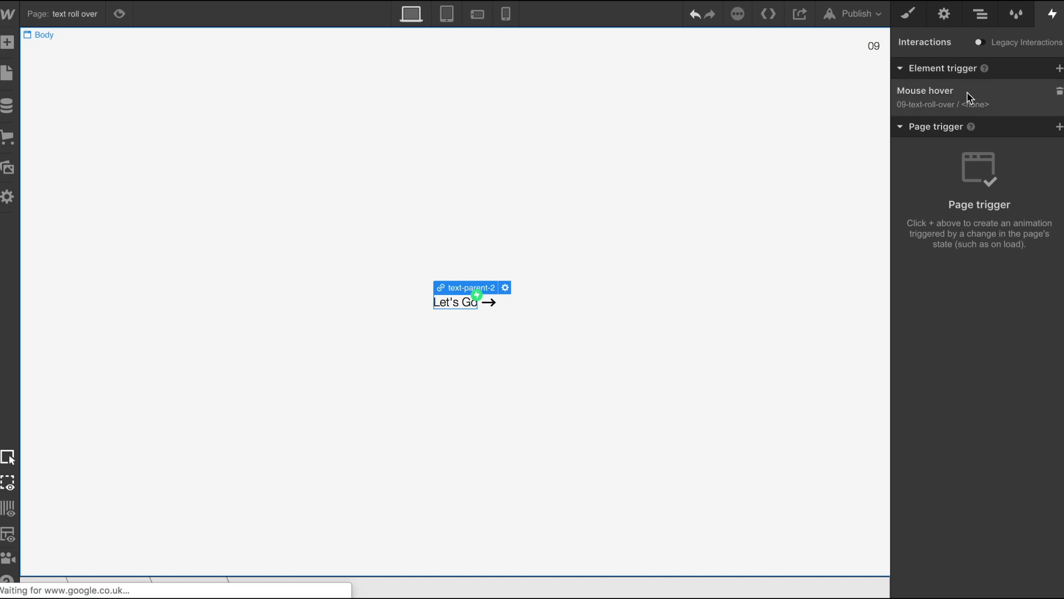
left_click(947, 93)
scroll(977, 442, "down", 5)
left_click(977, 438)
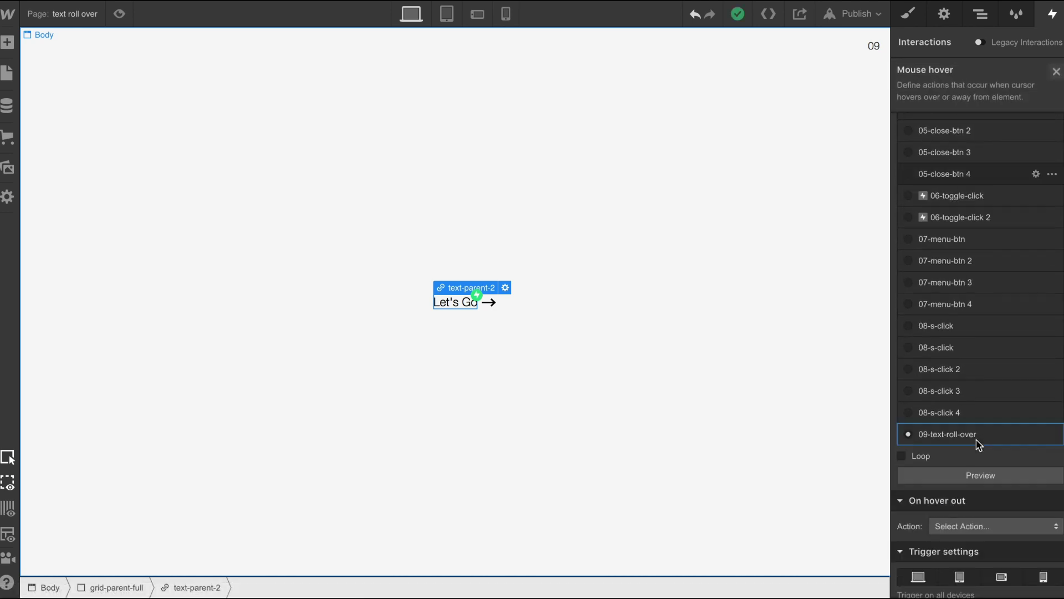
scroll(979, 438, "down", 1)
left_click(971, 395)
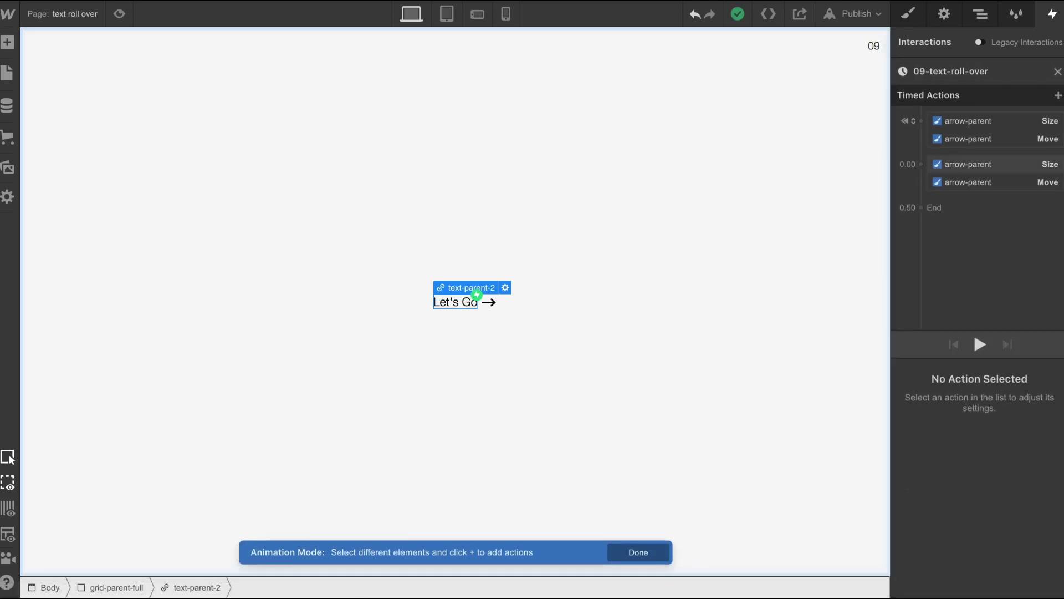
left_click(956, 122)
left_click(959, 140)
left_click(964, 165)
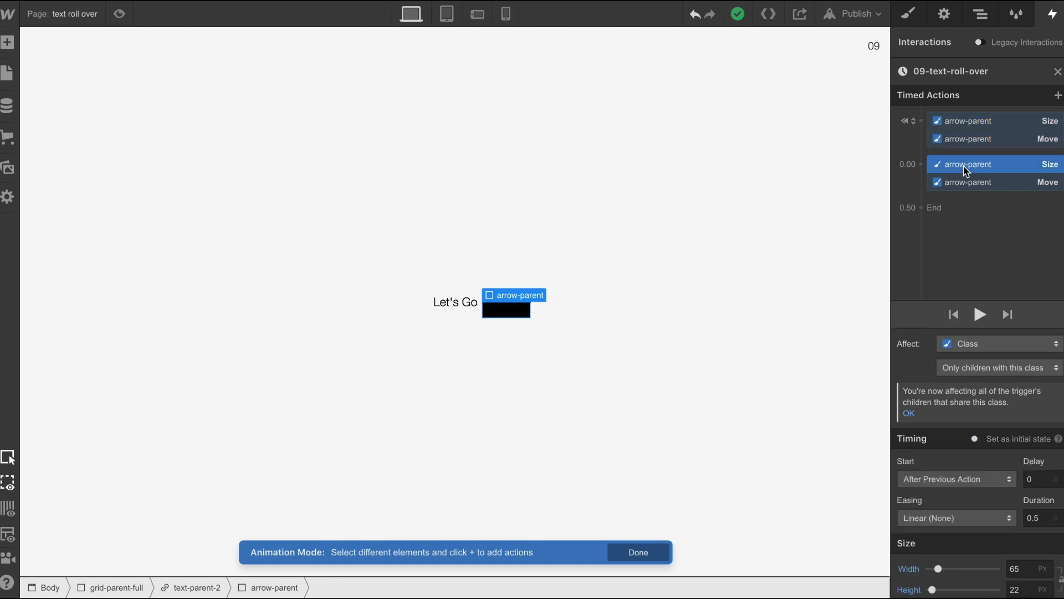
left_click(970, 187, "shift")
left_click(969, 188)
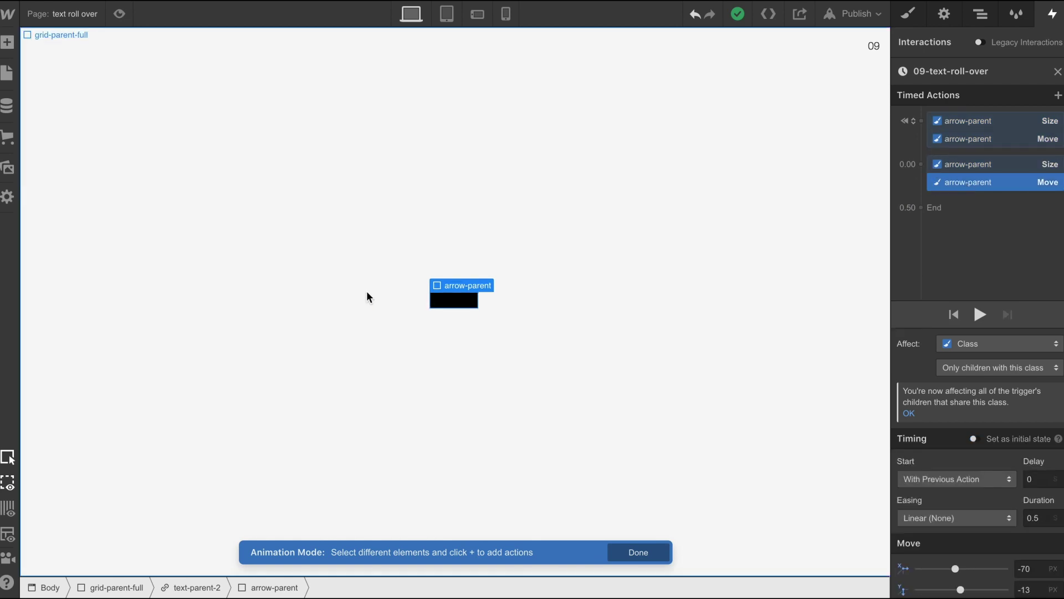
Step: Add an initial-state Text Color action for the "Let's Go" text block with the color black
left_click(447, 303)
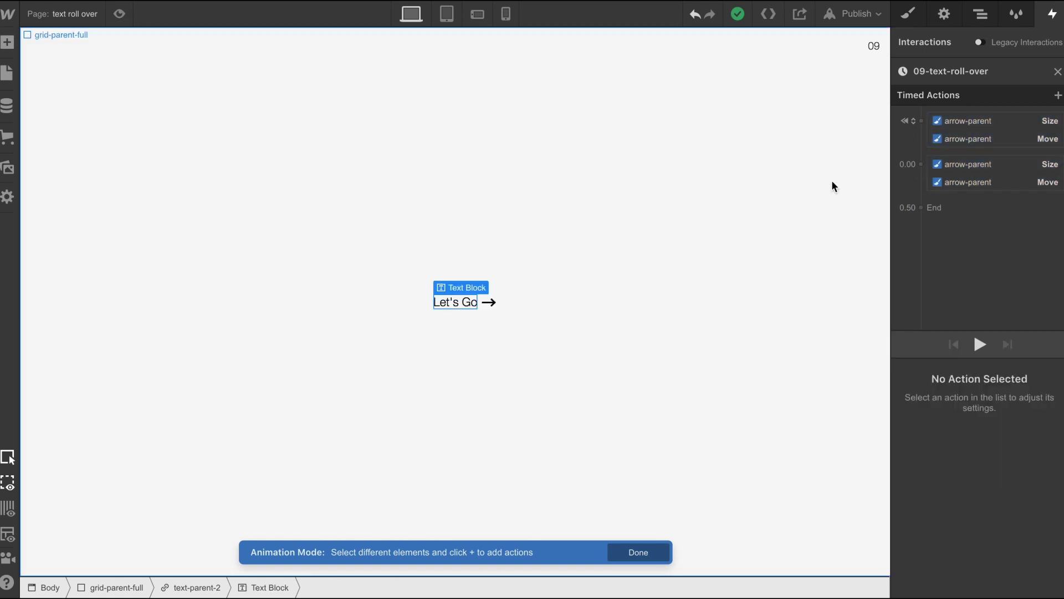
left_click(922, 121)
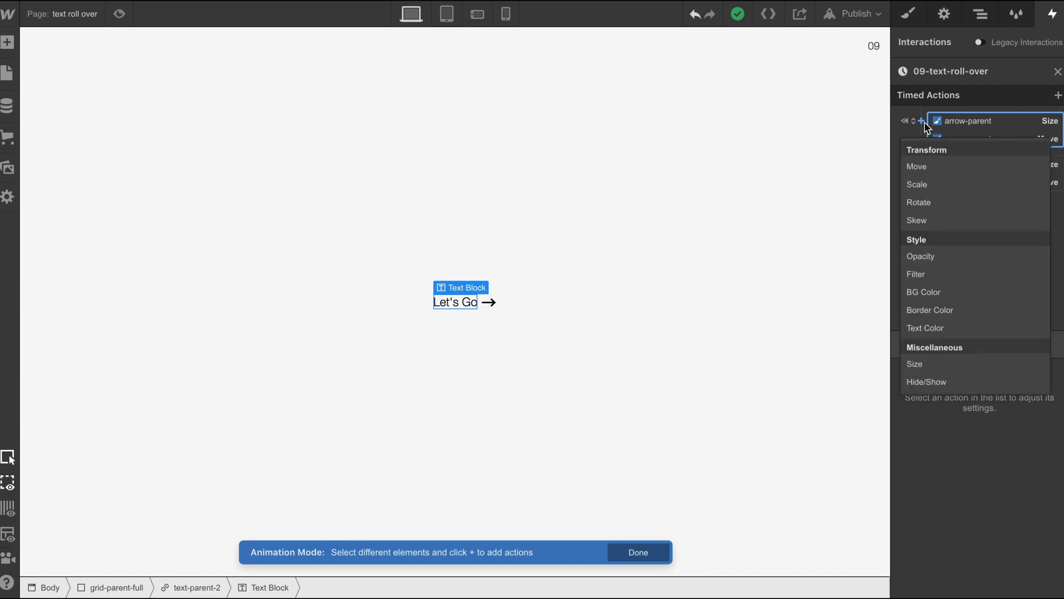
left_click(935, 329)
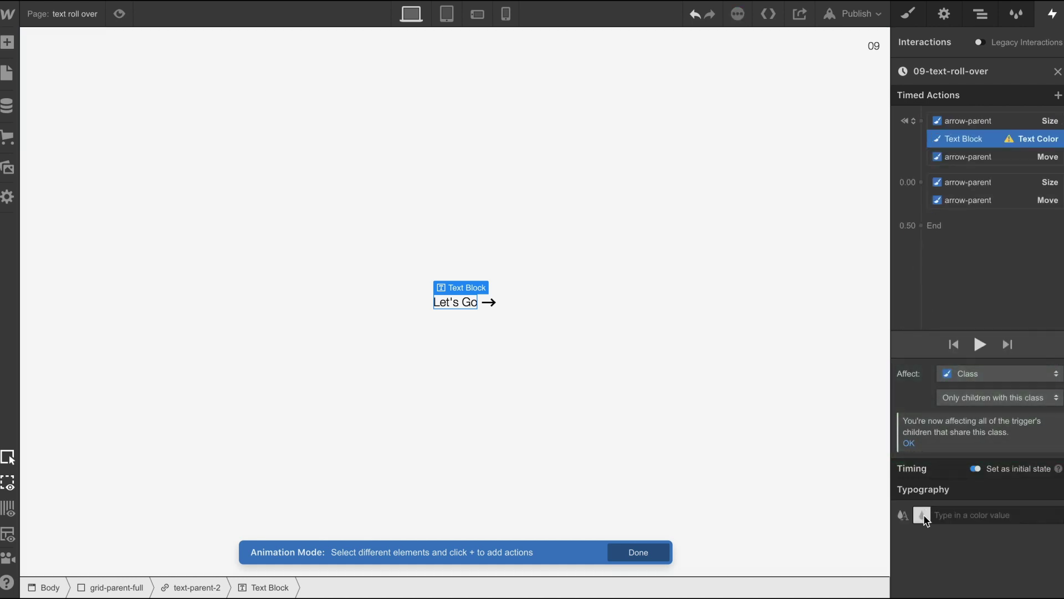
left_click(921, 515)
left_click_drag(1034, 318, 933, 138)
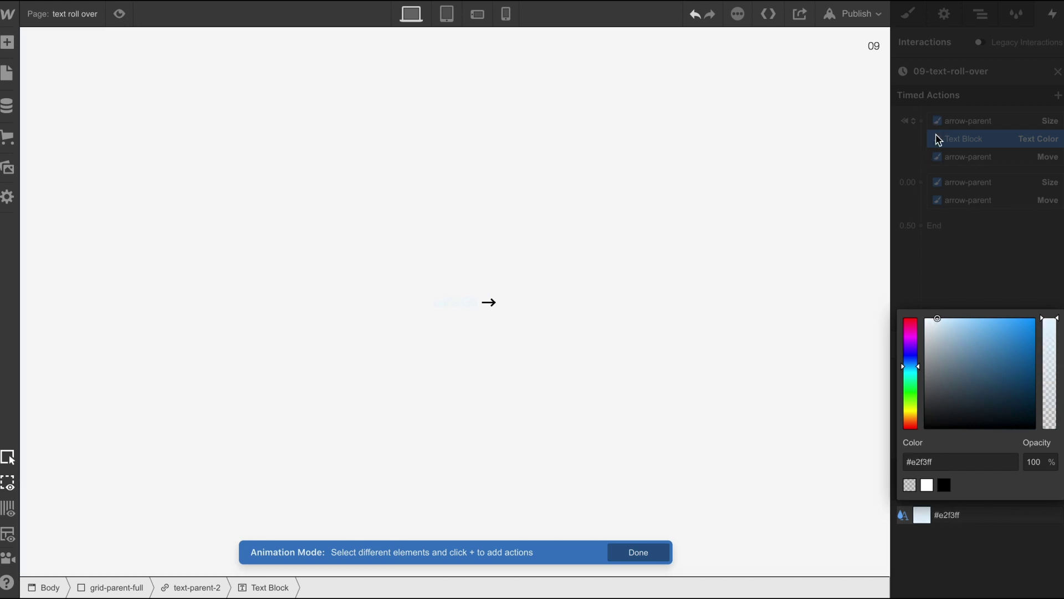
left_click(921, 514)
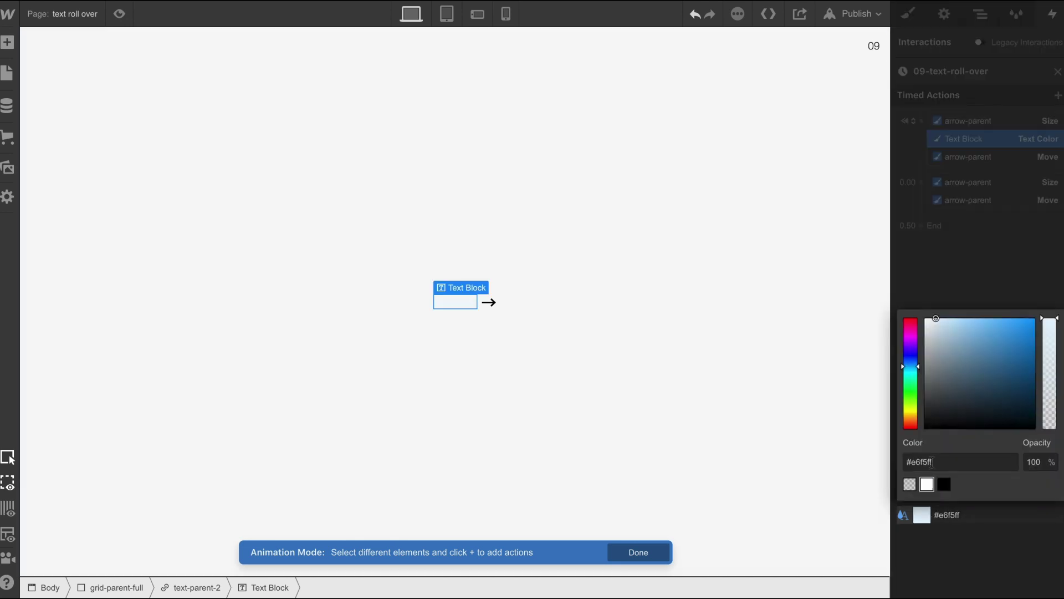
left_click(944, 401)
left_click(944, 485)
left_click(915, 537)
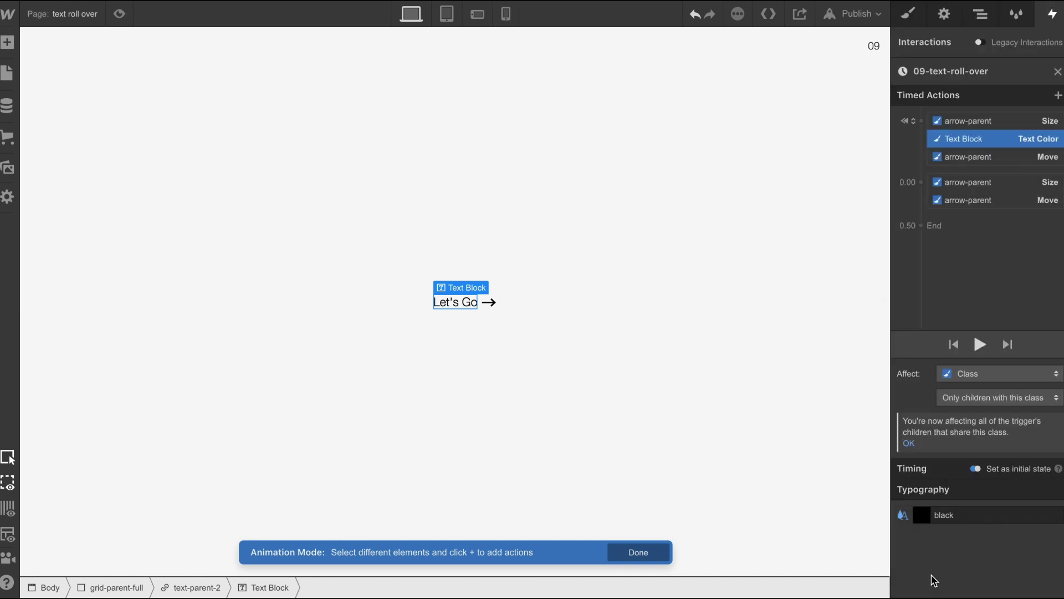
left_click(921, 181)
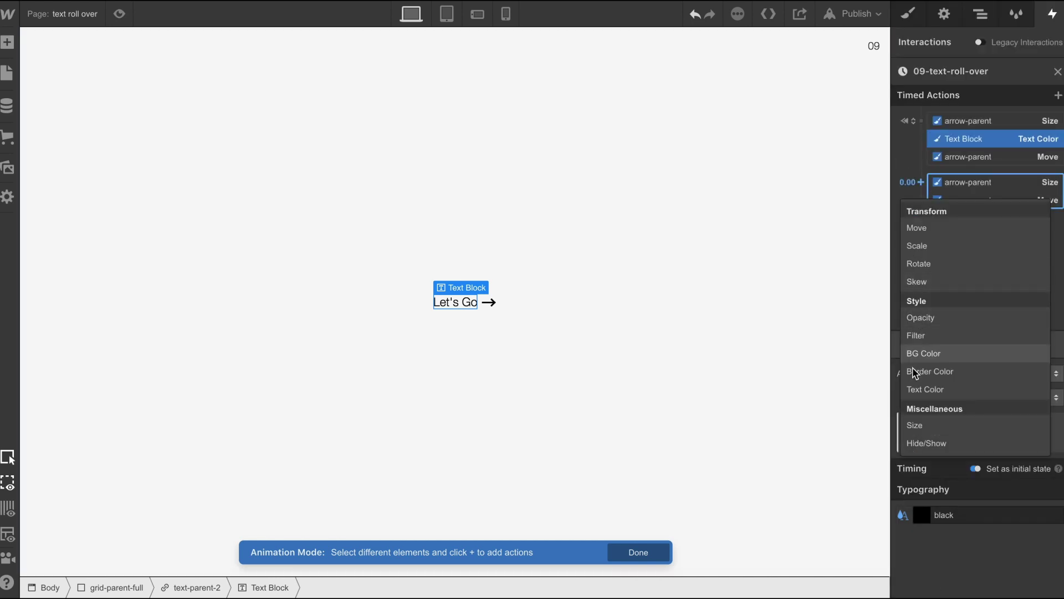
left_click(930, 371)
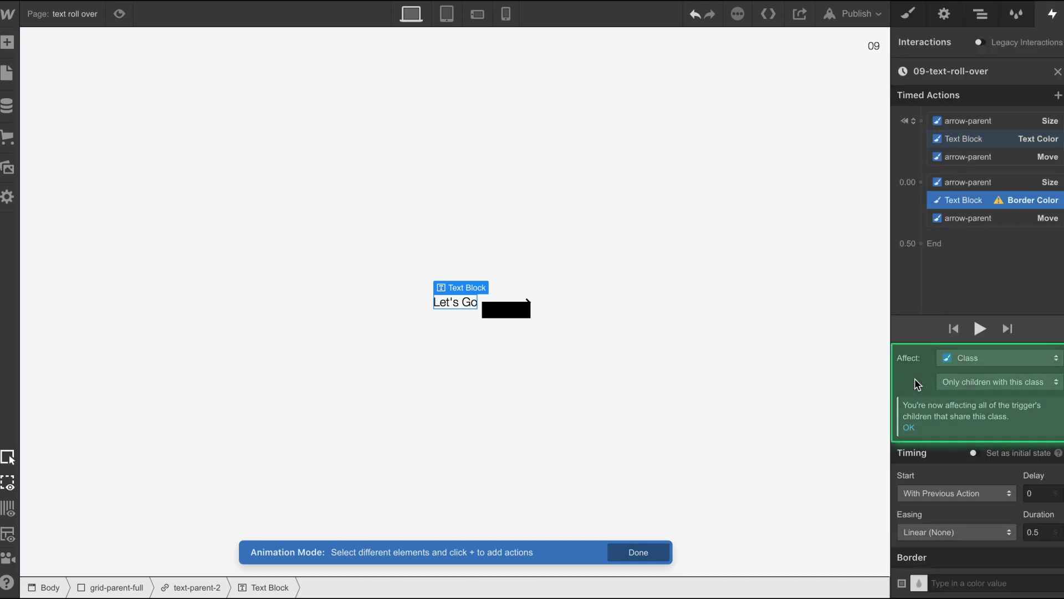
right_click(956, 199)
left_click(958, 217)
Step: Add a Text Color action for the "Let's Go" text block to the 0.00 hover group with the color white
left_click(920, 182)
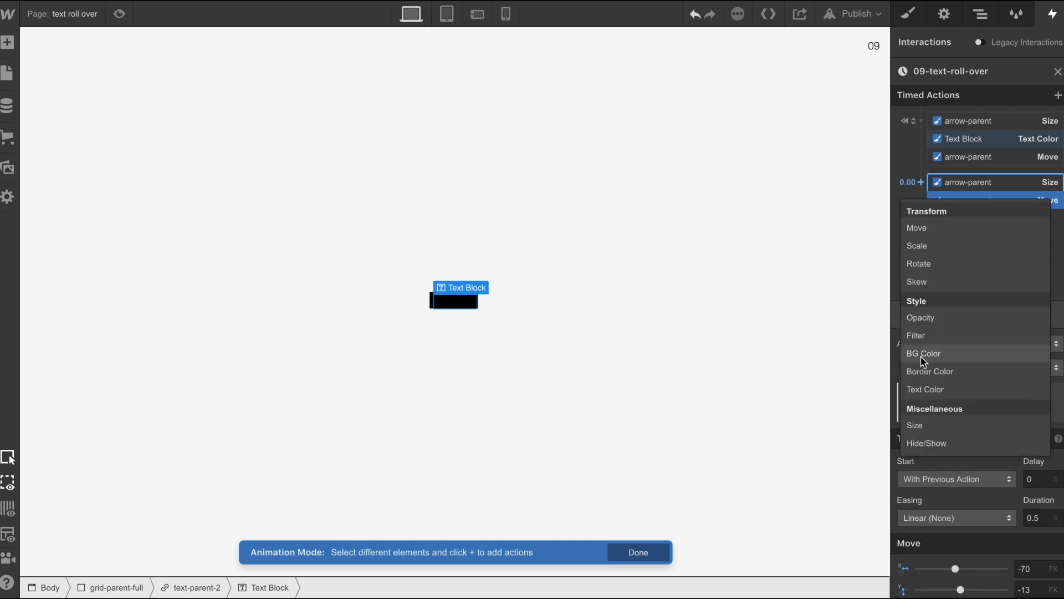
left_click(925, 390)
left_click(922, 583)
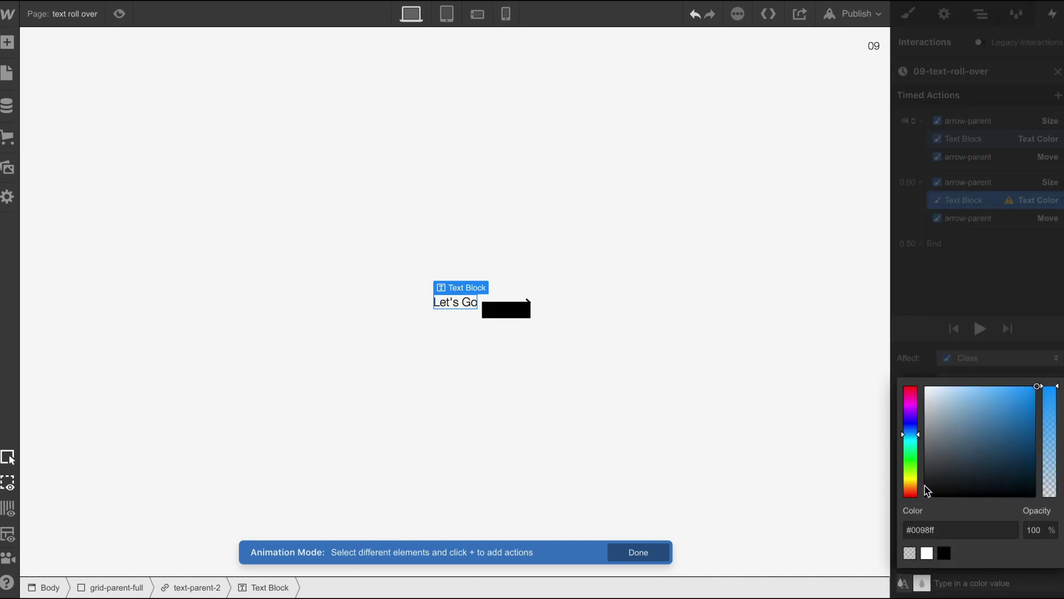
left_click(951, 463)
left_click_drag(936, 408, 914, 376)
left_click(913, 260)
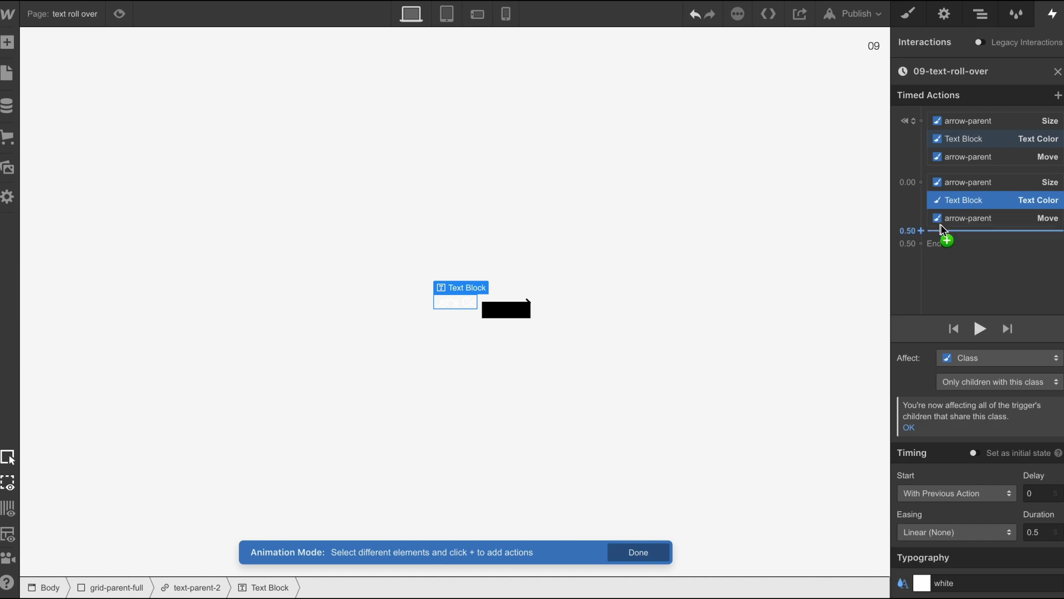
Step: Set arrow-parent's hover Move action to X -68 px and Y -10 px, and preview the rollover
left_click(948, 220)
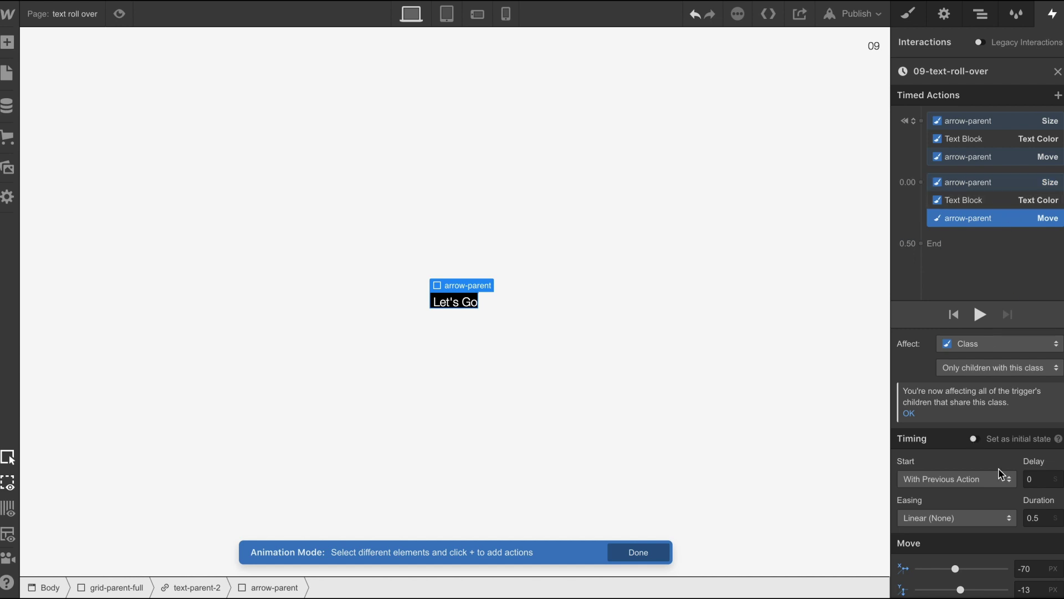
left_click(1042, 575)
key("Up")
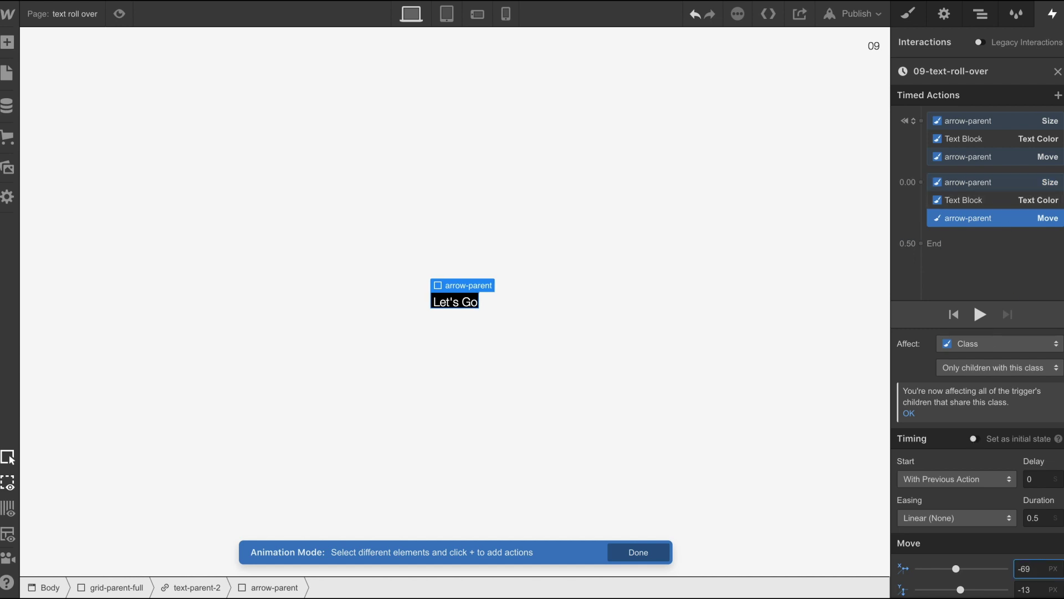
key("Up")
left_click(1040, 589)
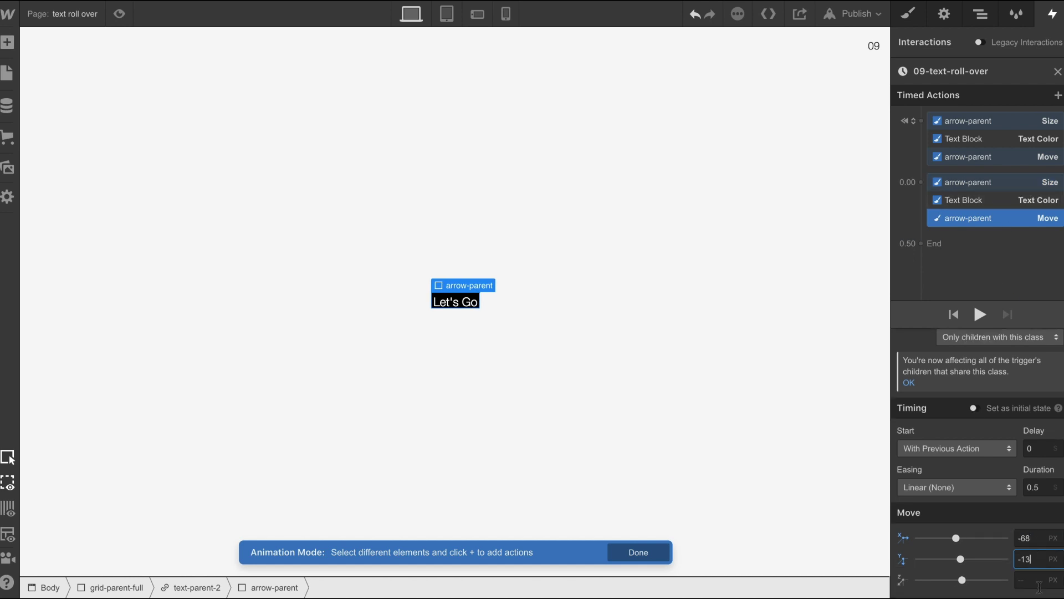
key("Up")
key("Up")
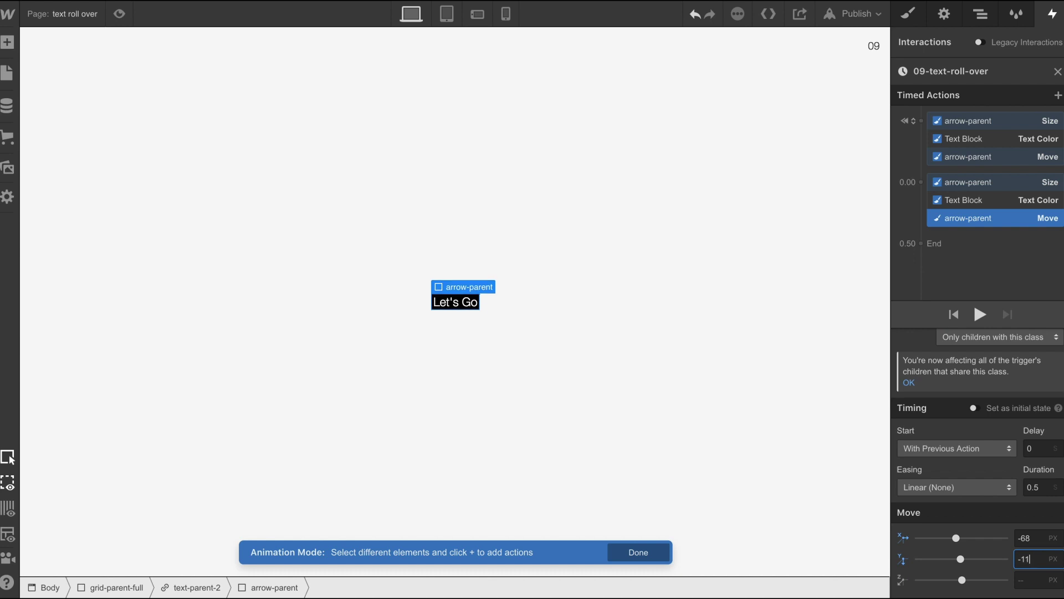
key("Up")
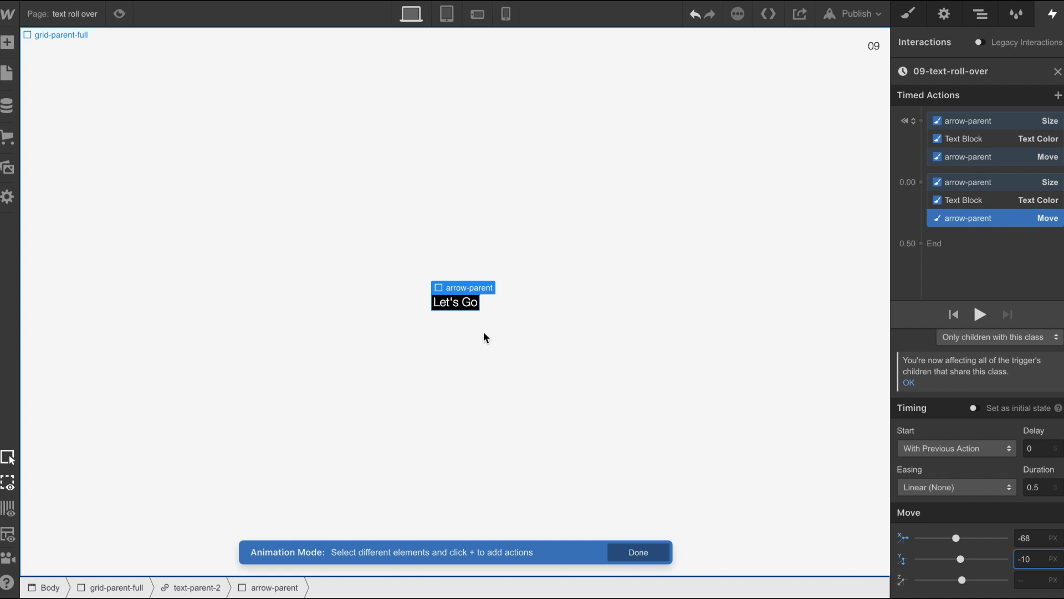
left_click(119, 14)
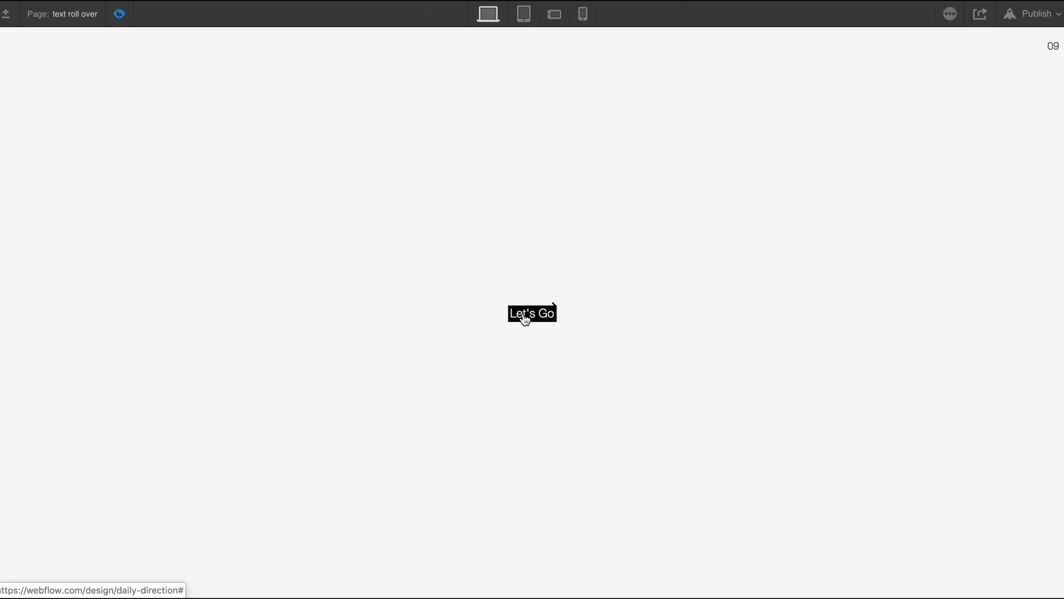
left_click(119, 14)
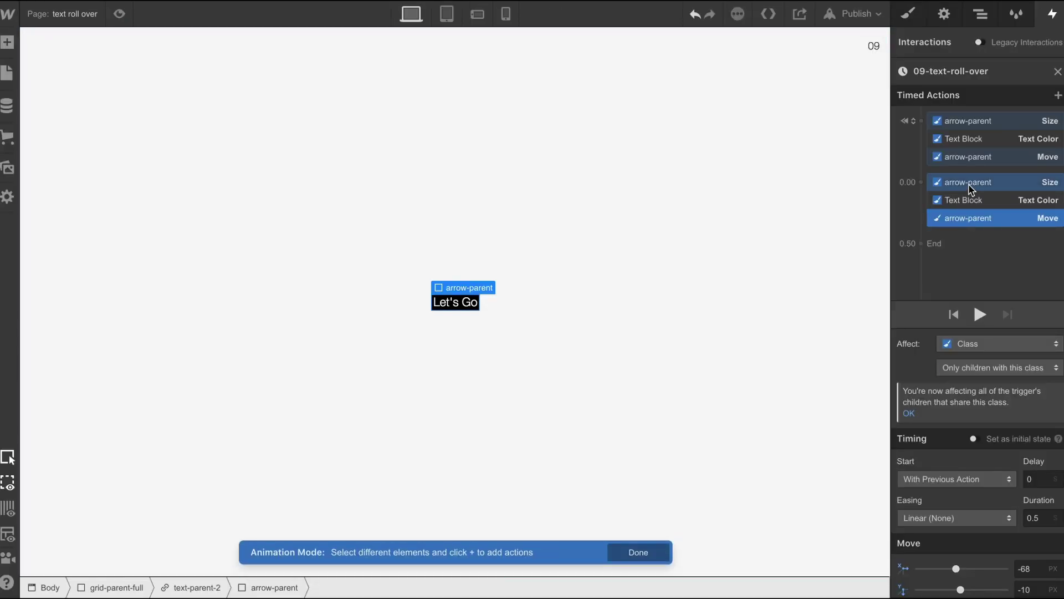
Step: Set the easing to Ease and the duration to 0.3 s for all three hover actions at once, and preview the rollover
left_click(969, 184, "shift")
left_click(998, 538)
left_click(979, 534)
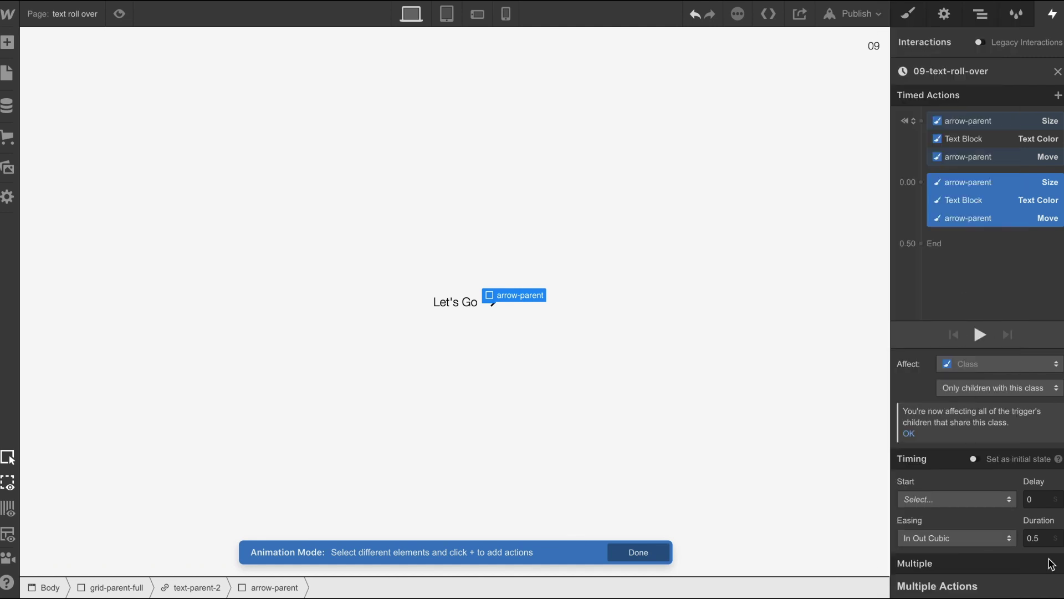
left_click(960, 537)
left_click(899, 49)
left_click(1042, 540)
left_click(119, 14)
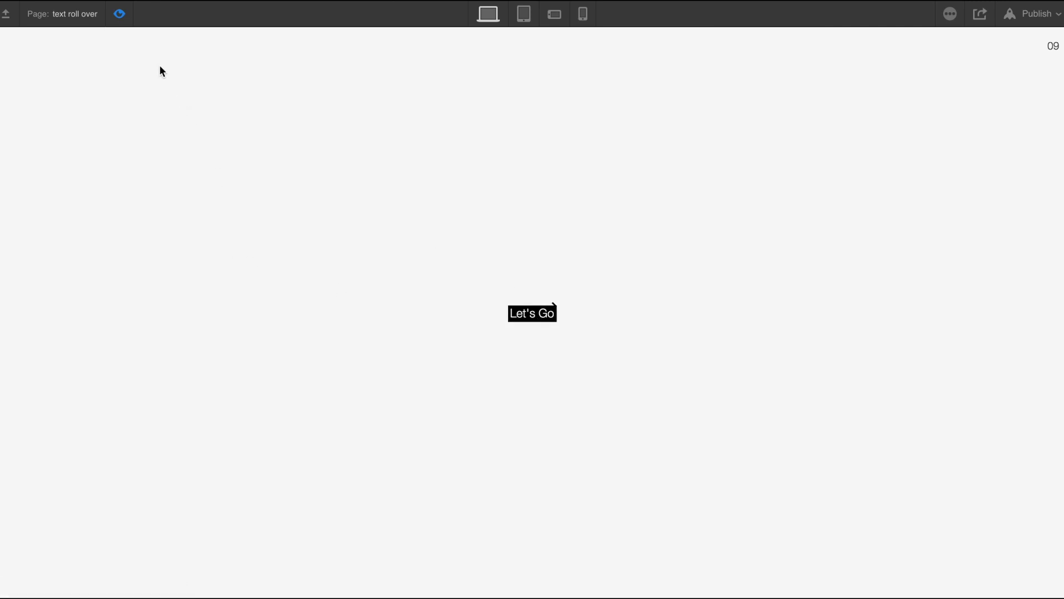
left_click(127, 15)
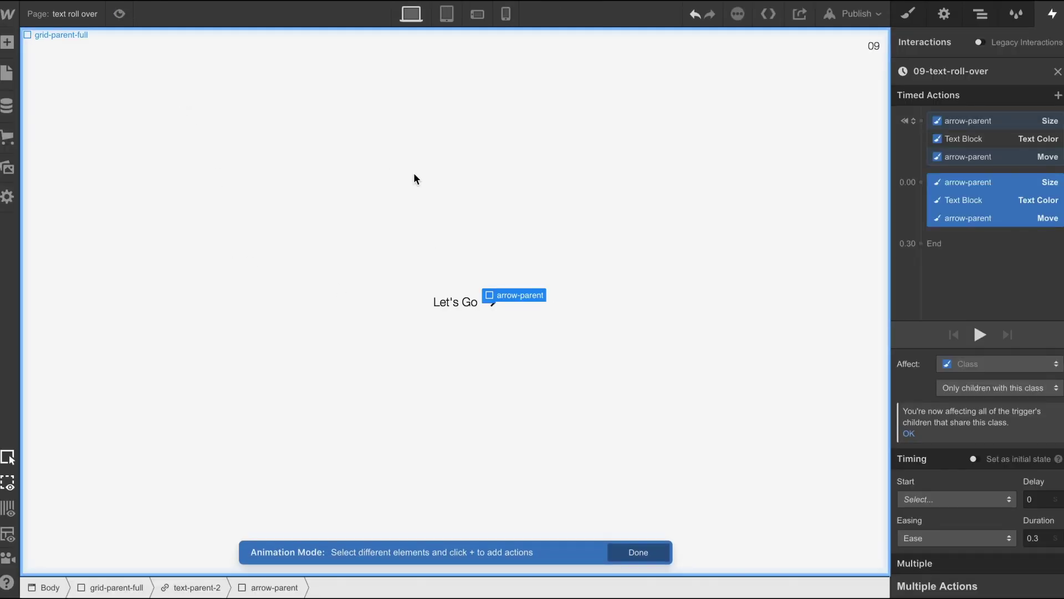
Step: Add an initial-state Opacity action of 100% for the arrowhead piece a-11
left_click(493, 303)
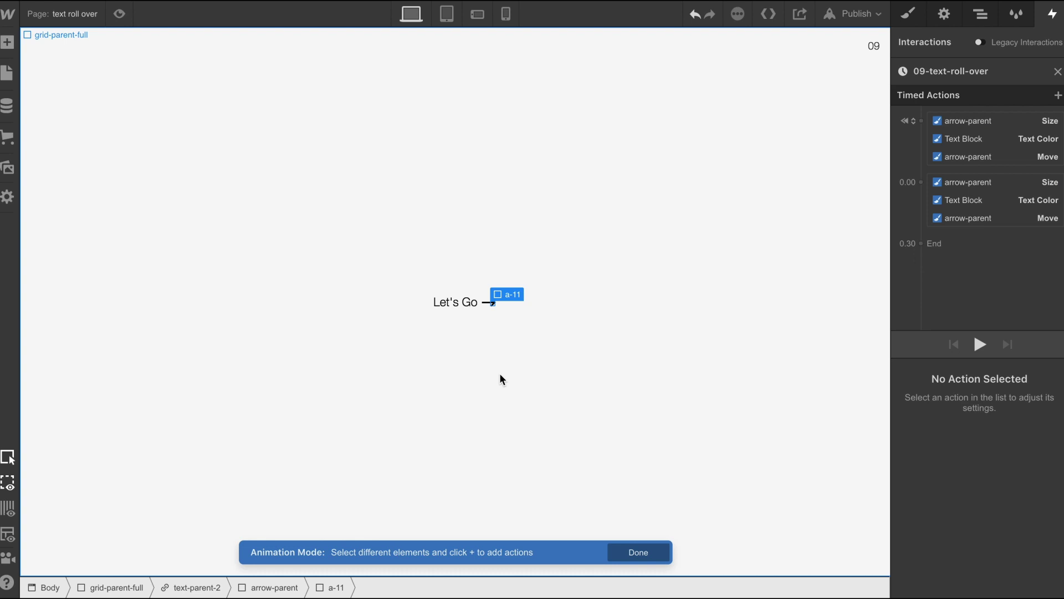
left_click(922, 121)
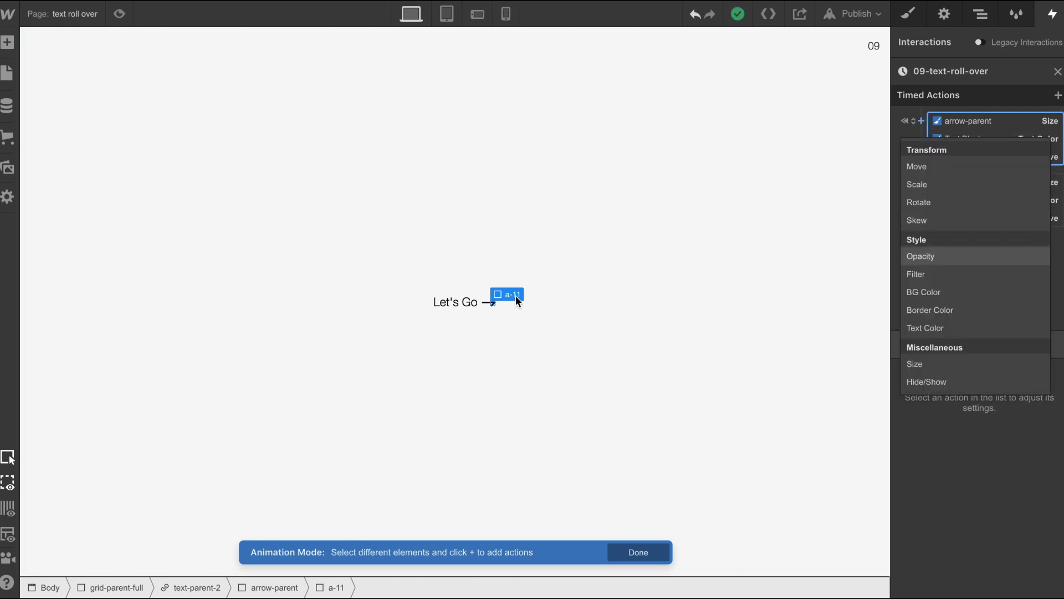
left_click(935, 256)
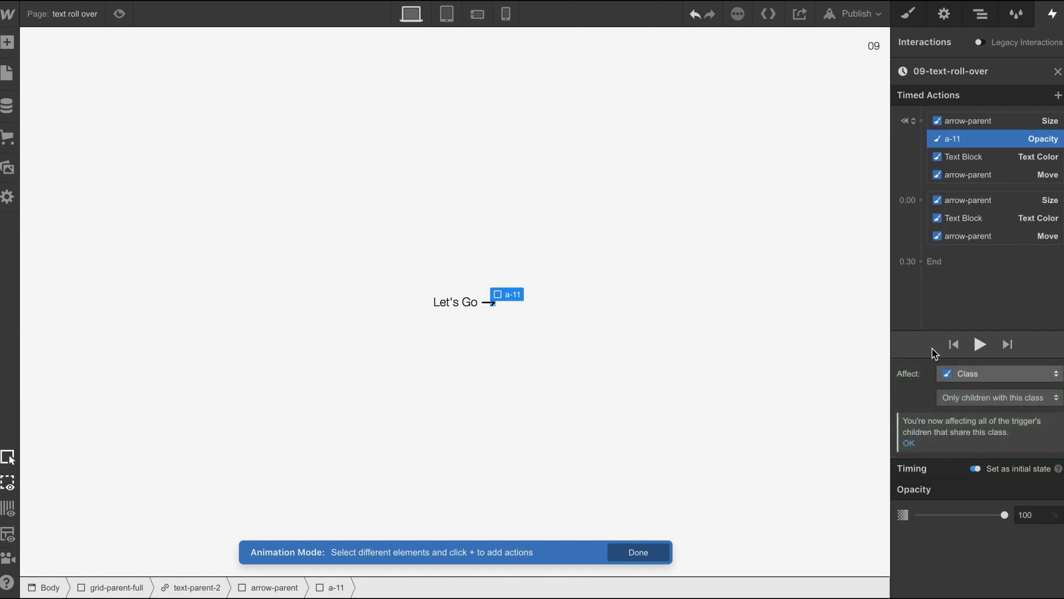
Step: Add a hover Opacity action for a-11 at 0% with Ease easing and a 0.3 s duration
left_click(920, 201)
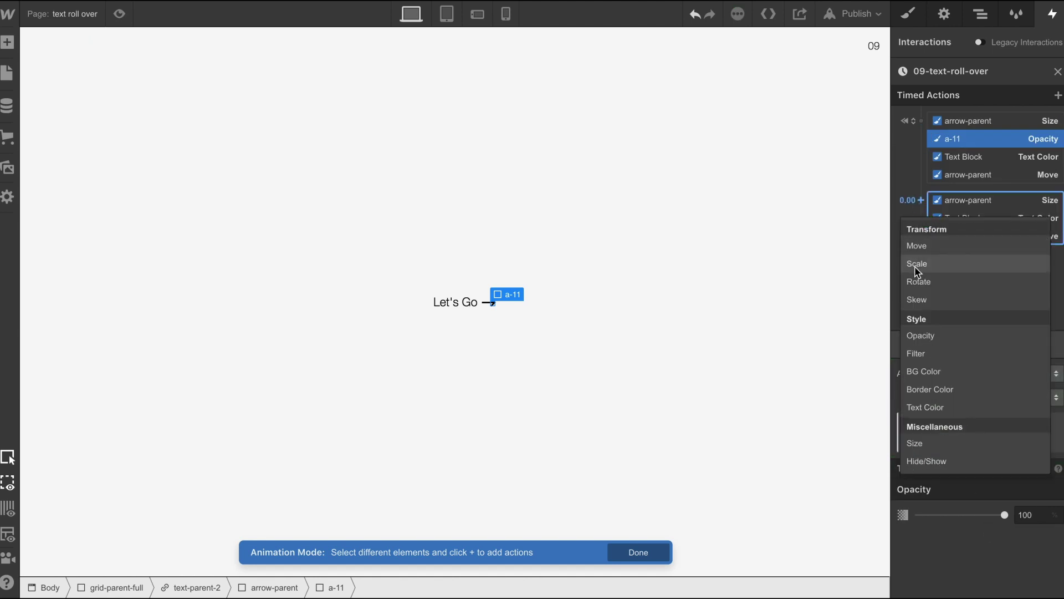
left_click(924, 336)
left_click_drag(1005, 579, 918, 579)
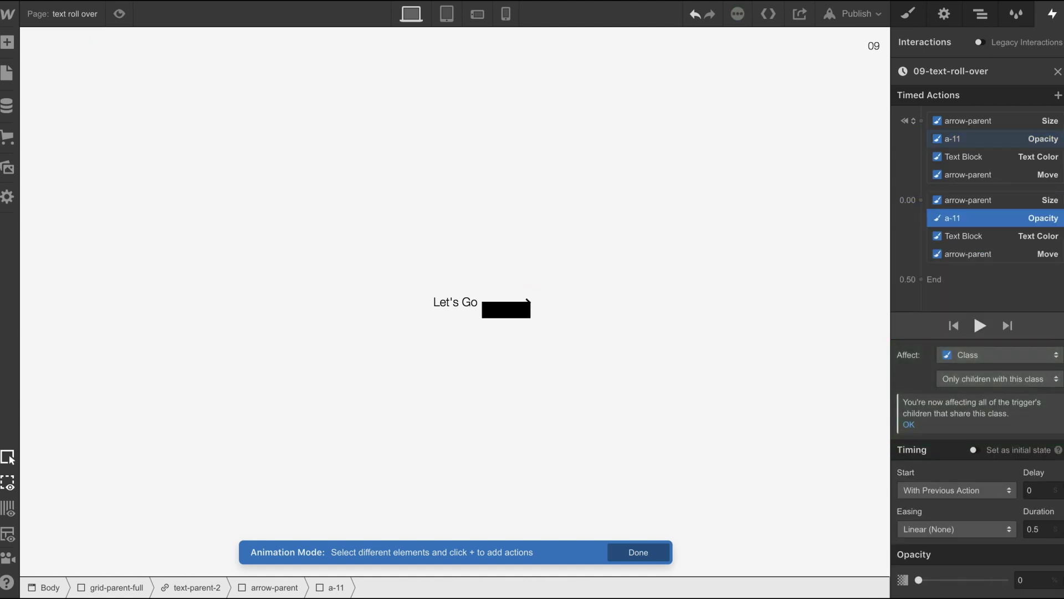
left_click(920, 530)
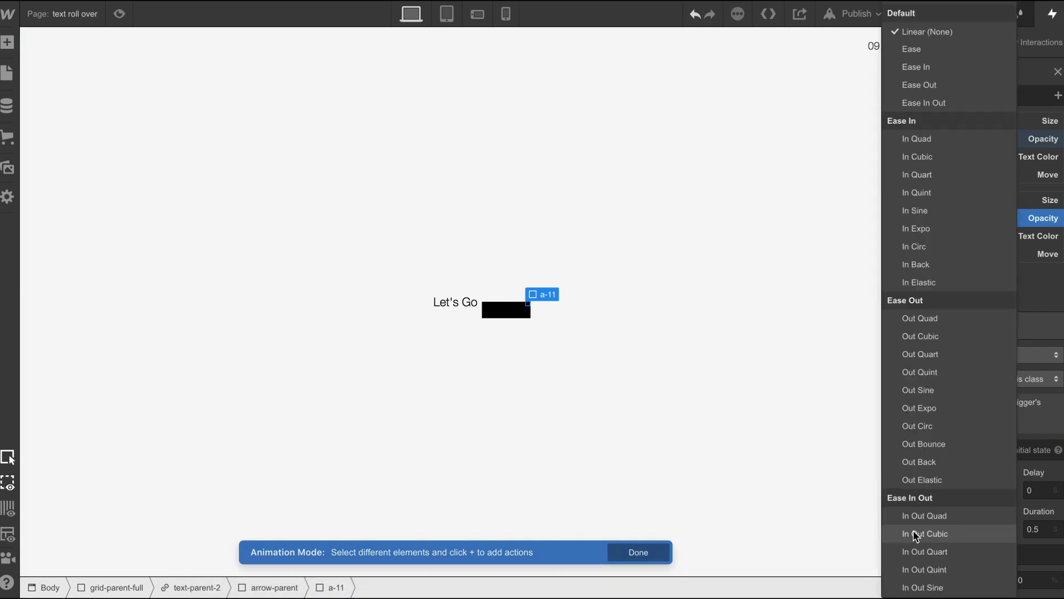
left_click(911, 50)
left_click(1043, 529)
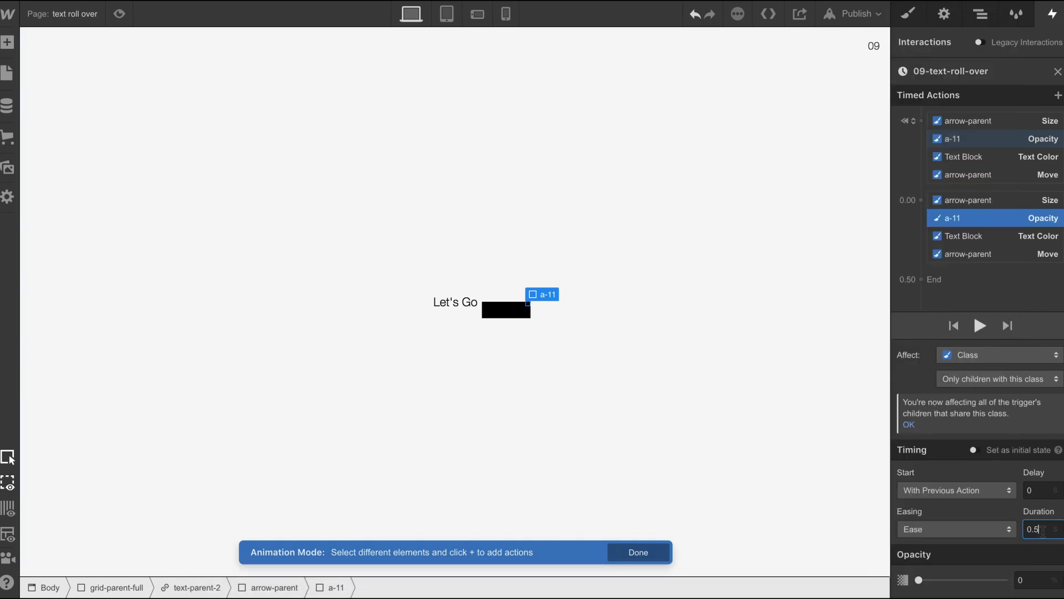
type("3")
left_click(608, 371)
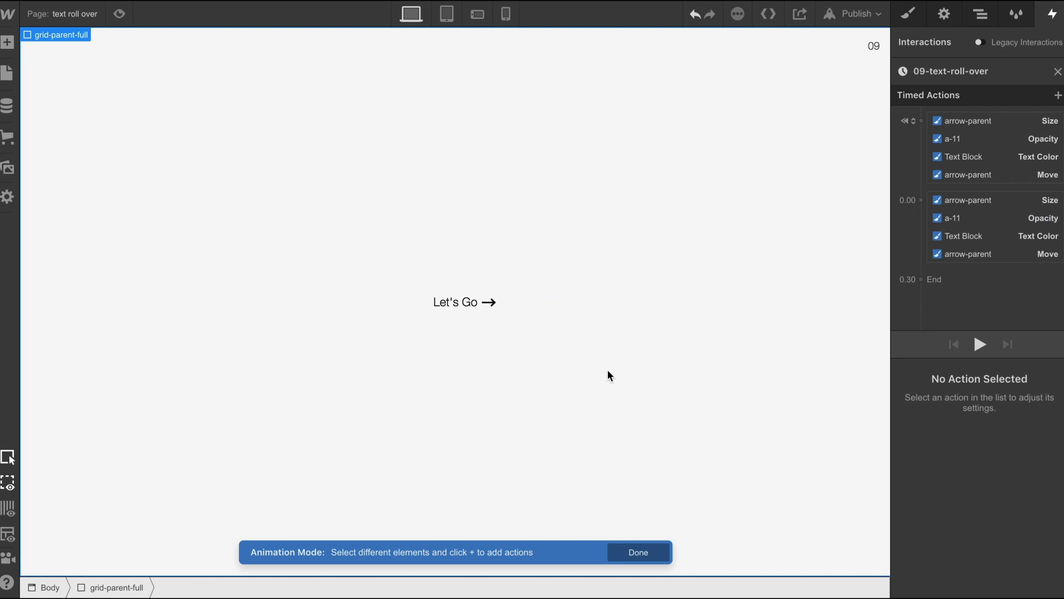
Step: Add an initial-state Opacity action of 100% for the arrowhead piece a-22
left_click(492, 299)
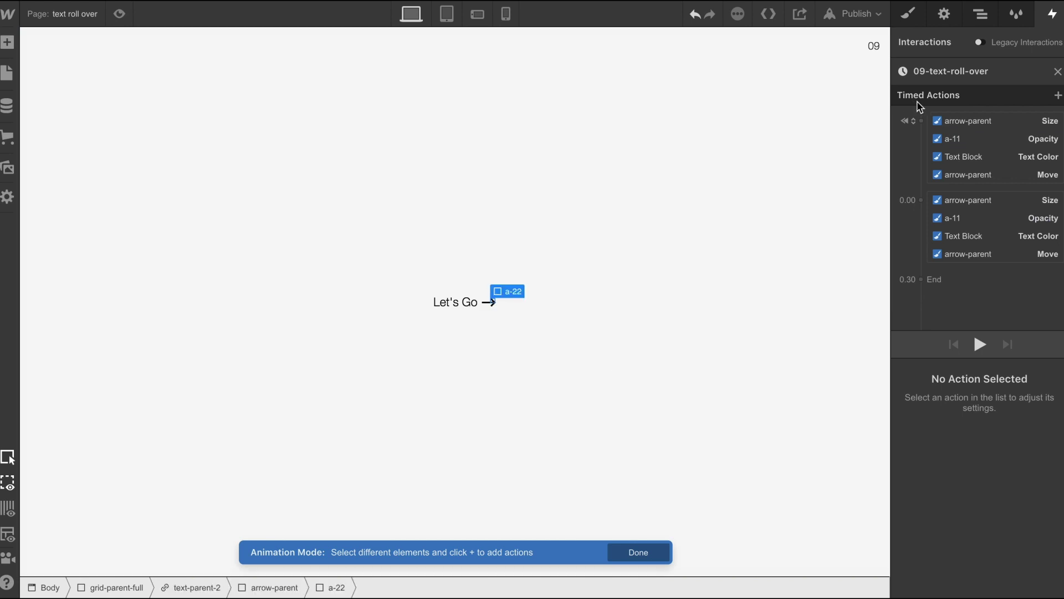
left_click(923, 122)
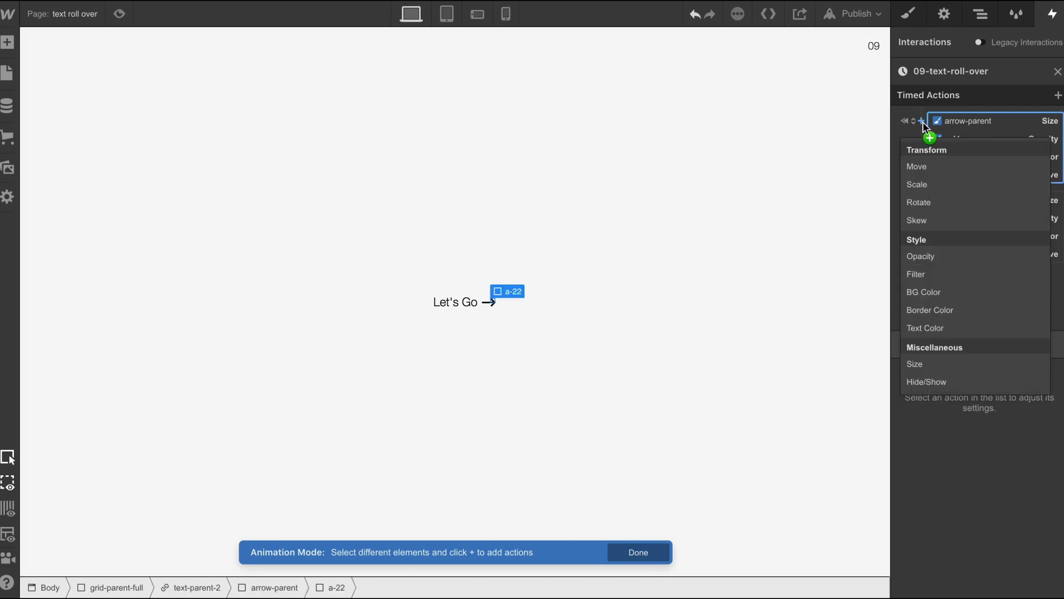
left_click(918, 254)
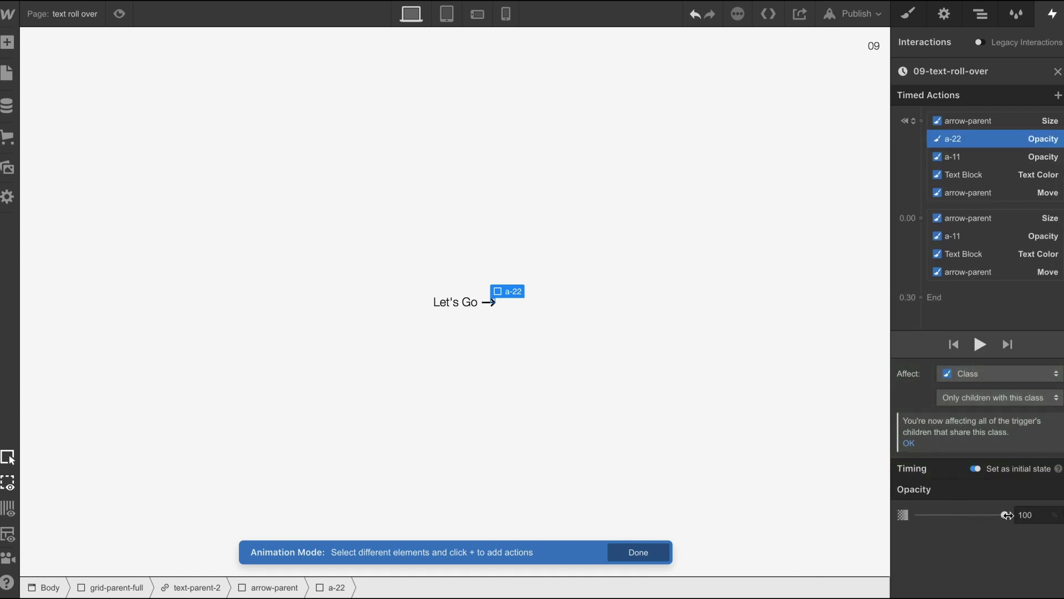
mouse_move(1008, 515)
left_mouse_down()
mouse_move(931, 513)
mouse_move(1004, 515)
left_mouse_up()
Step: Add a hover Opacity action for a-22 at 0% with Ease easing and a 0.1 s duration, and preview the rollover
left_click(922, 219)
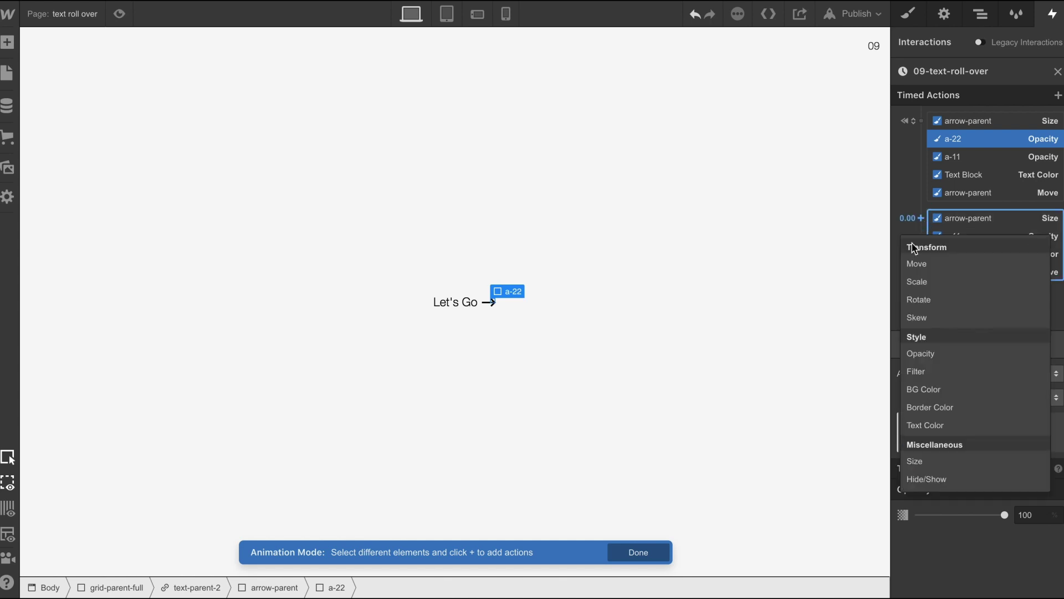
left_click(915, 355)
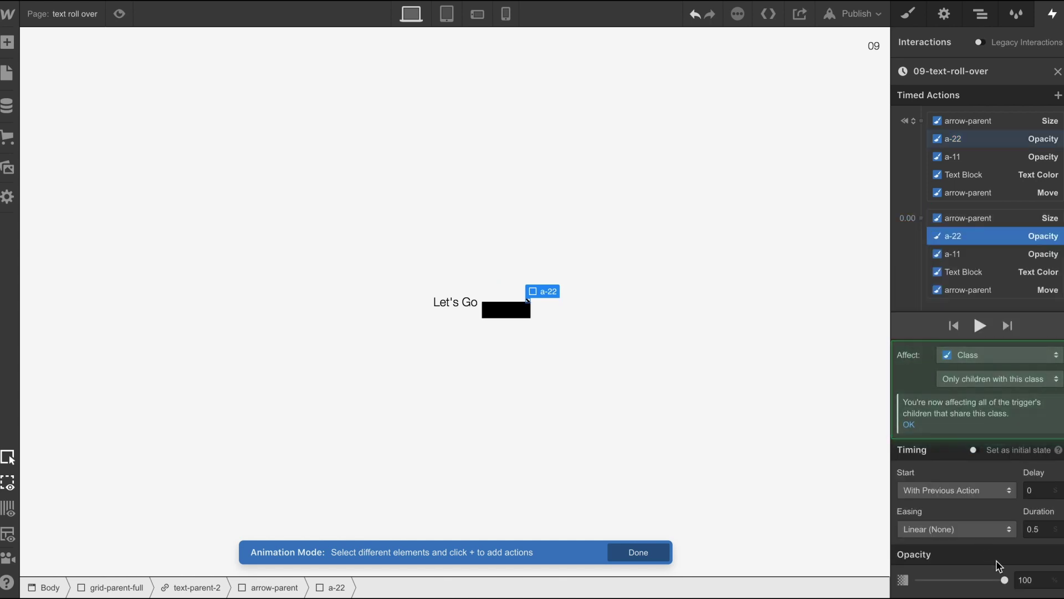
left_click_drag(1004, 579, 885, 581)
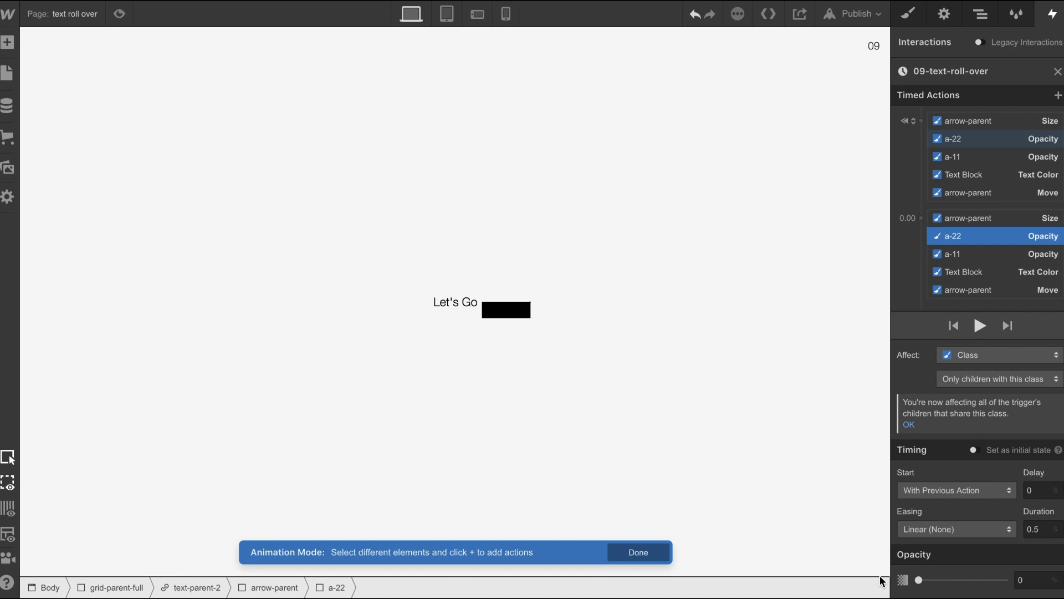
left_click(927, 529)
left_click(909, 48)
left_click(1042, 529)
type("1")
left_click(392, 207)
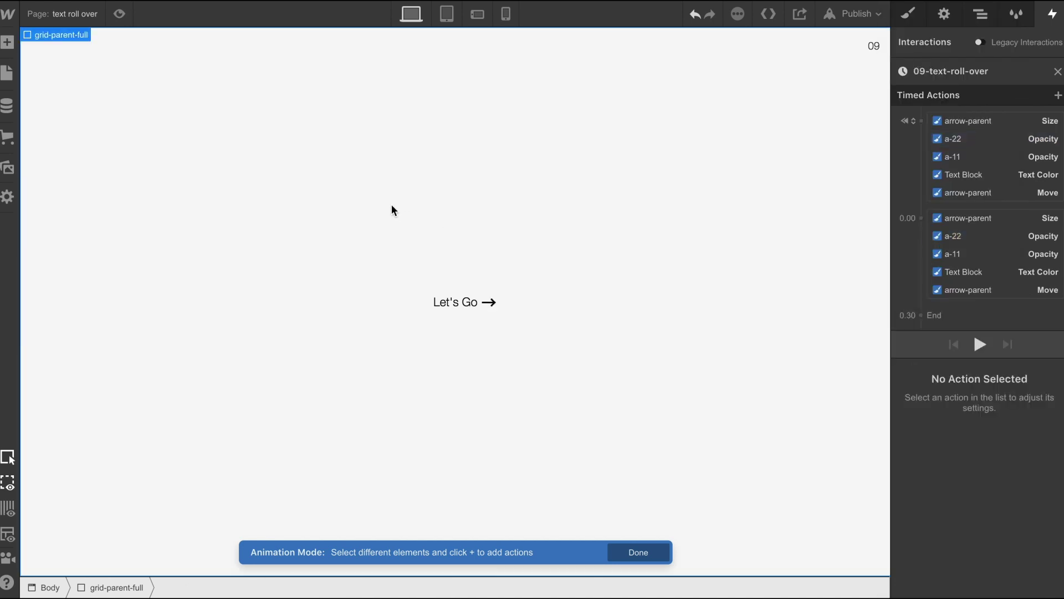
left_click(120, 14)
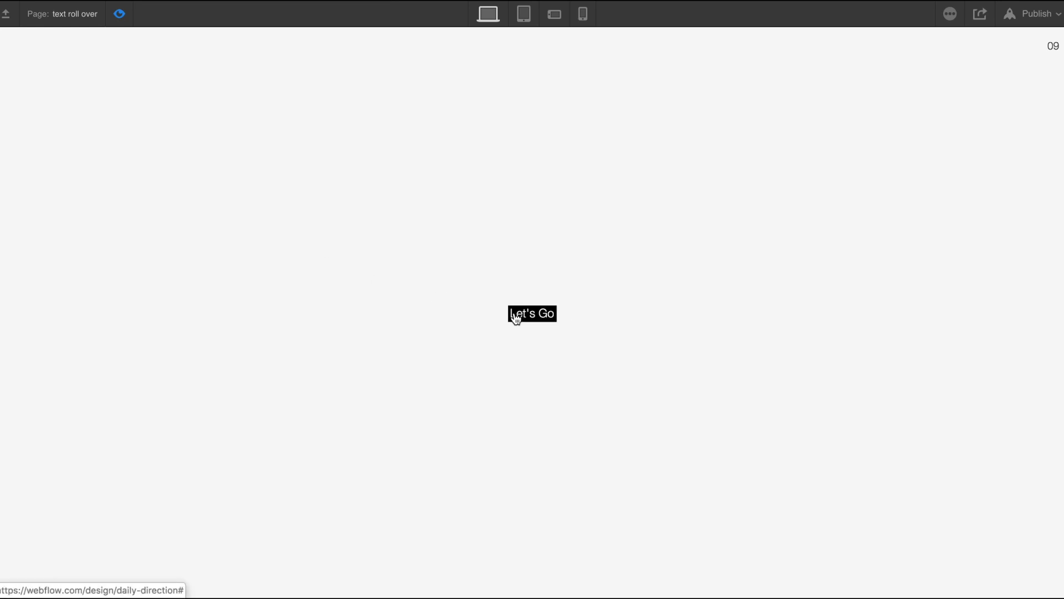
left_click(119, 14)
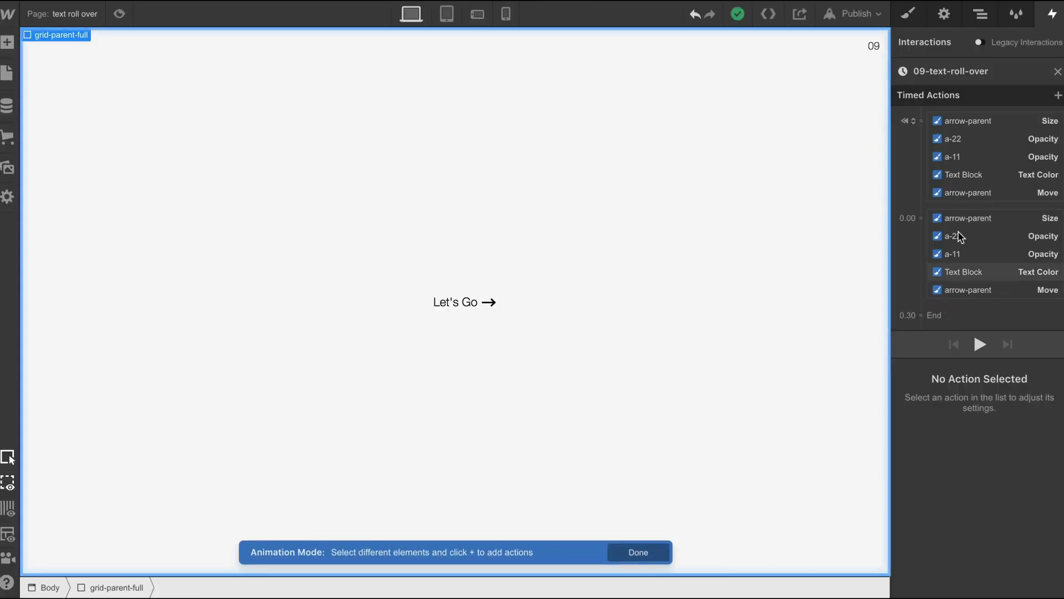
Step: Set the duration of the hover arrow-parent Size, Text Block Text Color and arrow-parent Move actions to 0.5 s and preview the rollover
left_click(966, 227)
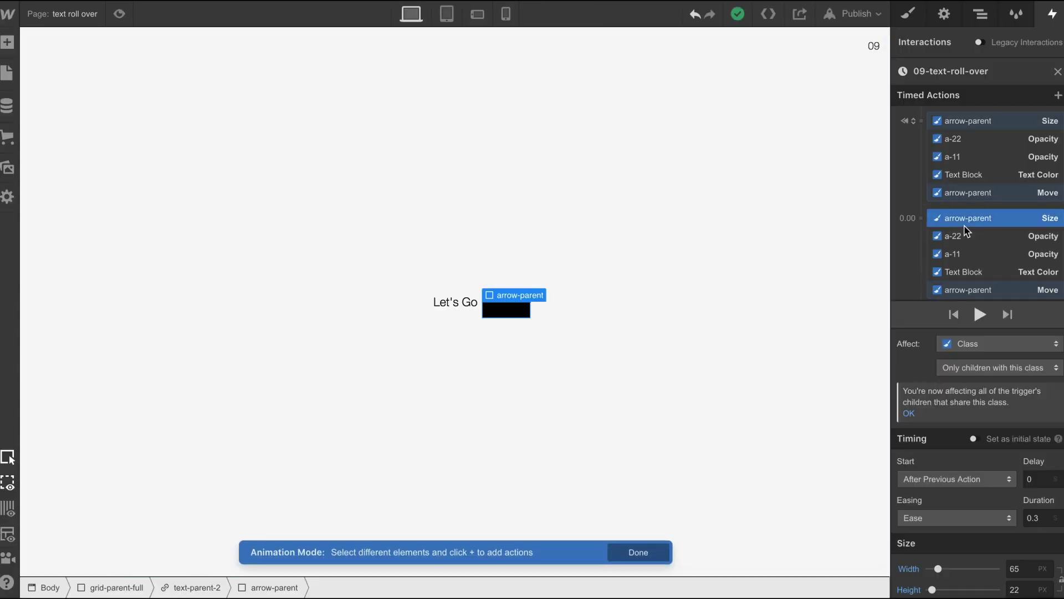
left_click(974, 273, "super")
left_click(974, 288, "super")
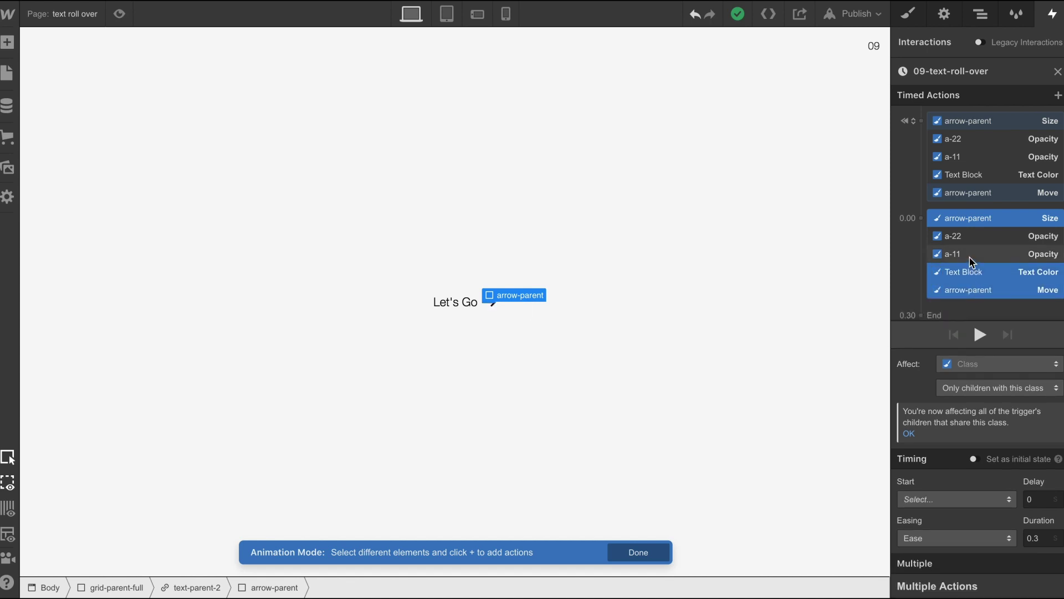
left_click(1046, 542)
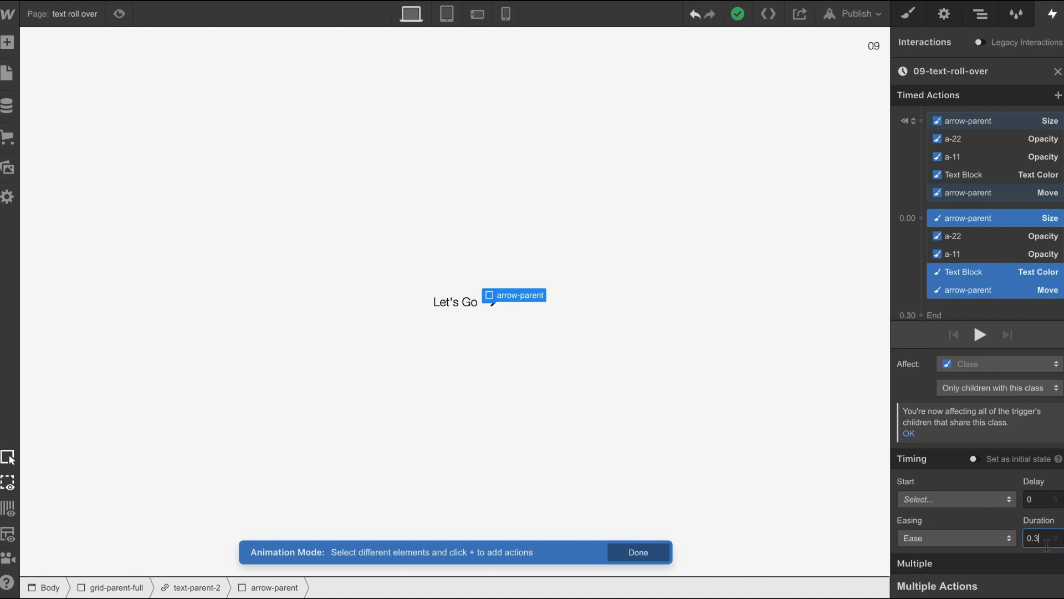
left_click(119, 14)
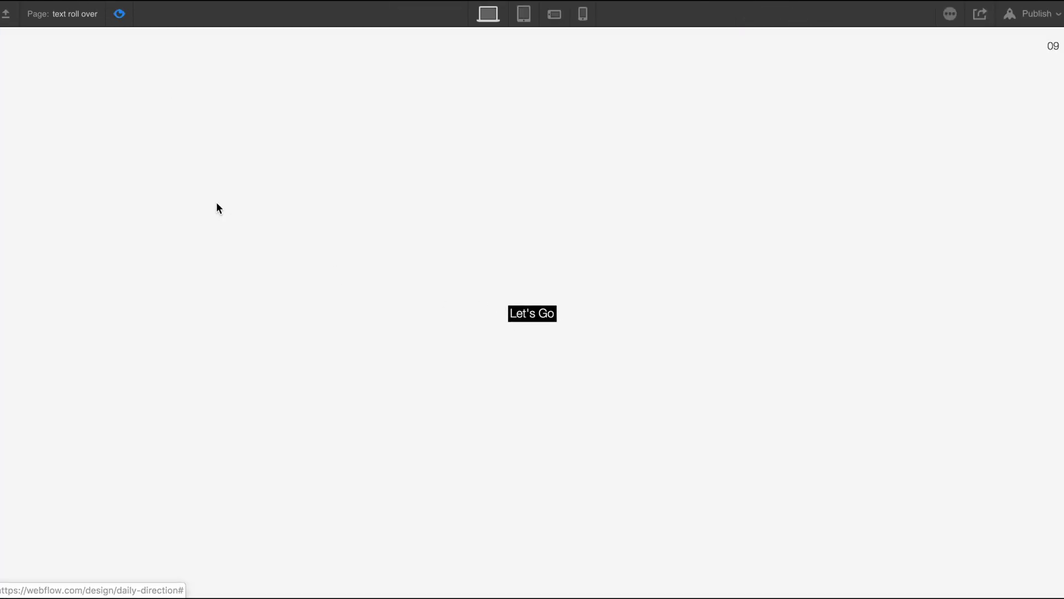
left_click(118, 16)
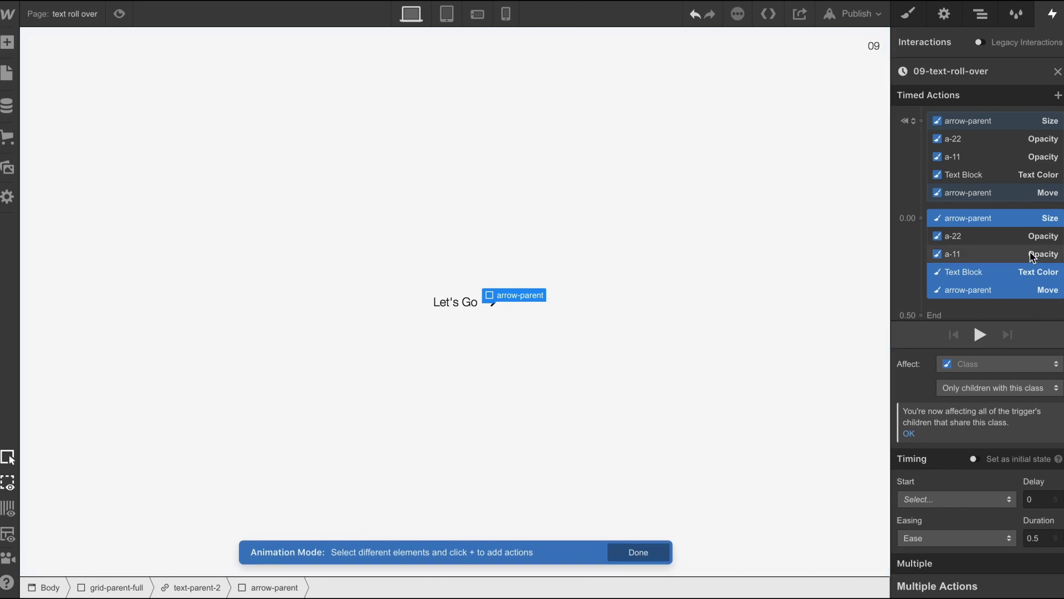
Step: Delay the hover Text Color action of the Text Block by 0.2 s and preview the rollover
left_click(1005, 275)
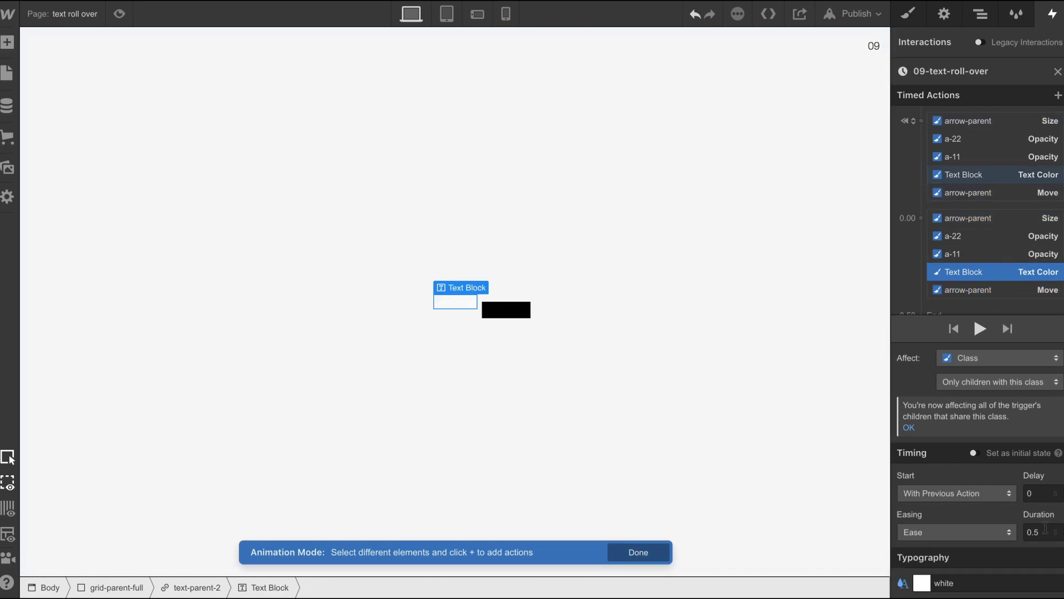
type("2")
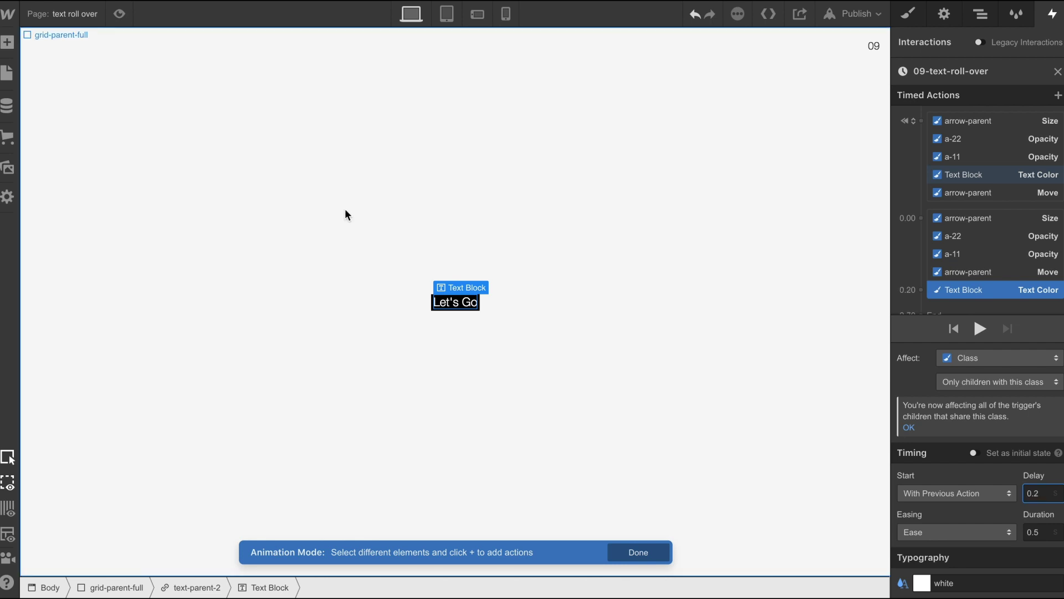
left_click(118, 15)
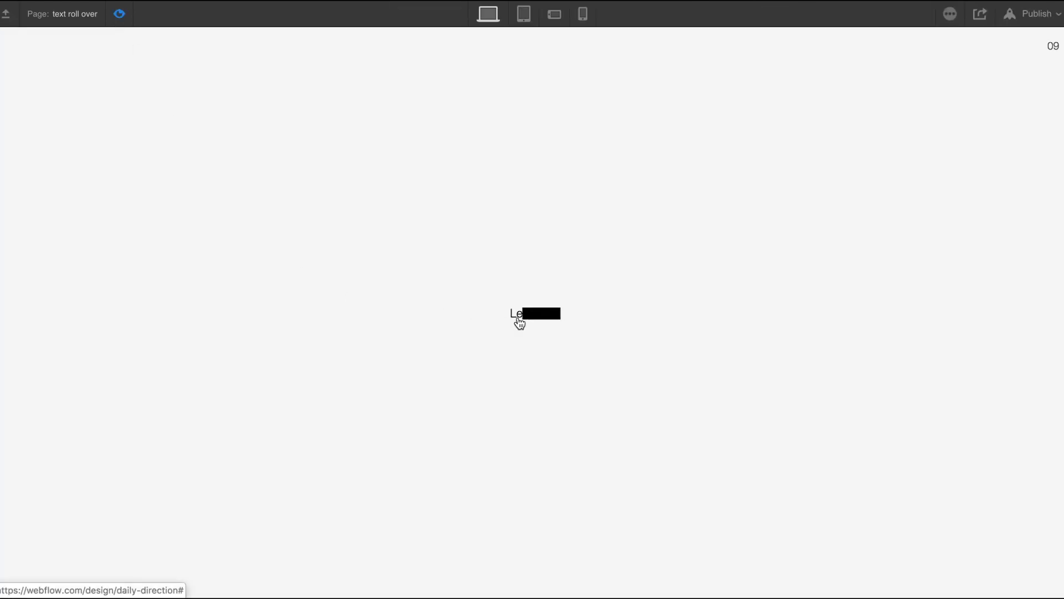
left_click(120, 15)
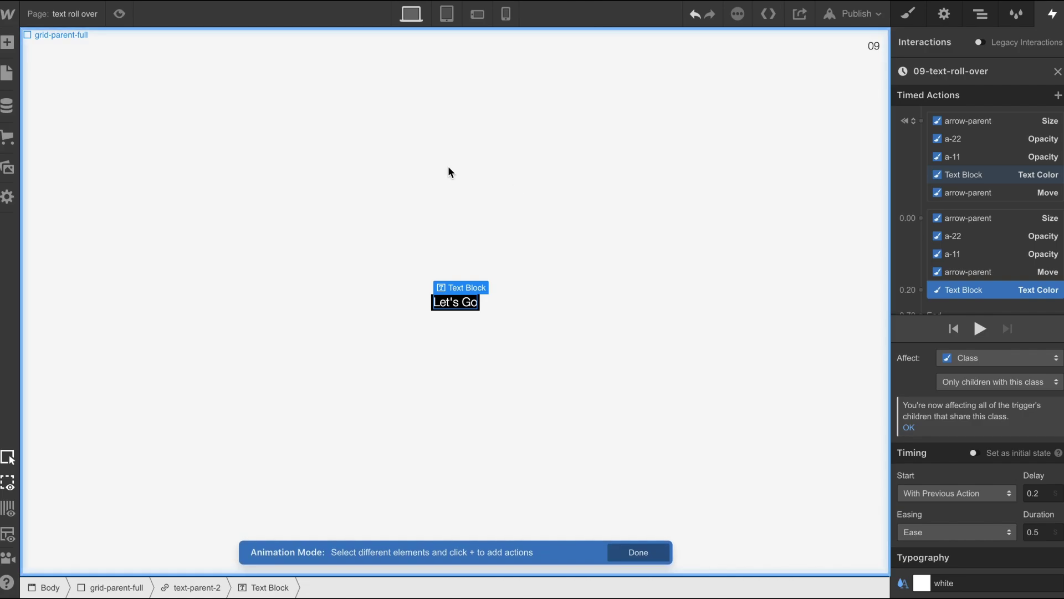
key("p")
left_click(119, 13)
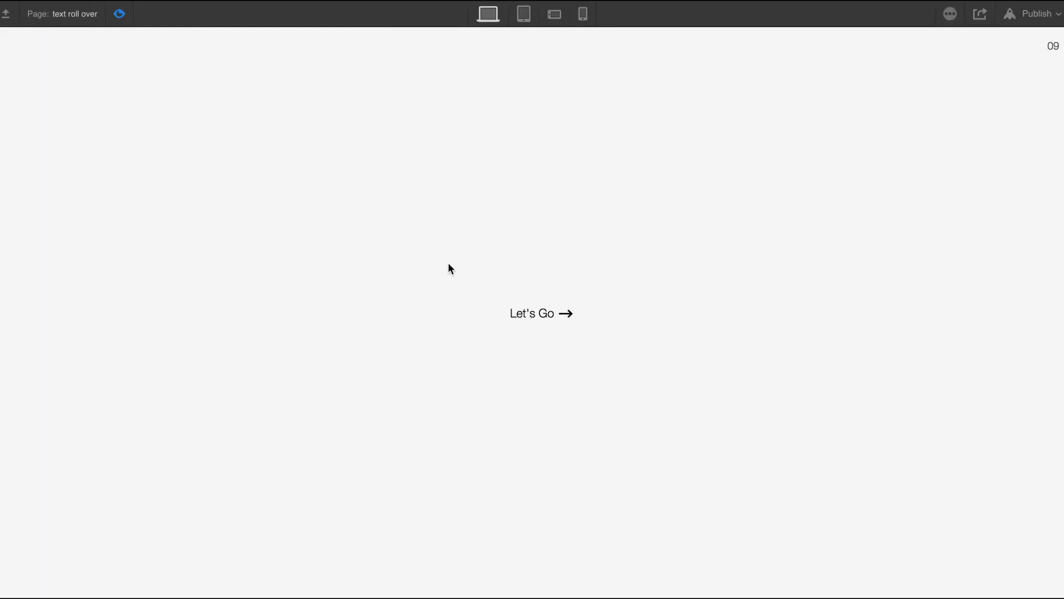
left_click(119, 14)
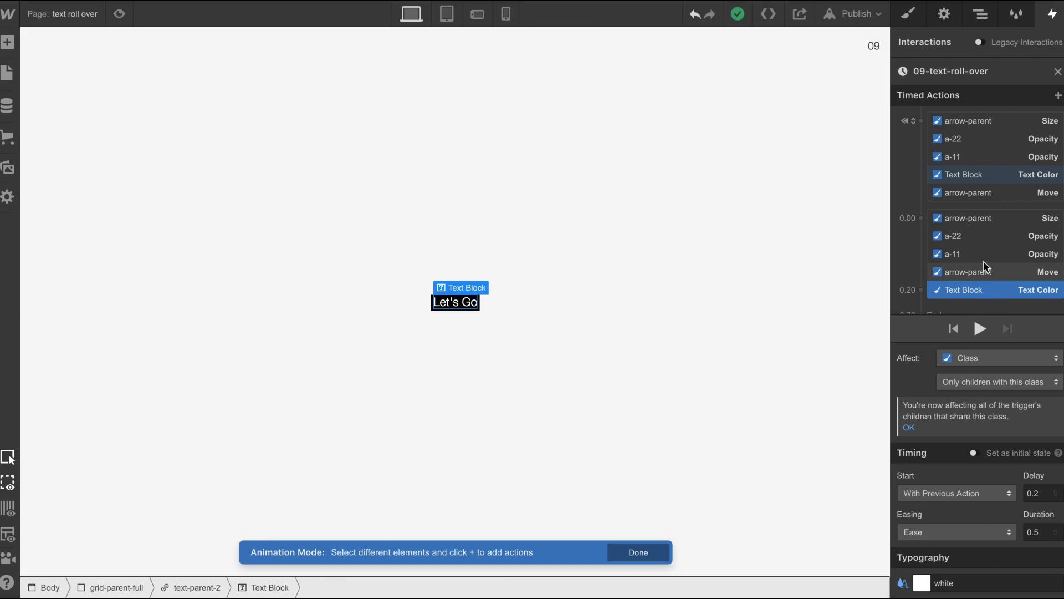
Step: Set the duration of the hover arrow-parent Size action to 0.3 s and preview the rollover
left_click(983, 218)
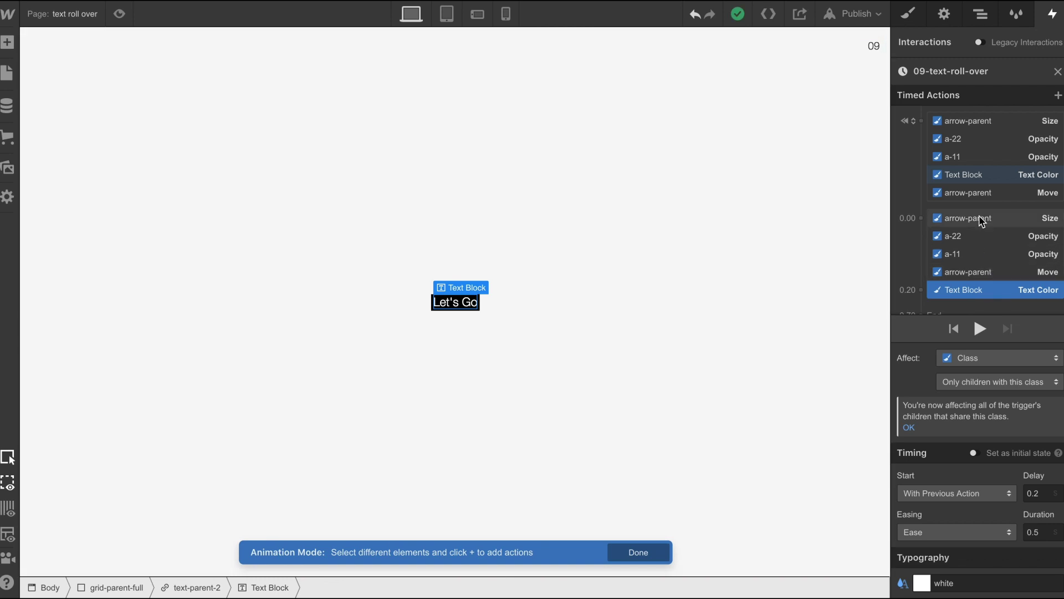
left_click(1034, 518)
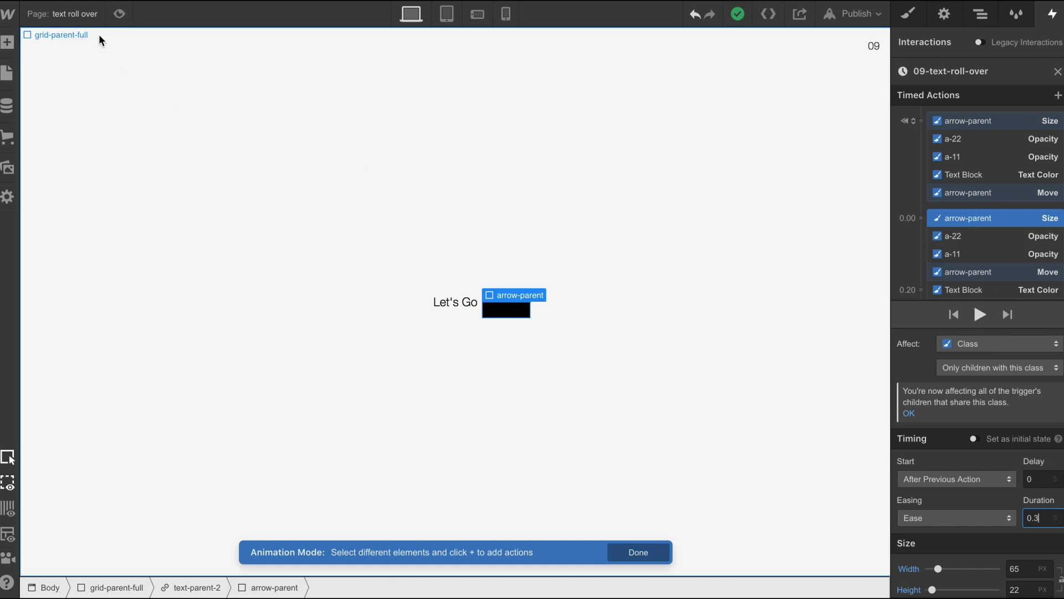
left_click(120, 14)
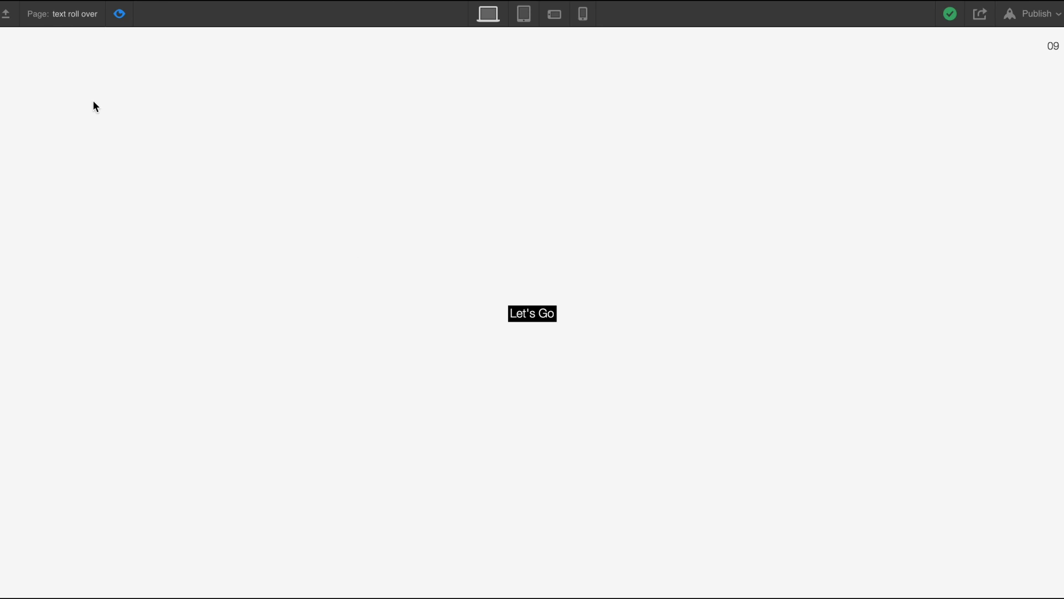
left_click(124, 16)
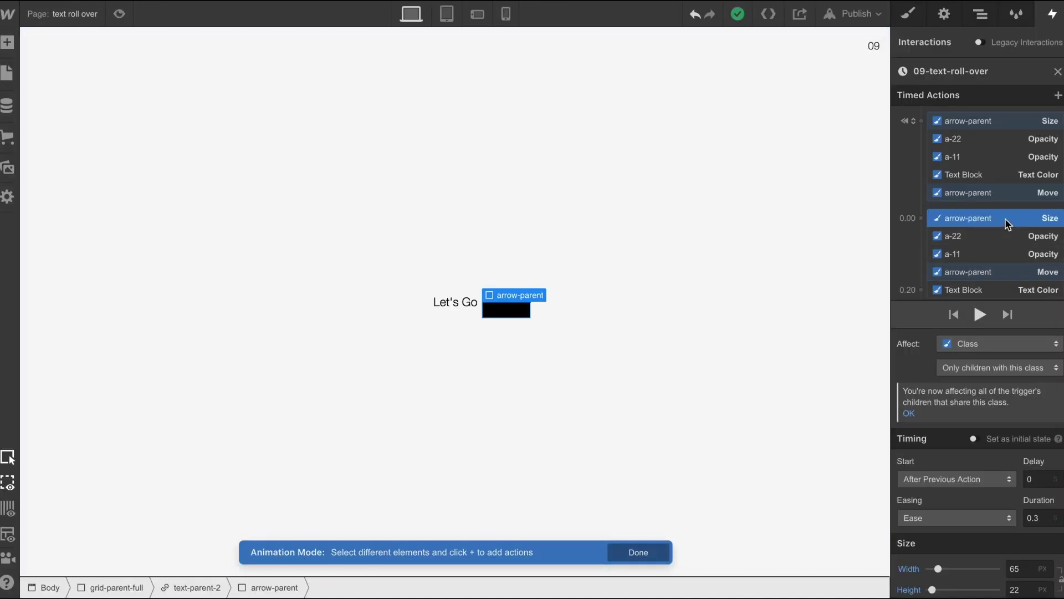
Step: Set the duration of the hover arrow-parent Move action to 0.3 s and preview the rollover
left_click(998, 272)
left_click(1042, 518)
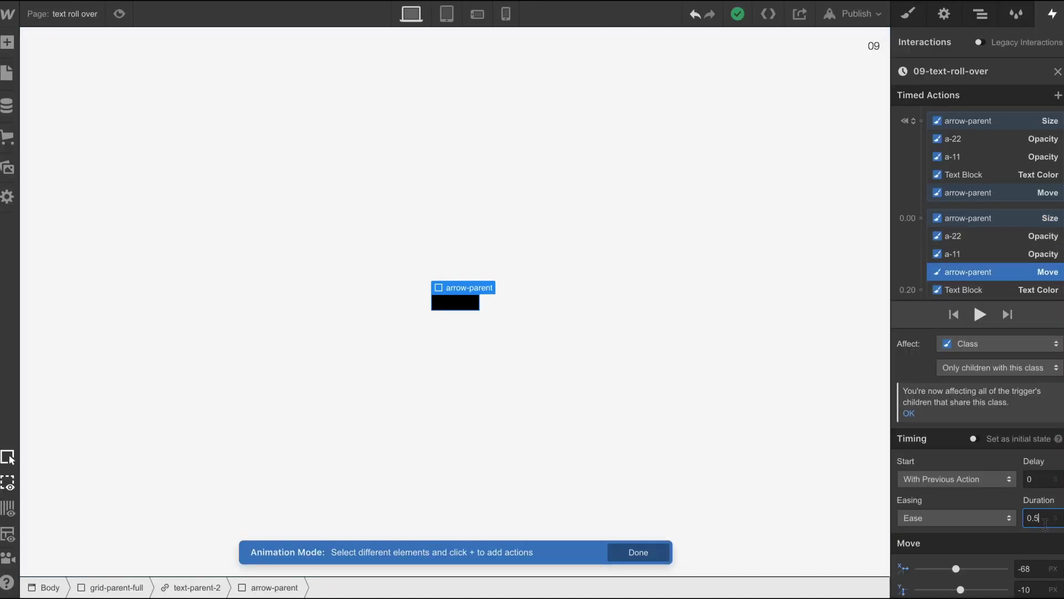
type("3")
left_click(119, 14)
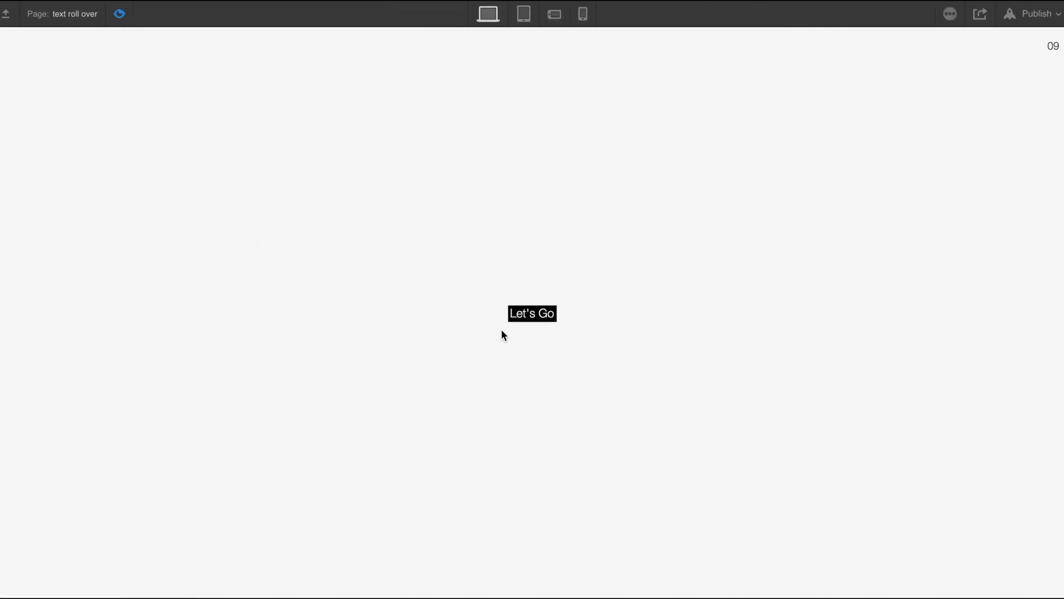
left_click(119, 14)
Step: Close the 09-text-roll-over timeline and set the link's hover-out action to Start an Animation
scroll(1001, 248, "down", 1)
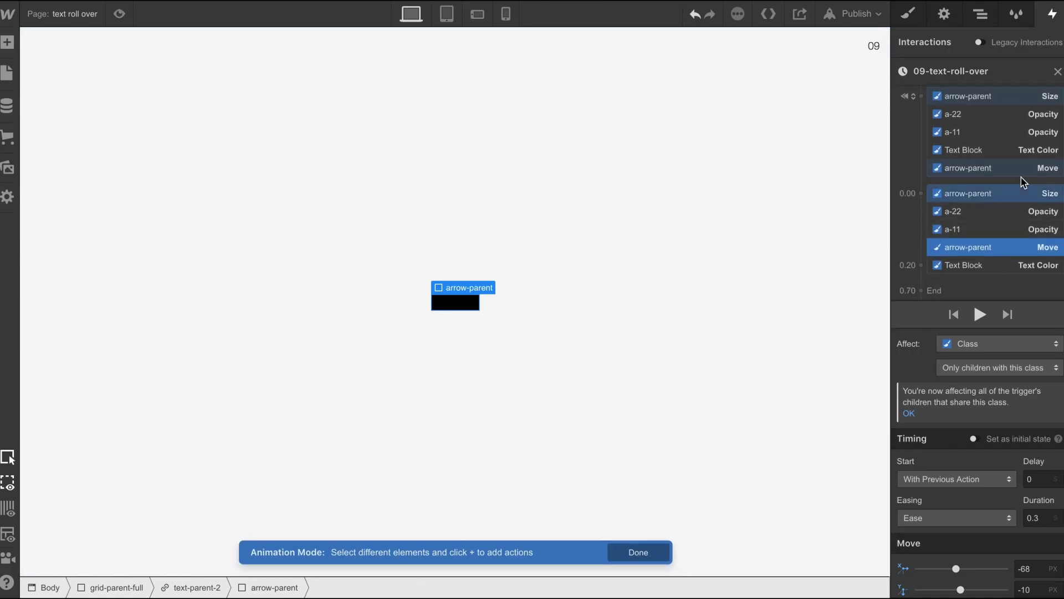
left_click(1057, 71)
scroll(1013, 292, "down", 10)
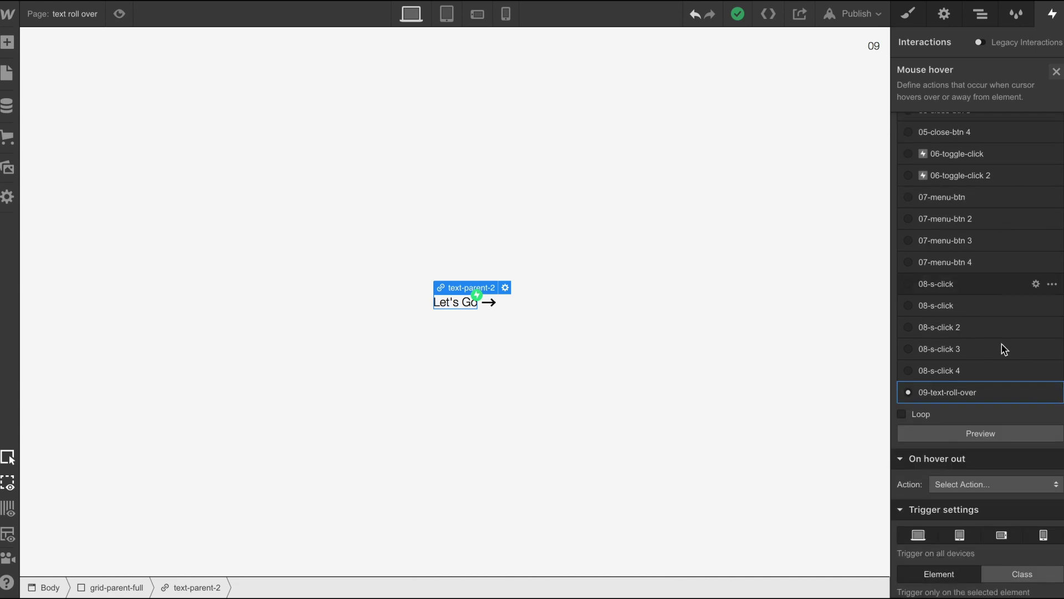
left_click(998, 485)
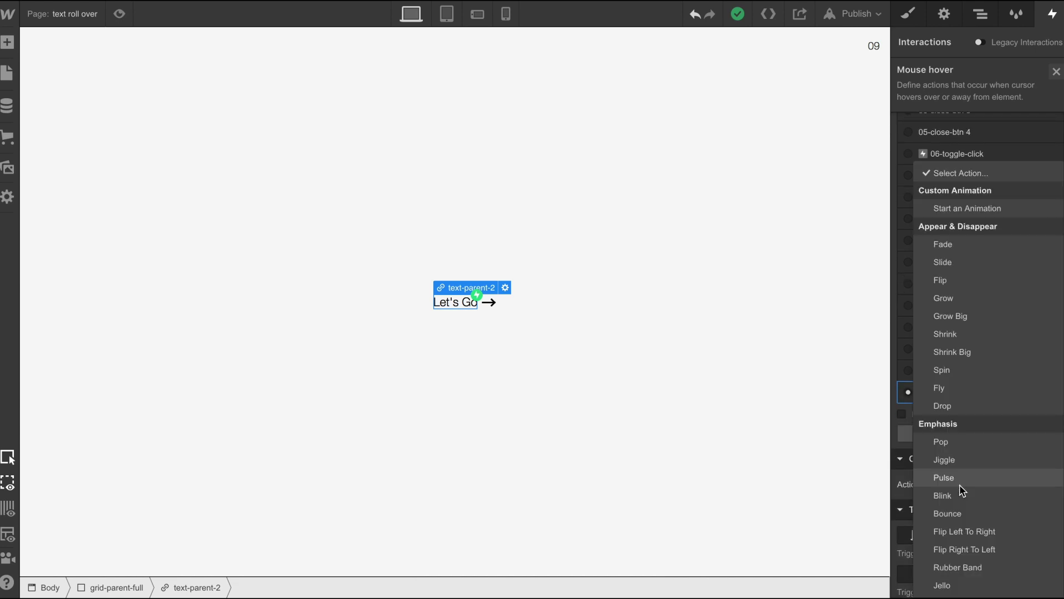
left_click(932, 208)
Step: Duplicate the 09-text-roll-over animation, assign the copy 09-text-roll-over 2 to hover out, and open it for editing
scroll(984, 496, "down", 10)
left_click(1051, 468)
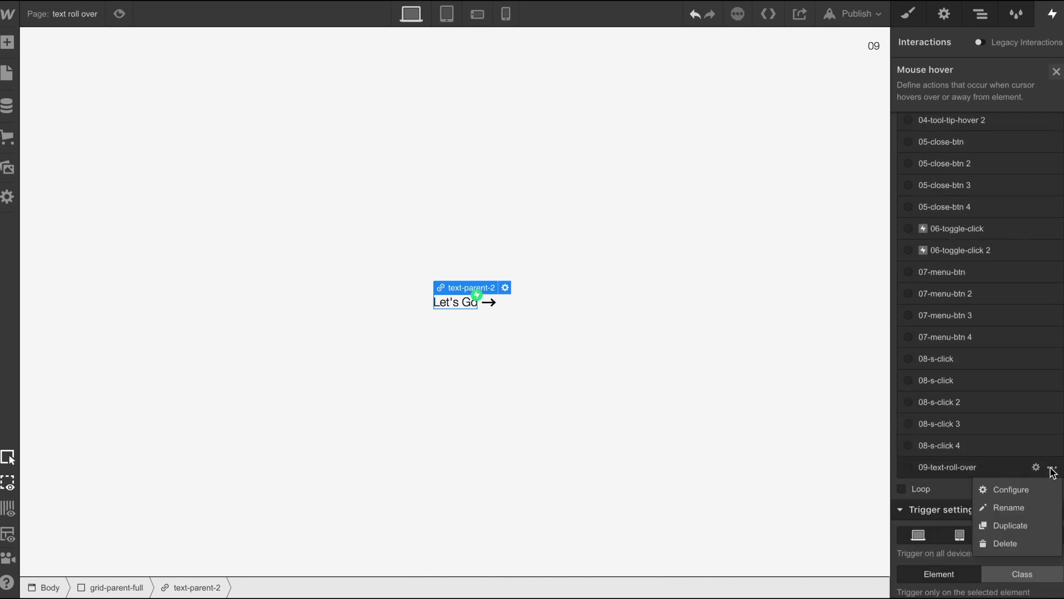
left_click(1022, 529)
left_click(916, 512)
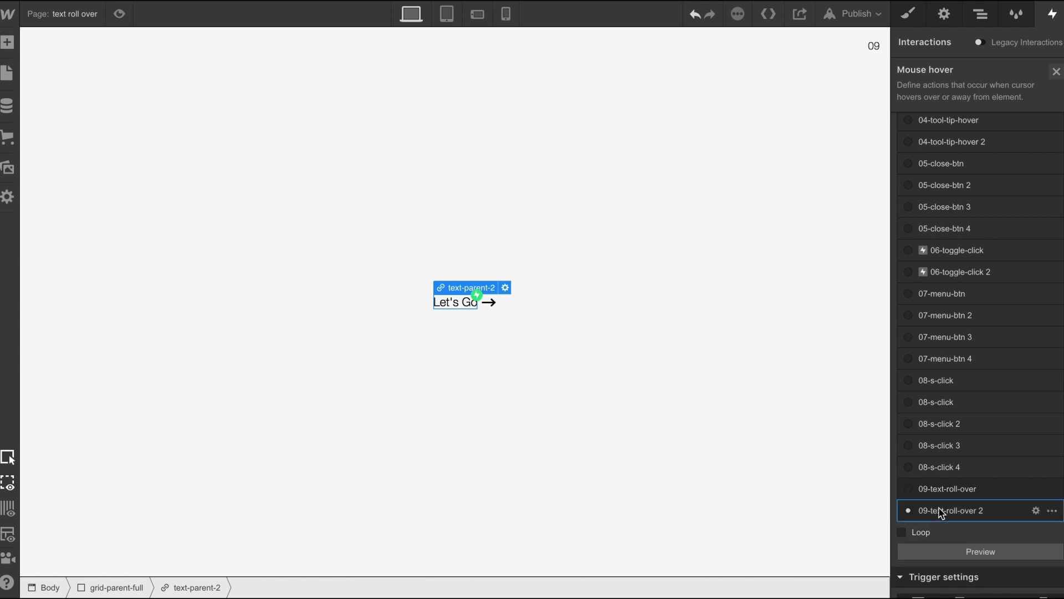
left_click(943, 508)
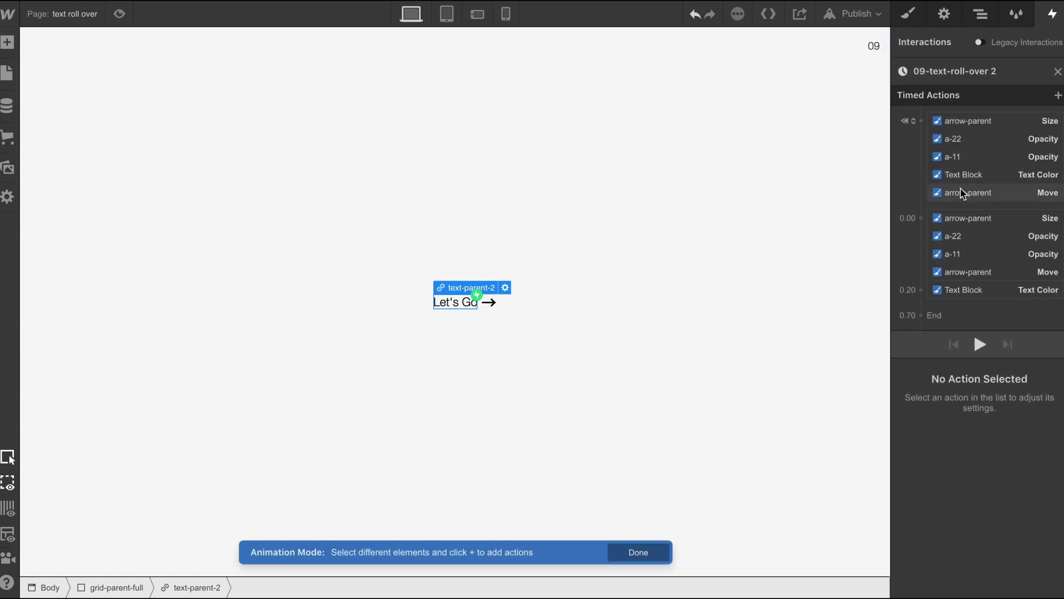
Step: Delete the five non-initial timed actions, from arrow-parent Size to Text Block Text Color, in 09-text-roll-over 2
left_click(969, 223)
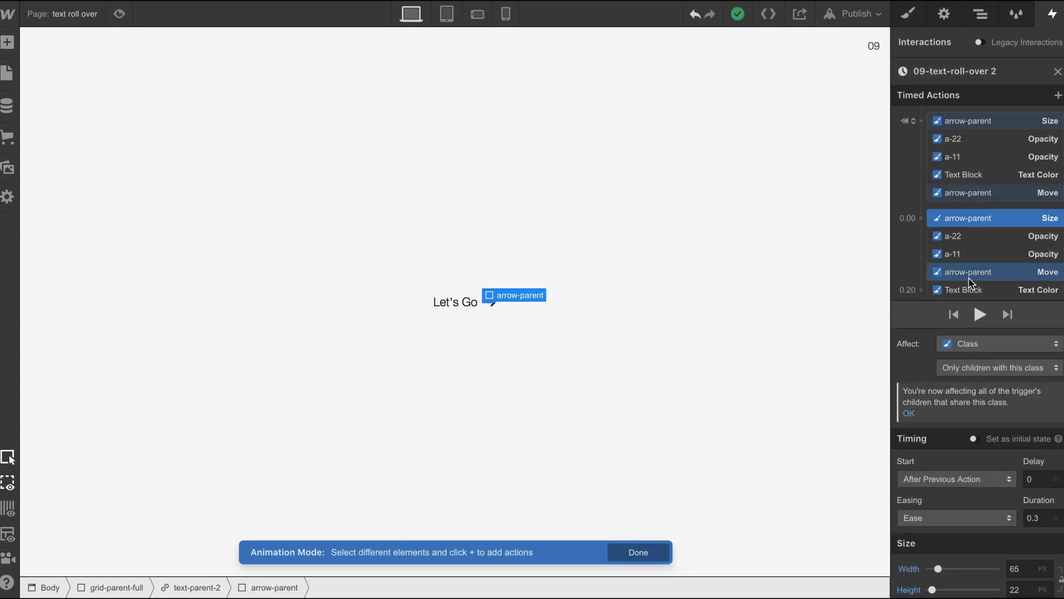
left_click(969, 290, "shift")
right_click(968, 292)
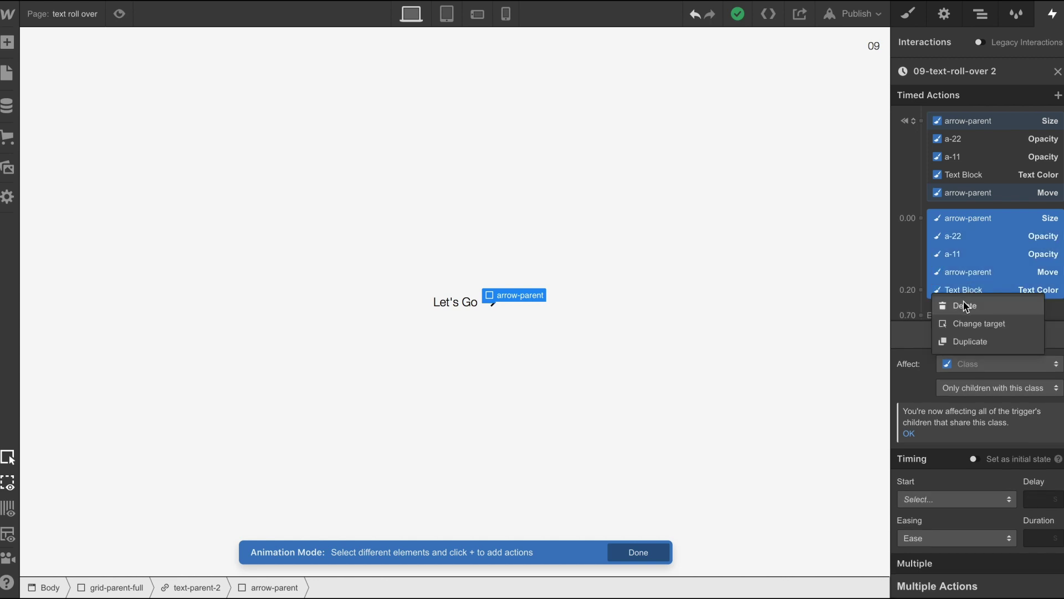
left_click(965, 304)
Step: Turn off the initial state for the five remaining actions and give them a 0.3 s duration with Ease easing
left_click(968, 121, "shift")
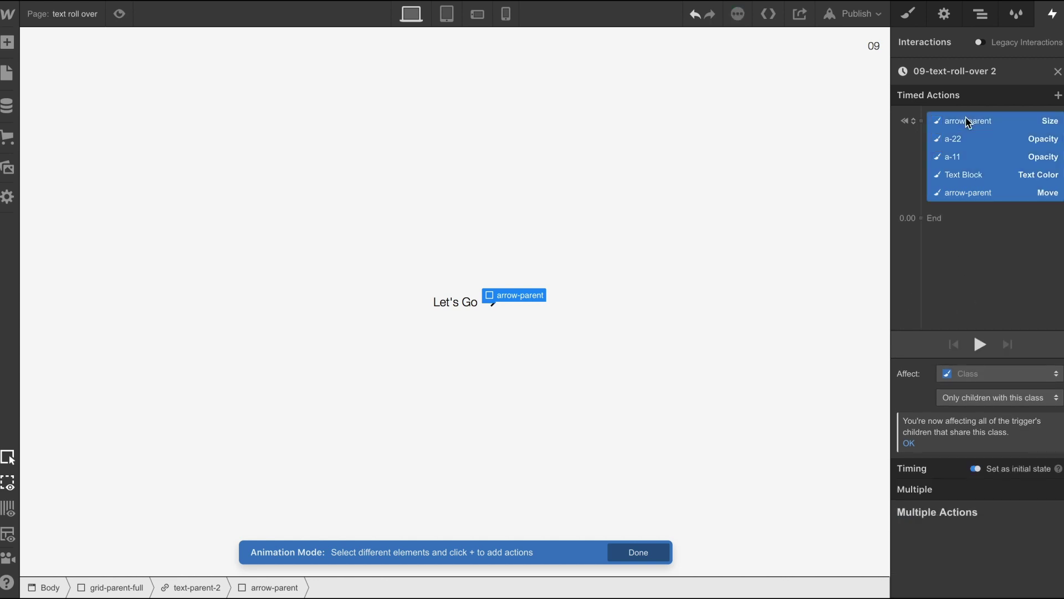
left_click(974, 469)
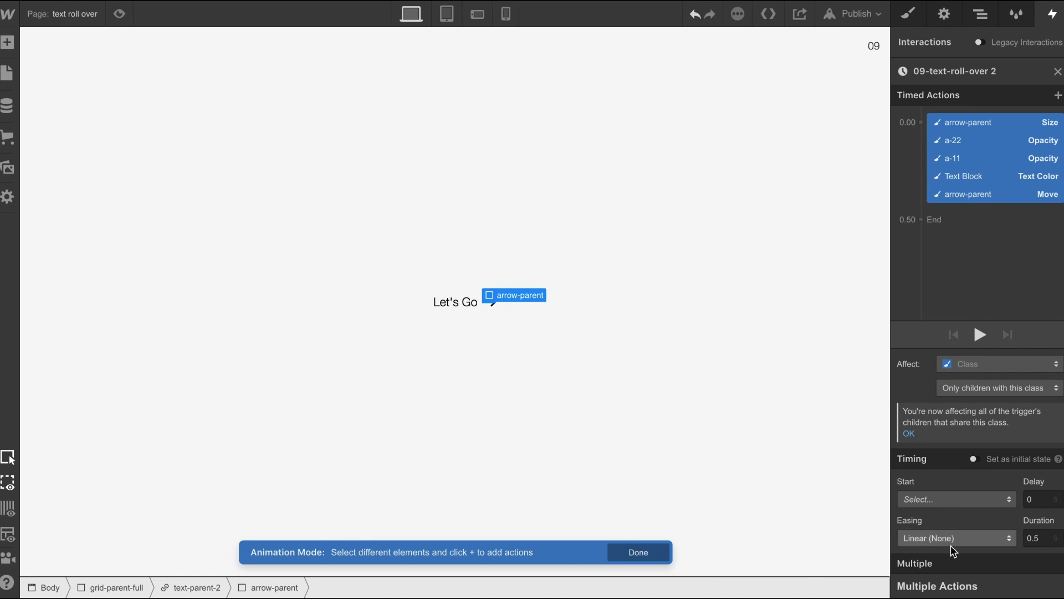
left_click(1046, 538)
key("BackSpace")
type("3")
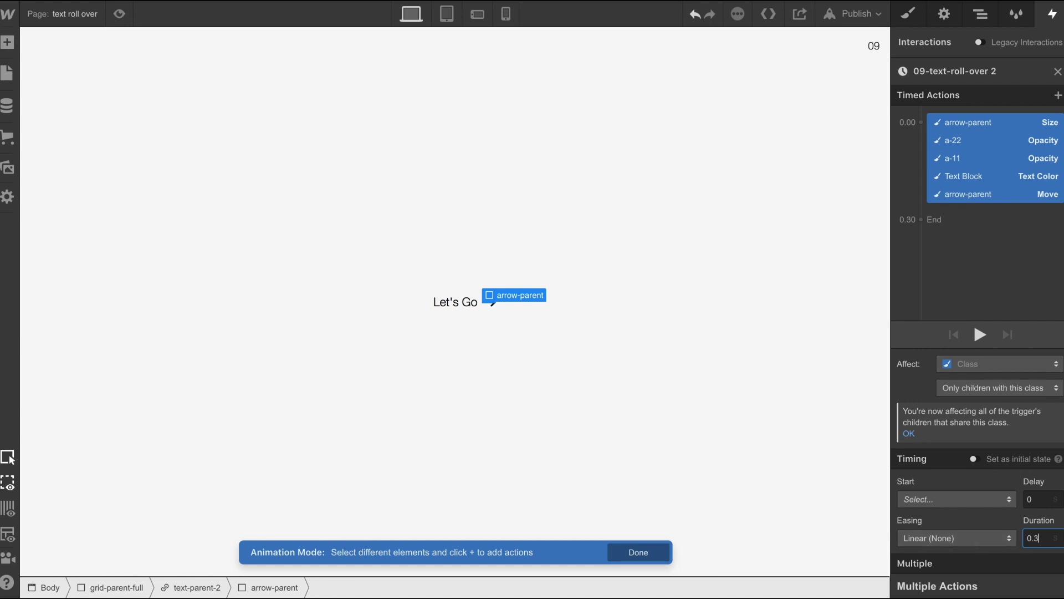
left_click(990, 539)
left_click(899, 71)
left_click(995, 241)
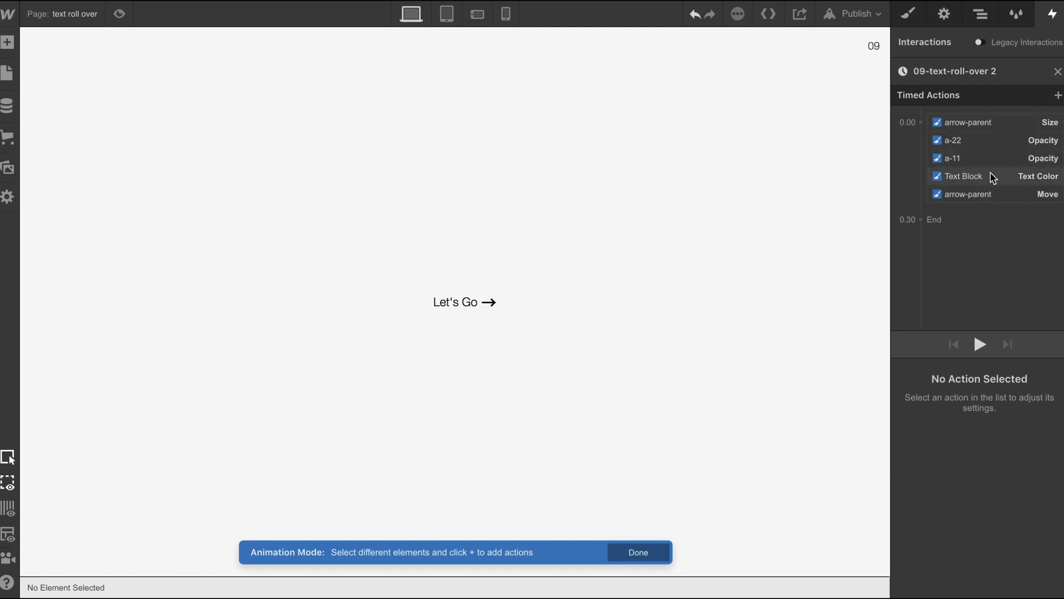
Step: Delay the arrow-parent Size and Move and the a-22 and a-11 Opacity actions by 0.2 s, and preview the rollover
left_click(962, 175)
left_click(973, 161)
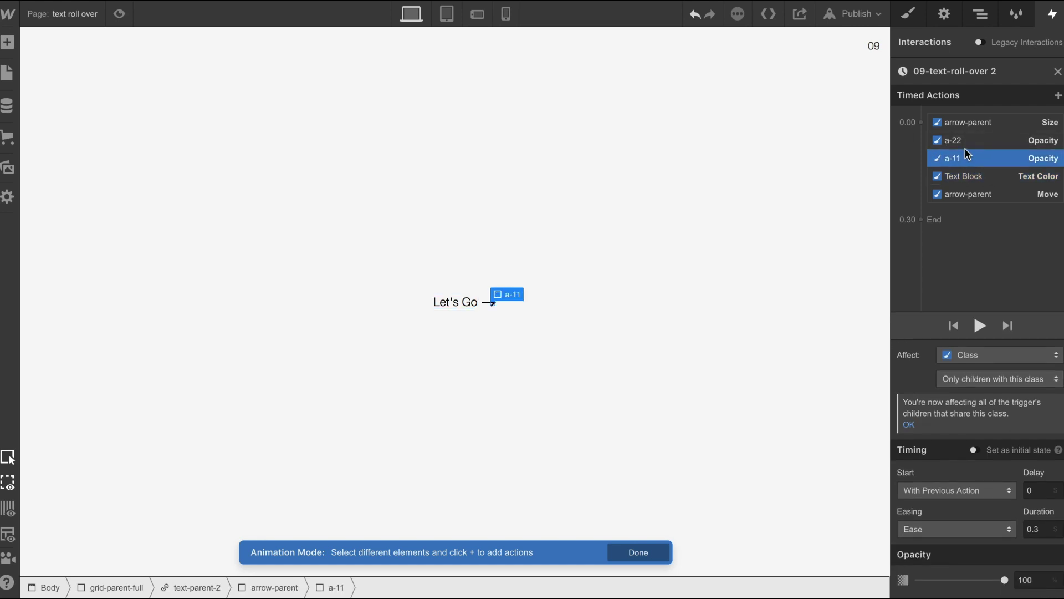
left_click(964, 145, "shift")
left_click(955, 119, "shift")
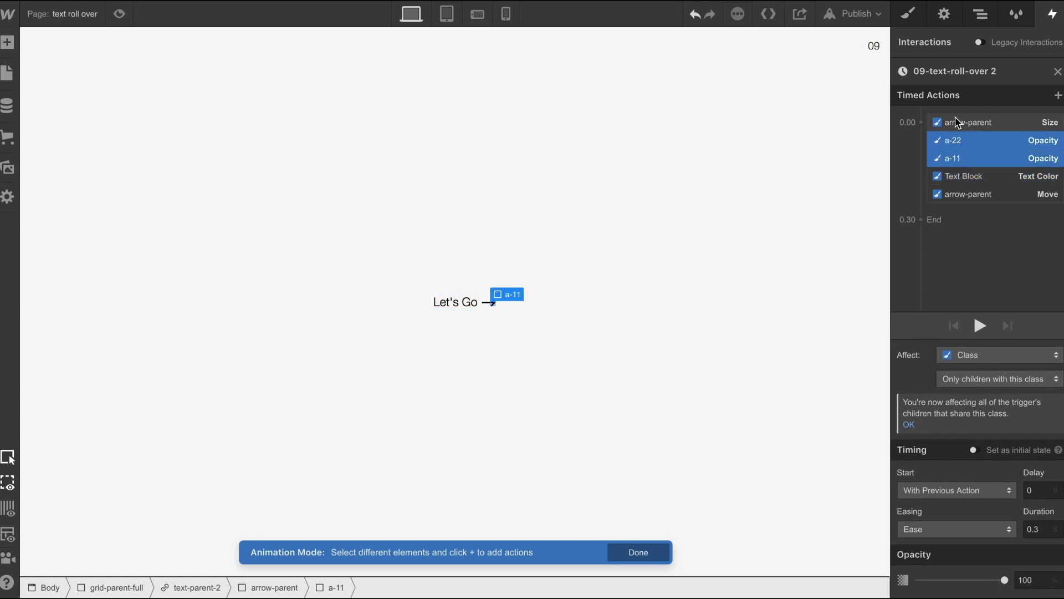
left_click(963, 198, "shift")
left_click(1036, 500)
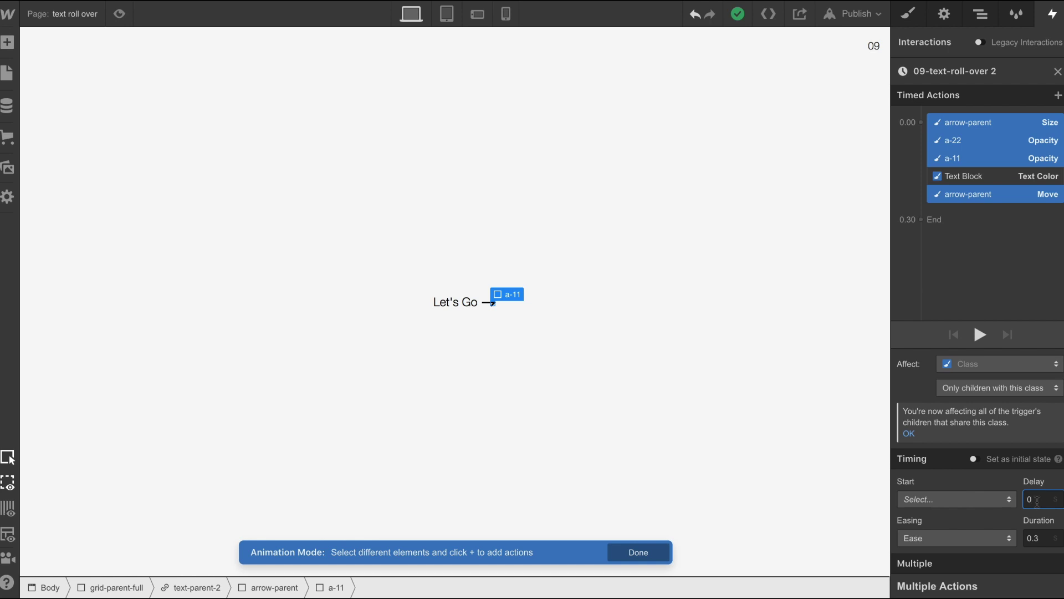
type(".2")
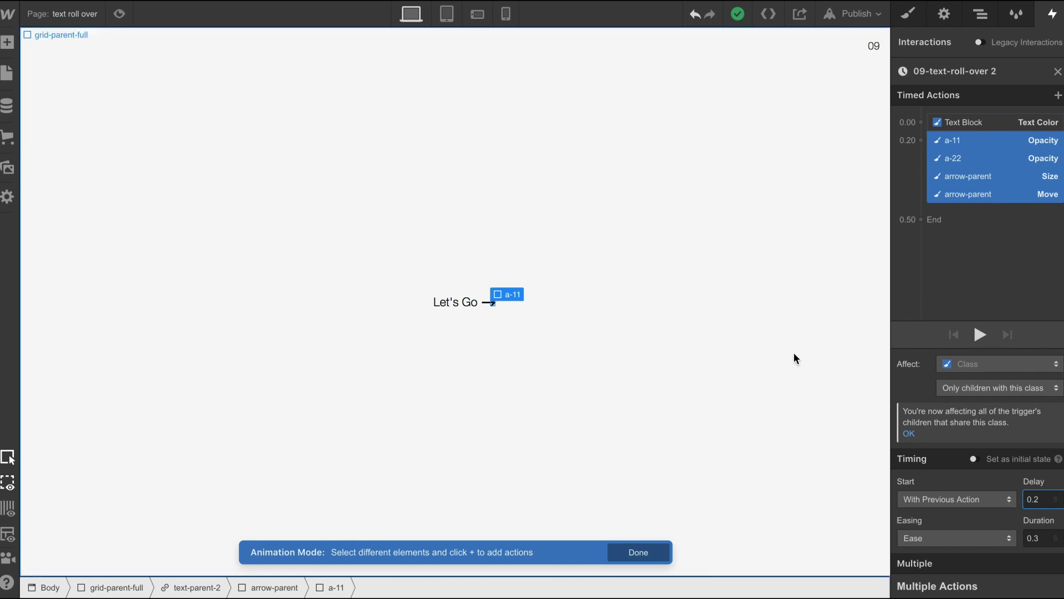
left_click(119, 14)
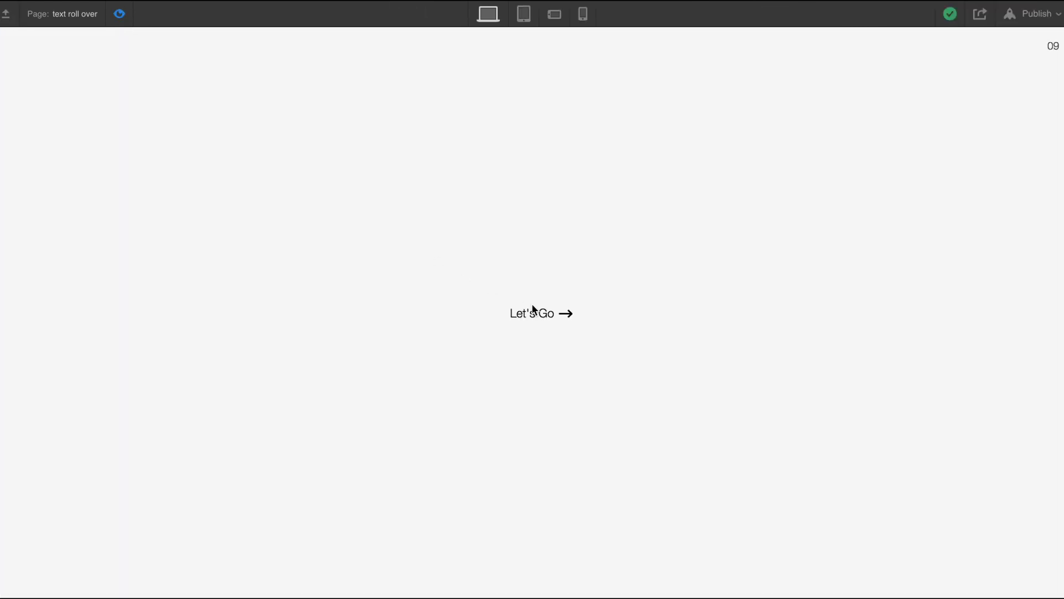